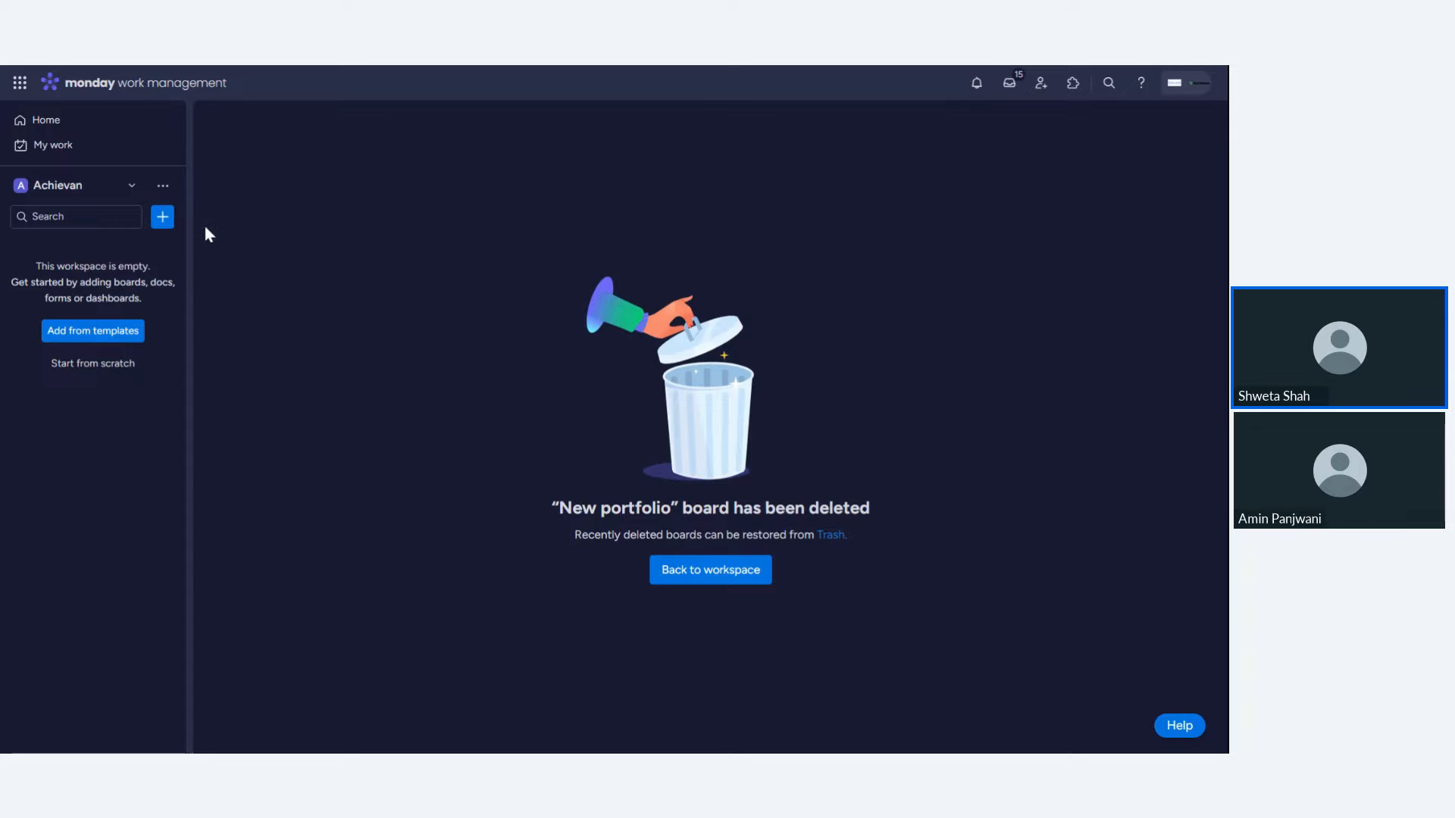
- Create a new portfolio named "New portfolio" in the workspace with Main privacy
click(163, 219)
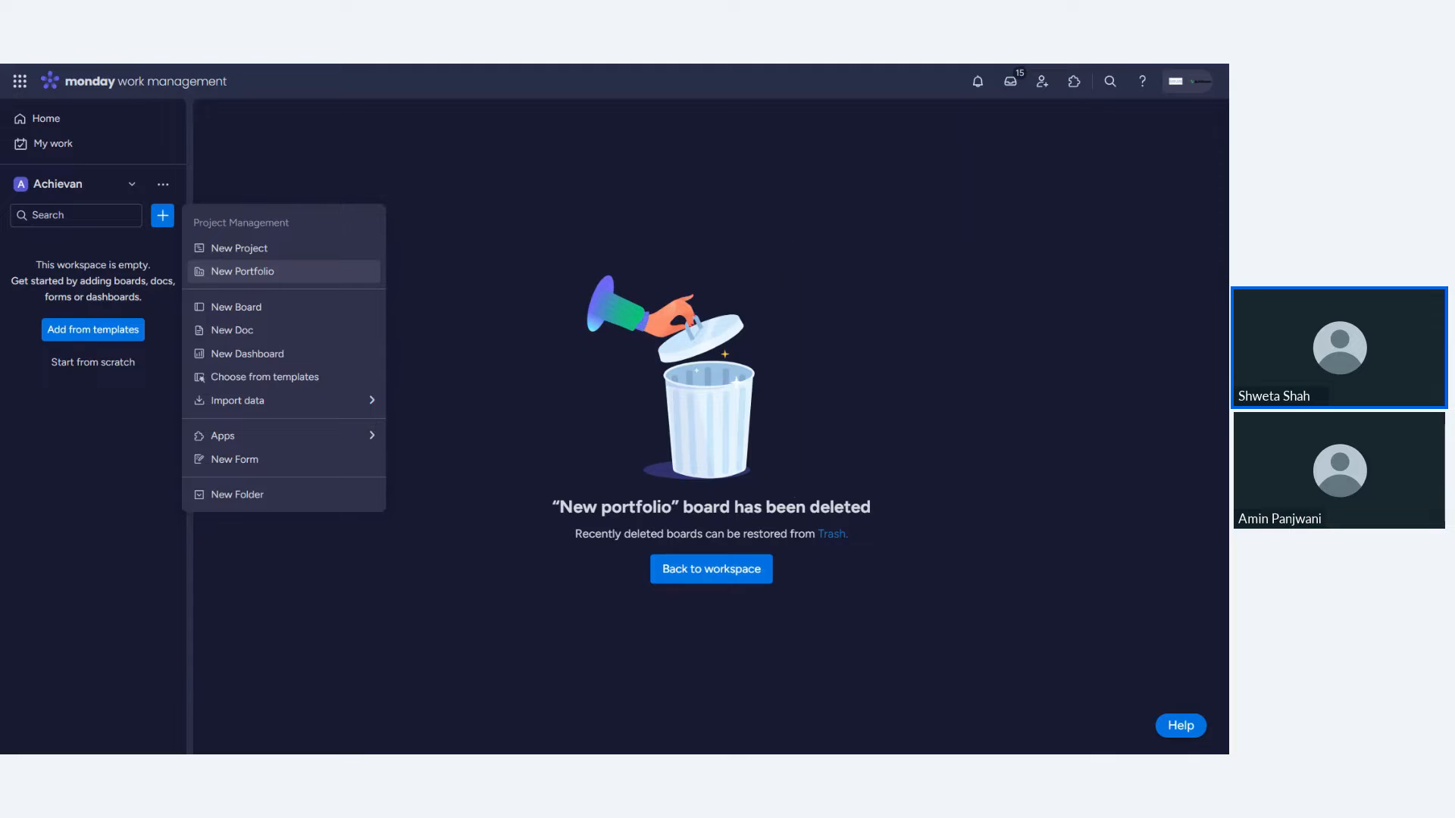
click(256, 273)
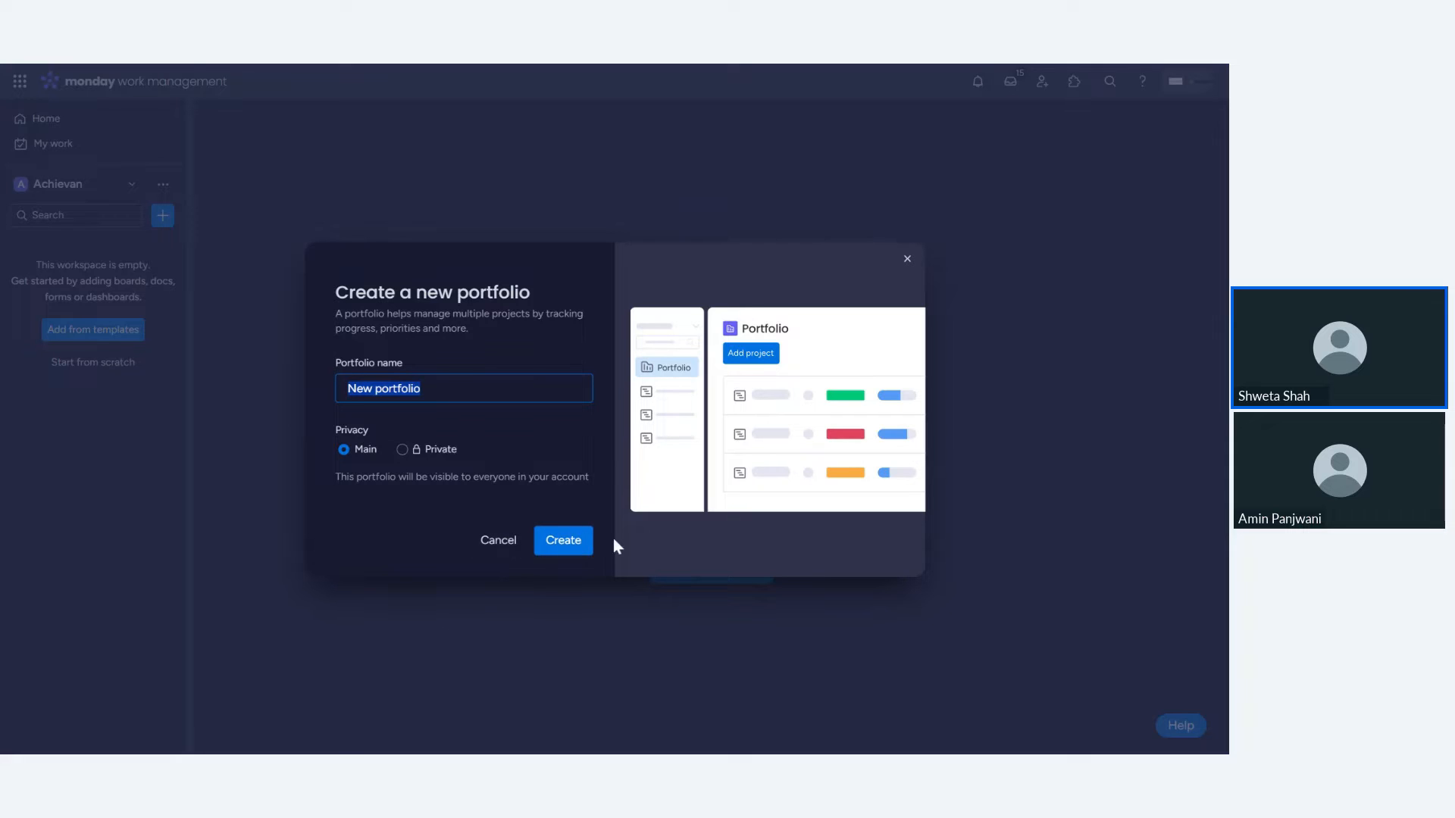
click(565, 543)
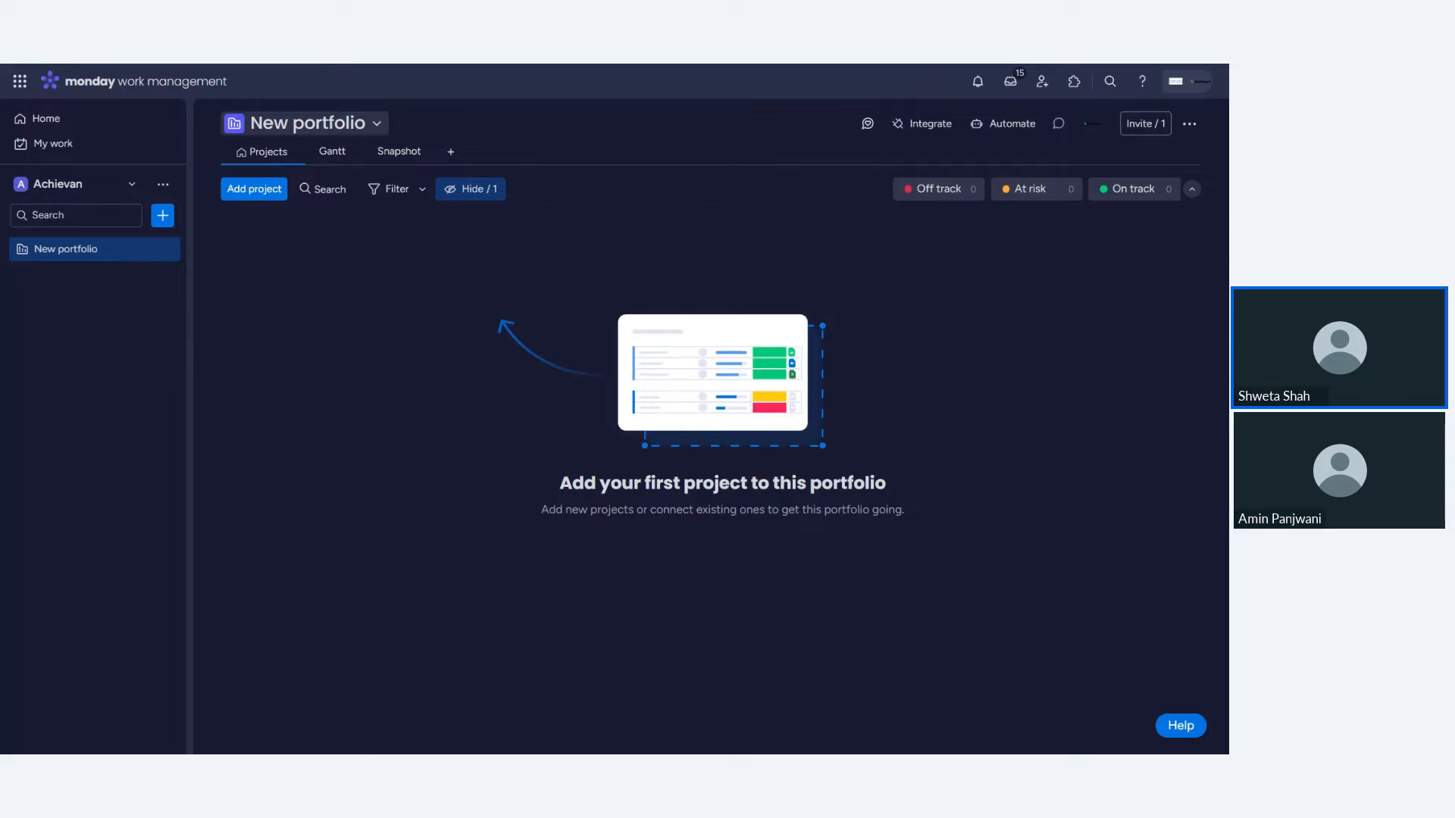
- Inspect the portfolio's info panel and its list of displayed columns
click(362, 127)
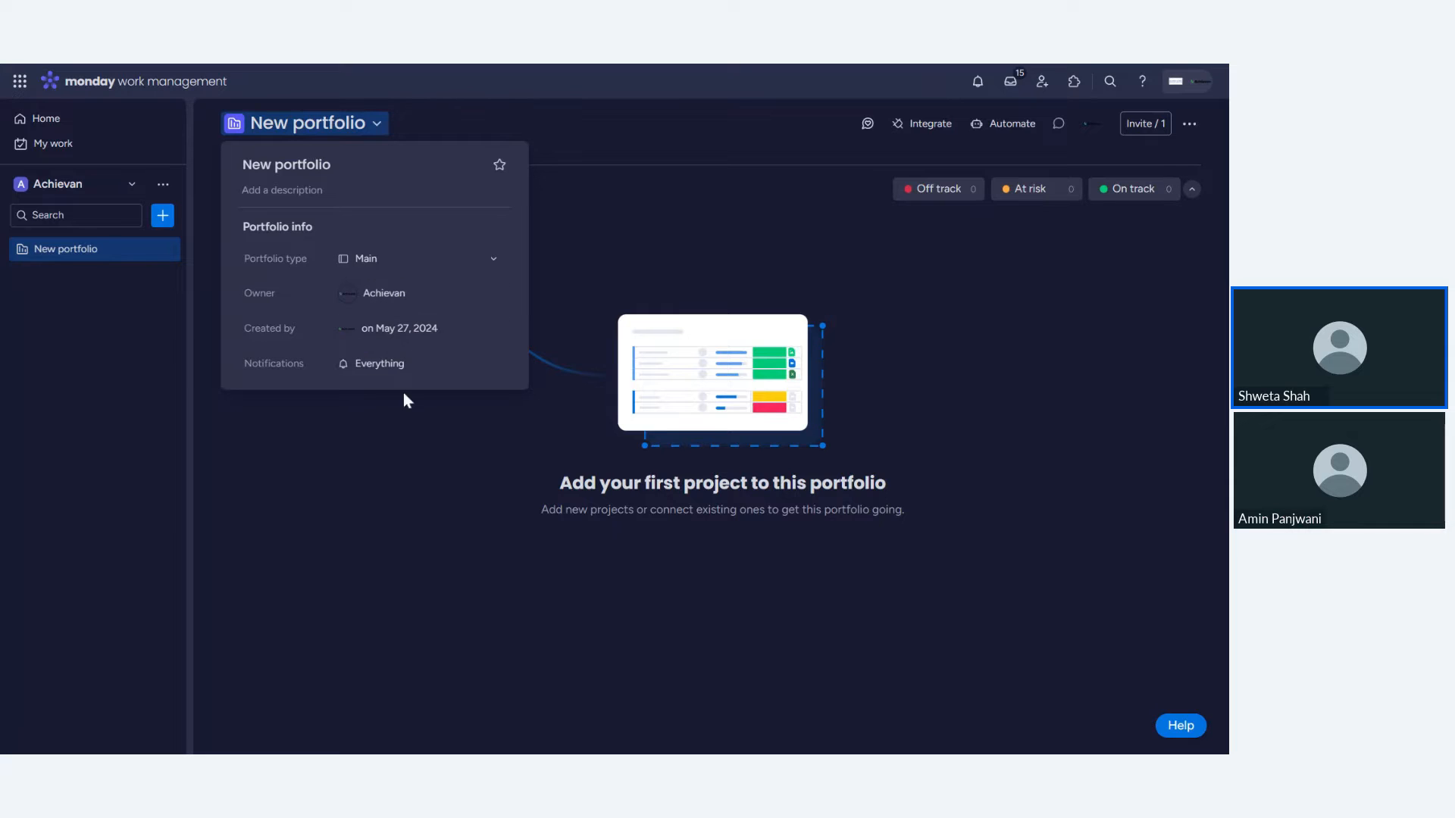
click(940, 256)
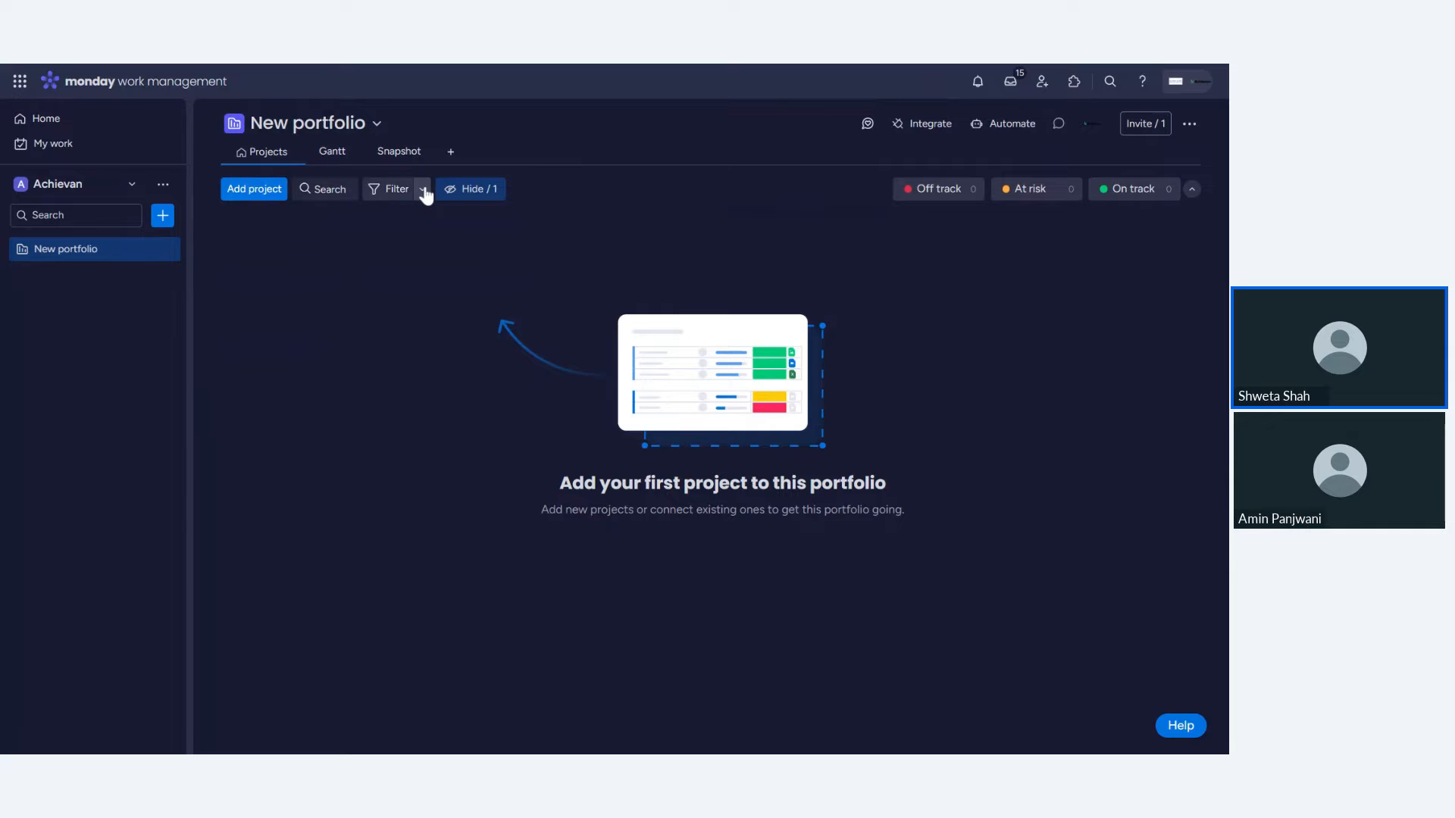
click(490, 201)
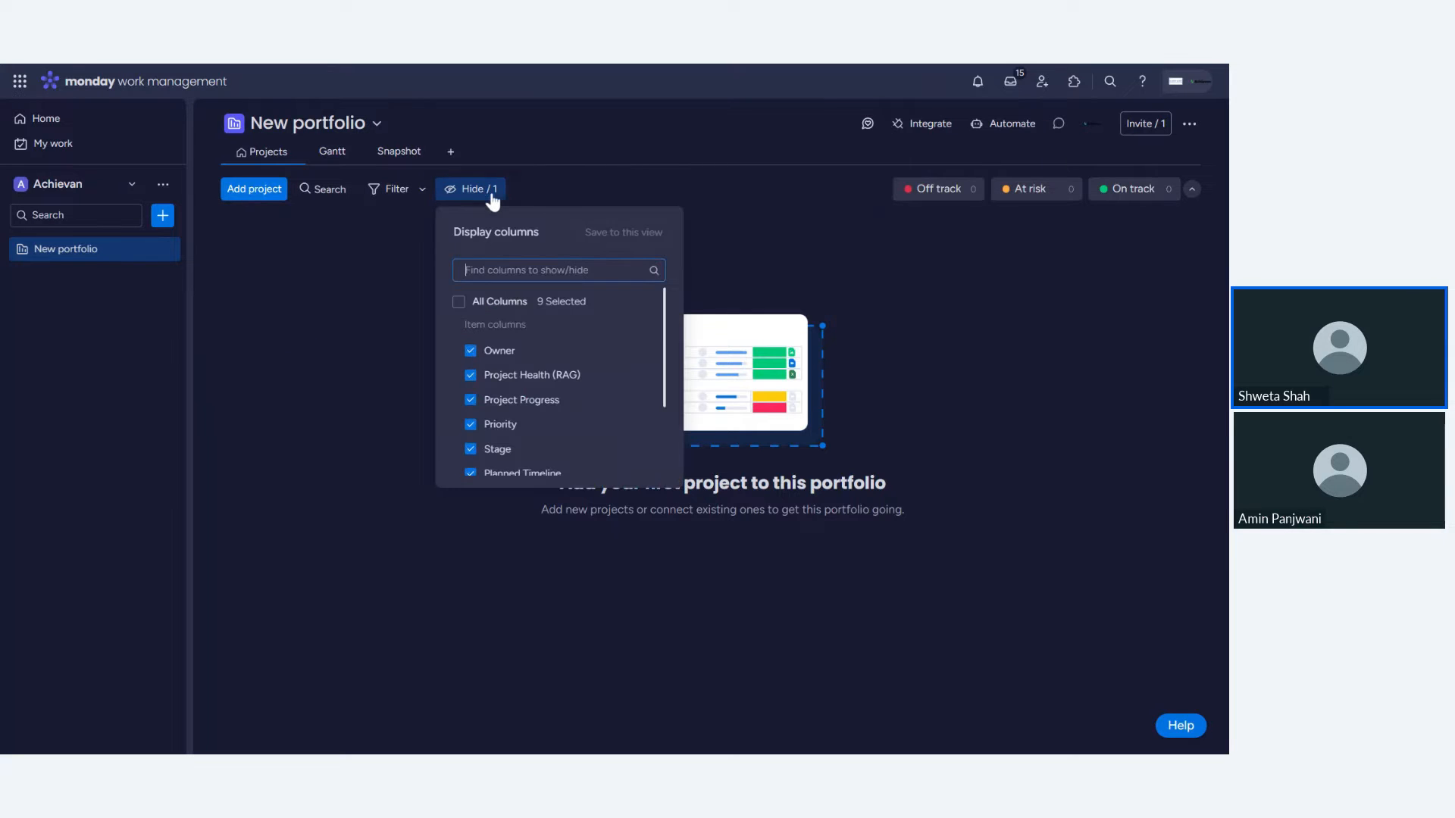
click(707, 244)
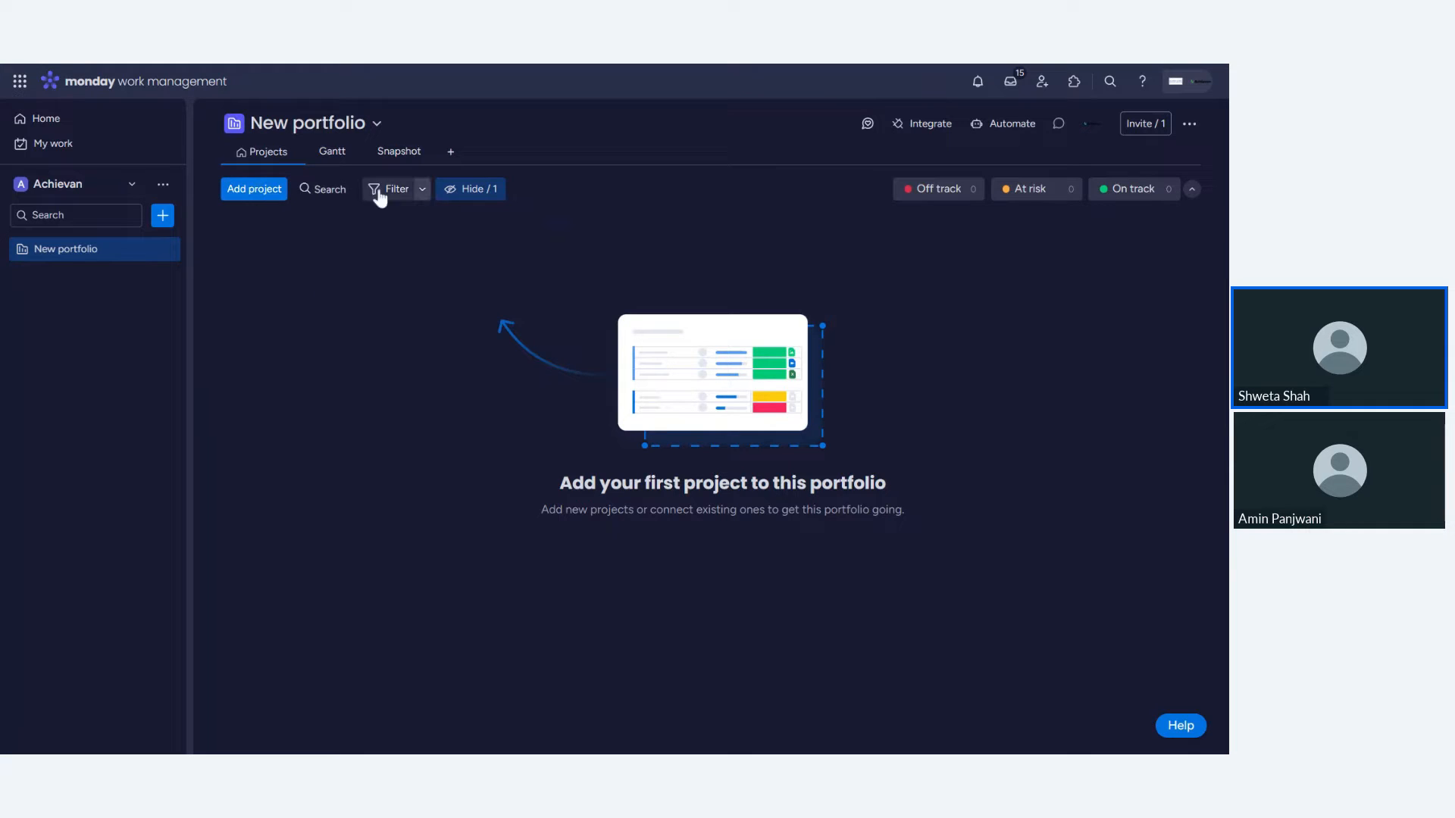
- Browse the portfolio's Gantt and Snapshot views, returning to the Projects view
click(331, 167)
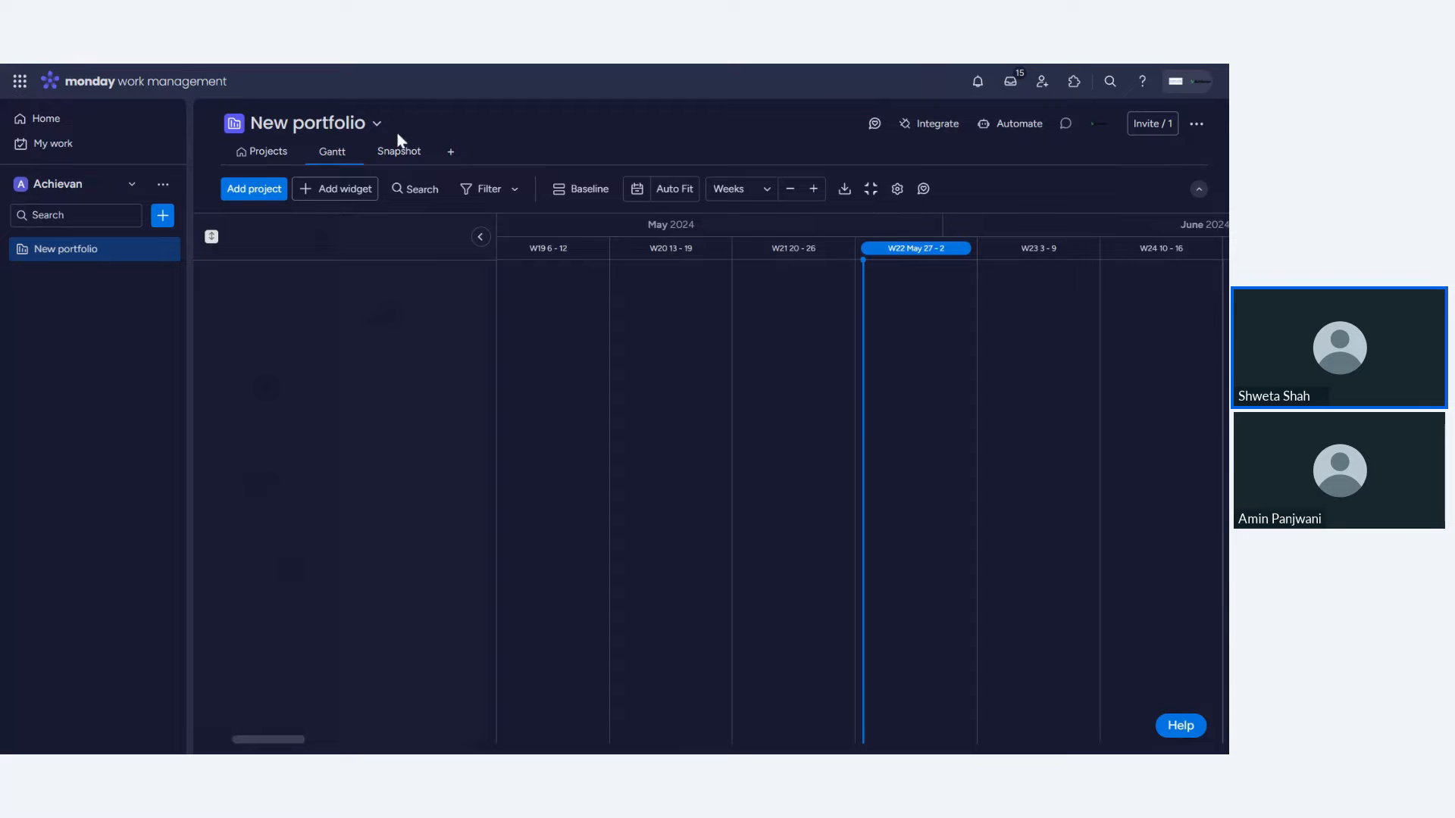
click(392, 154)
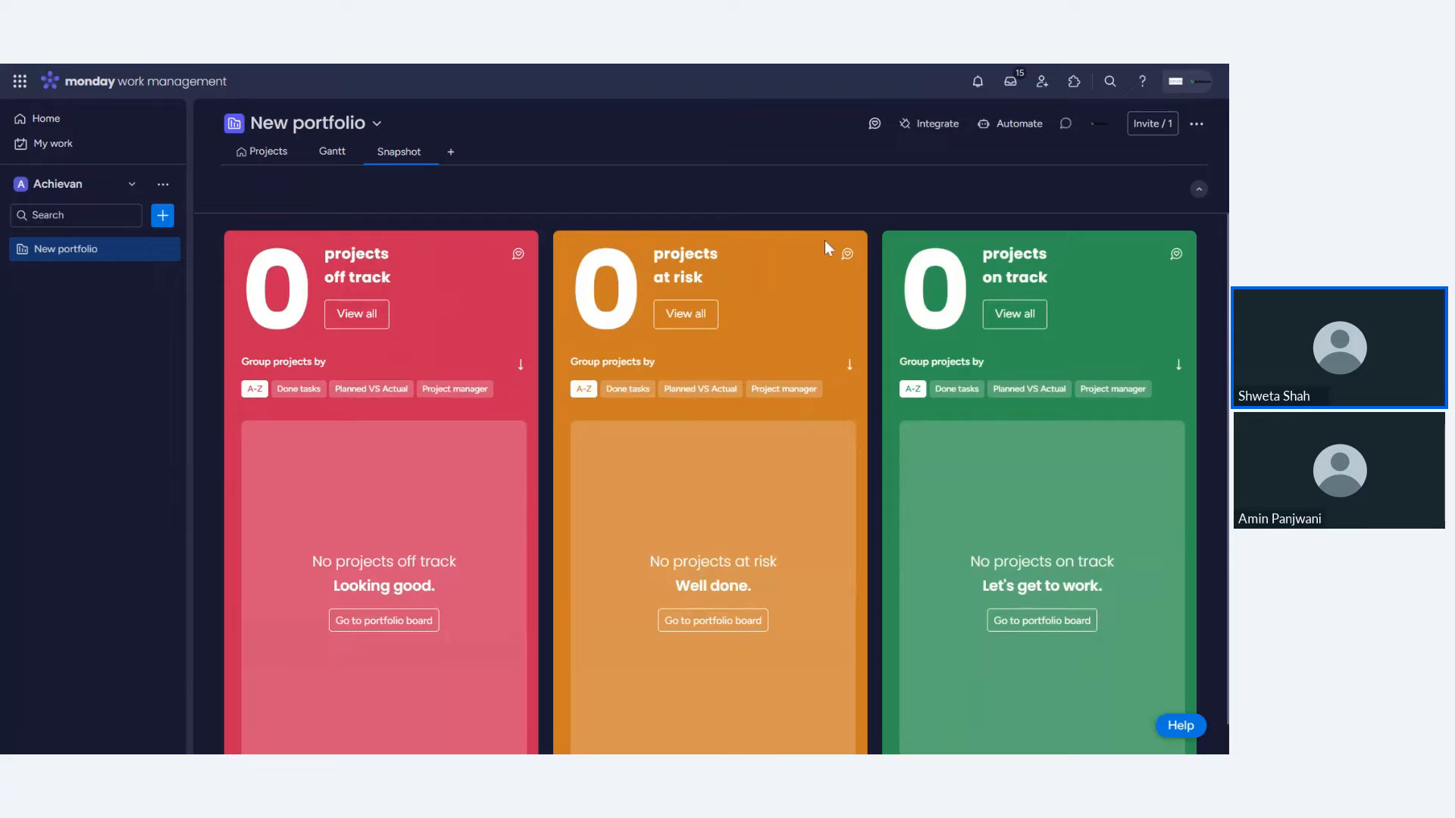
click(261, 151)
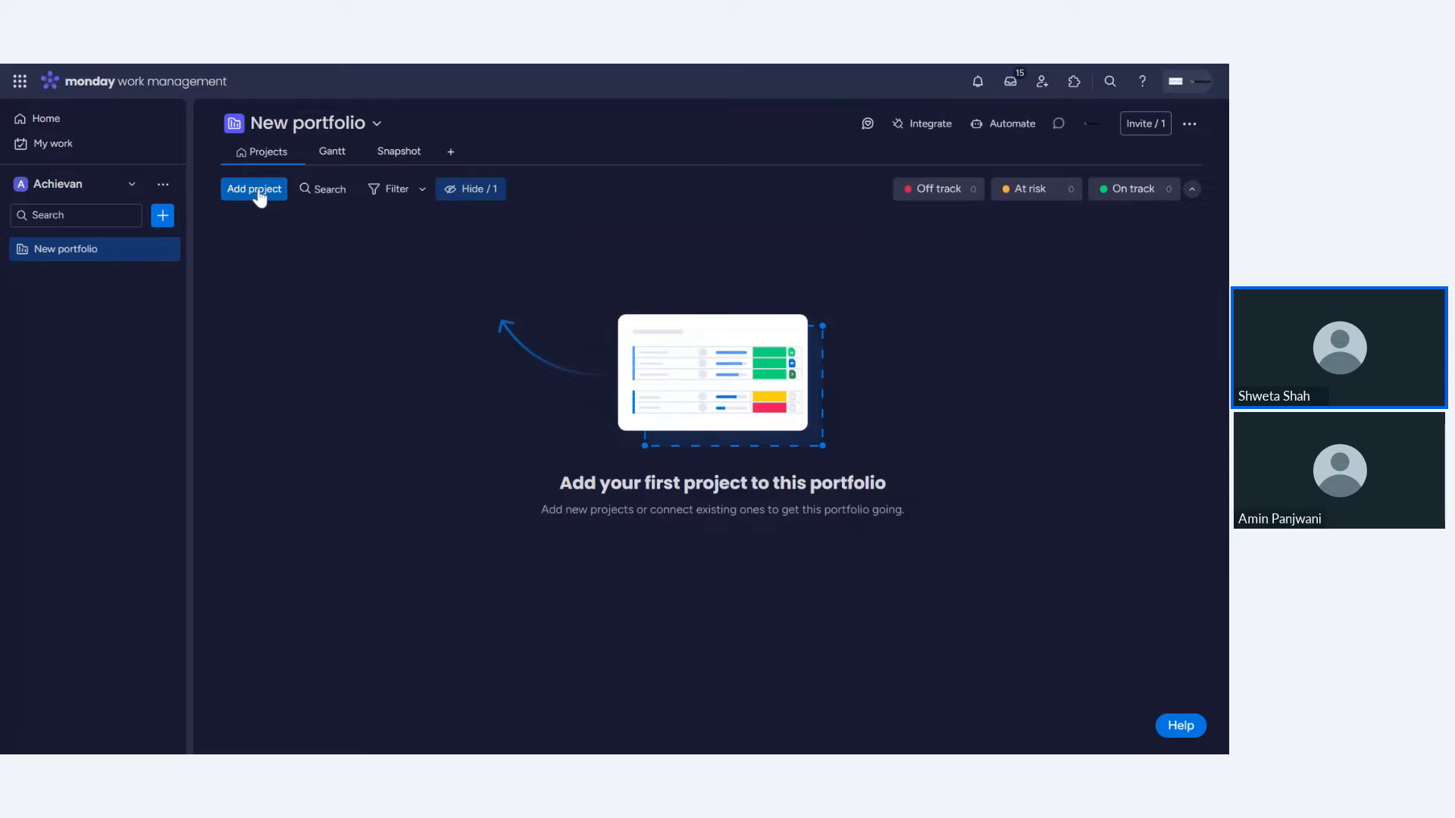
- Create a new project in the portfolio using the Single project template
click(258, 195)
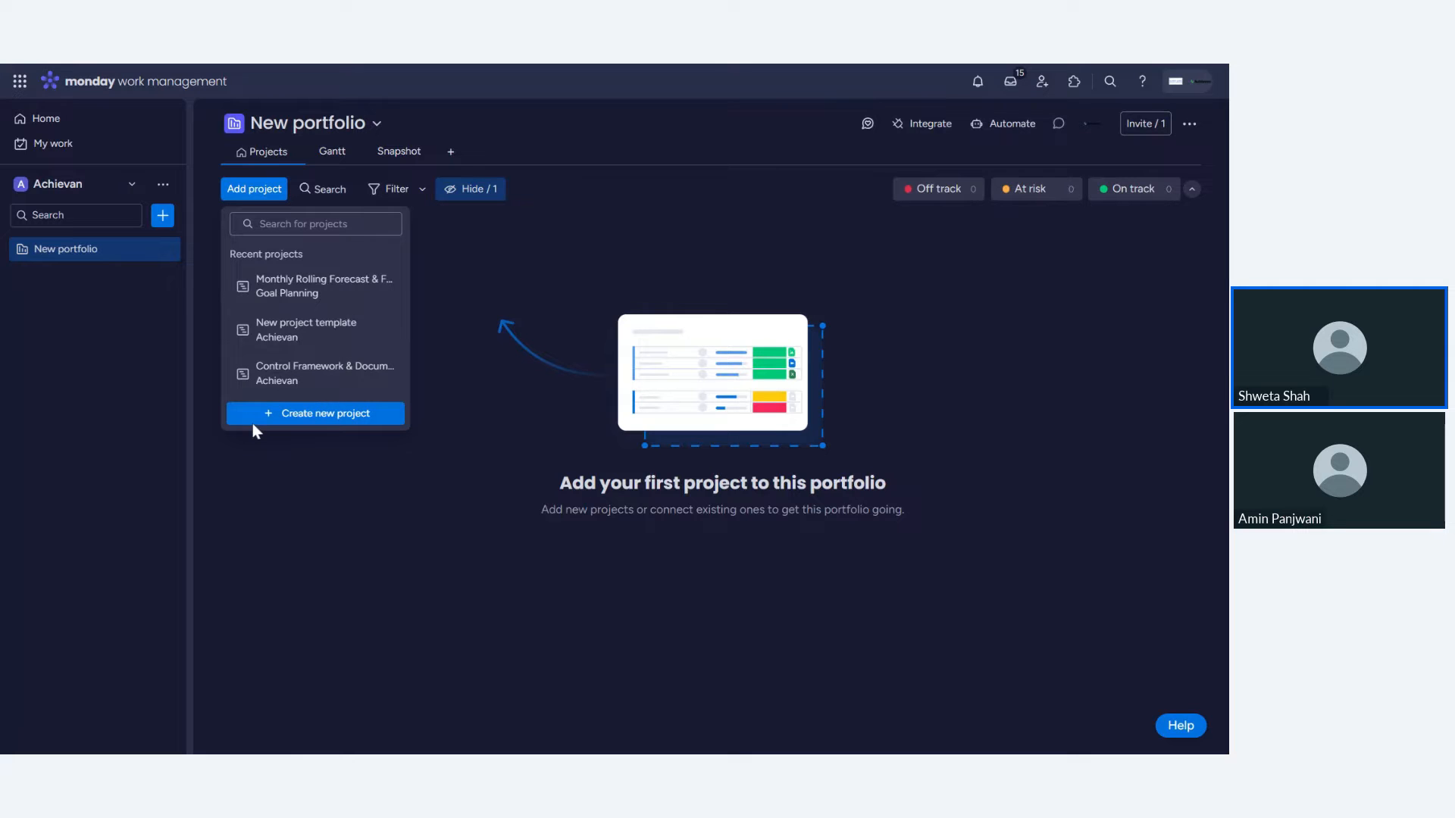
click(318, 416)
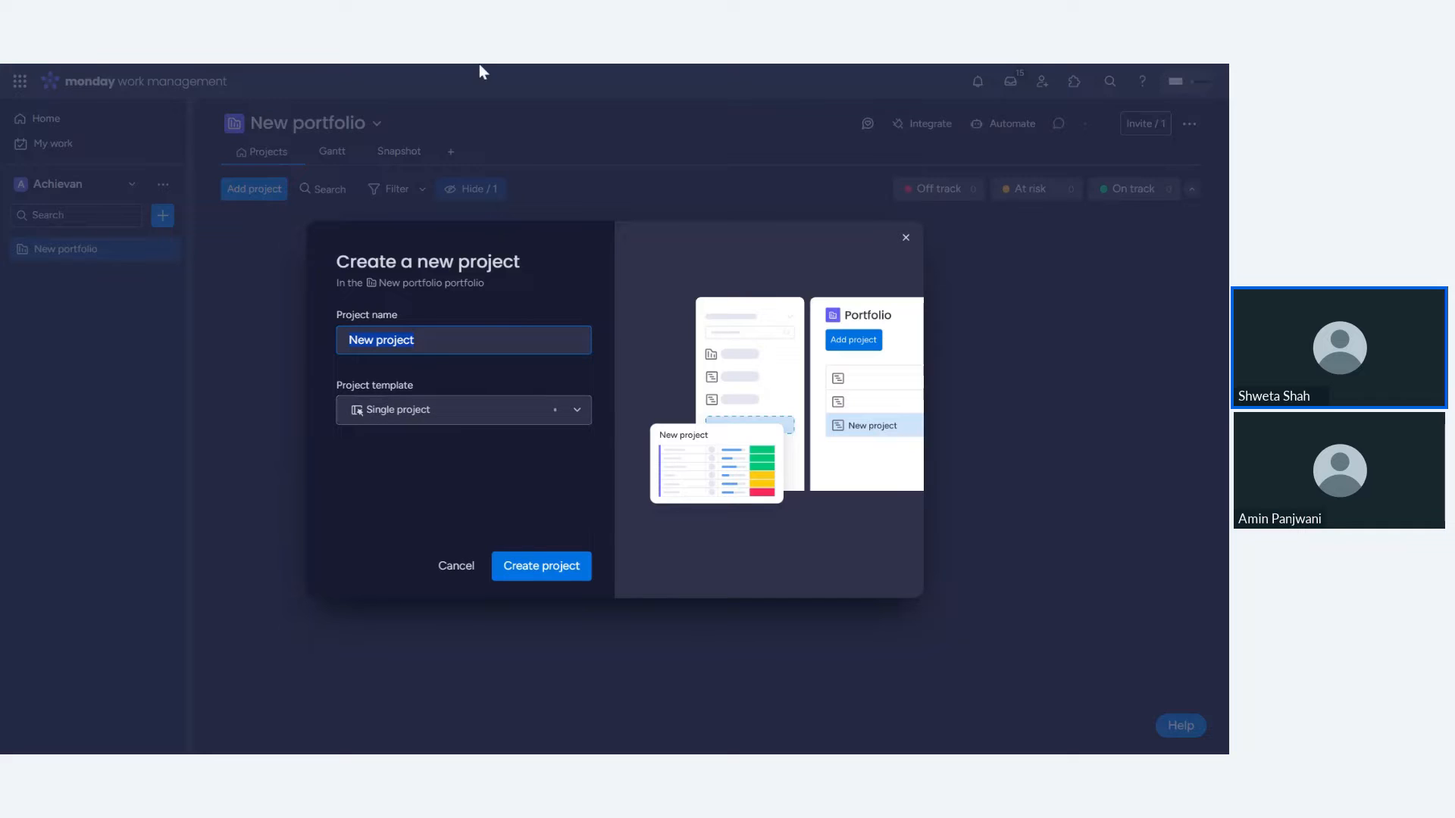
click(408, 415)
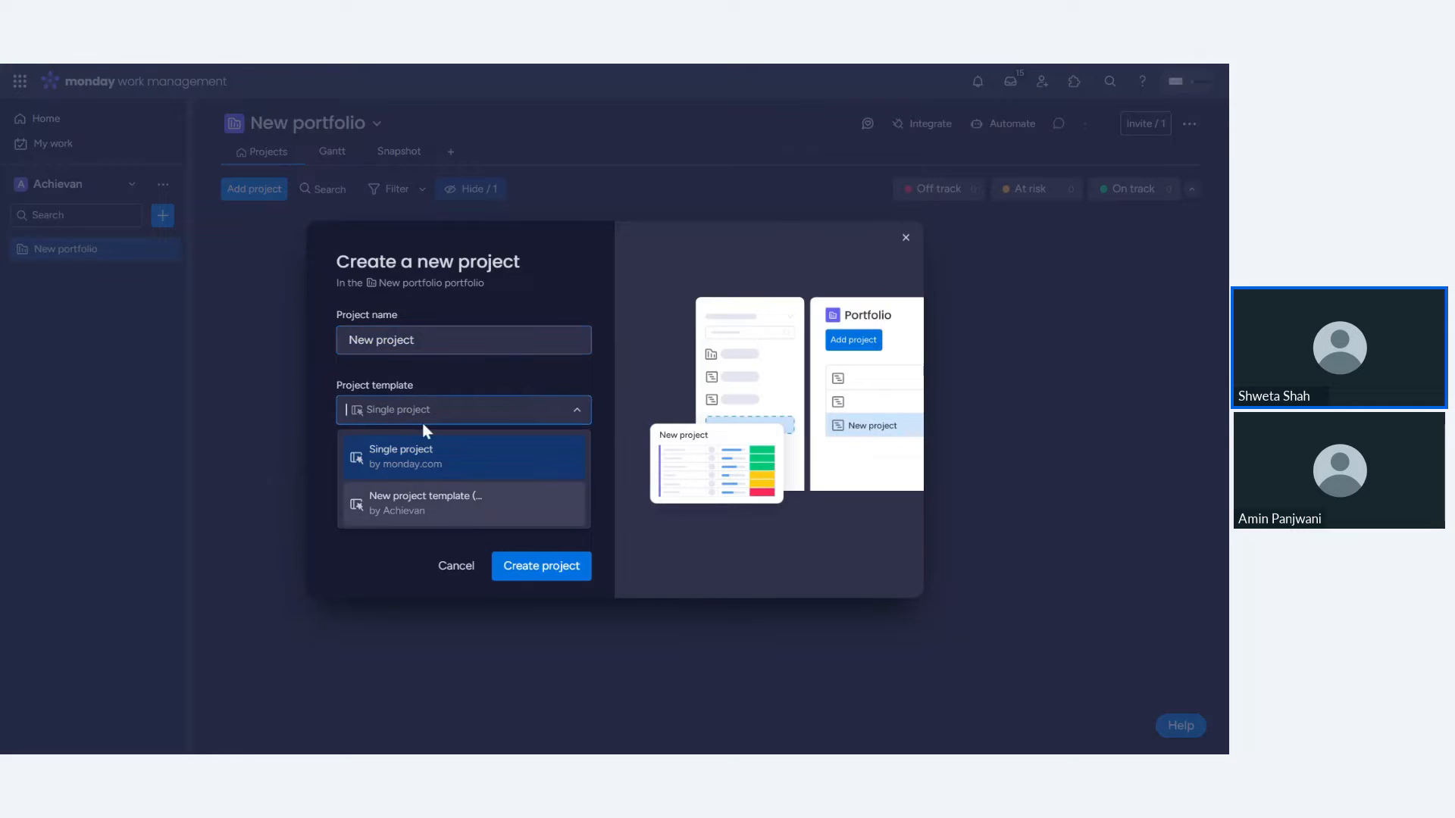
click(453, 460)
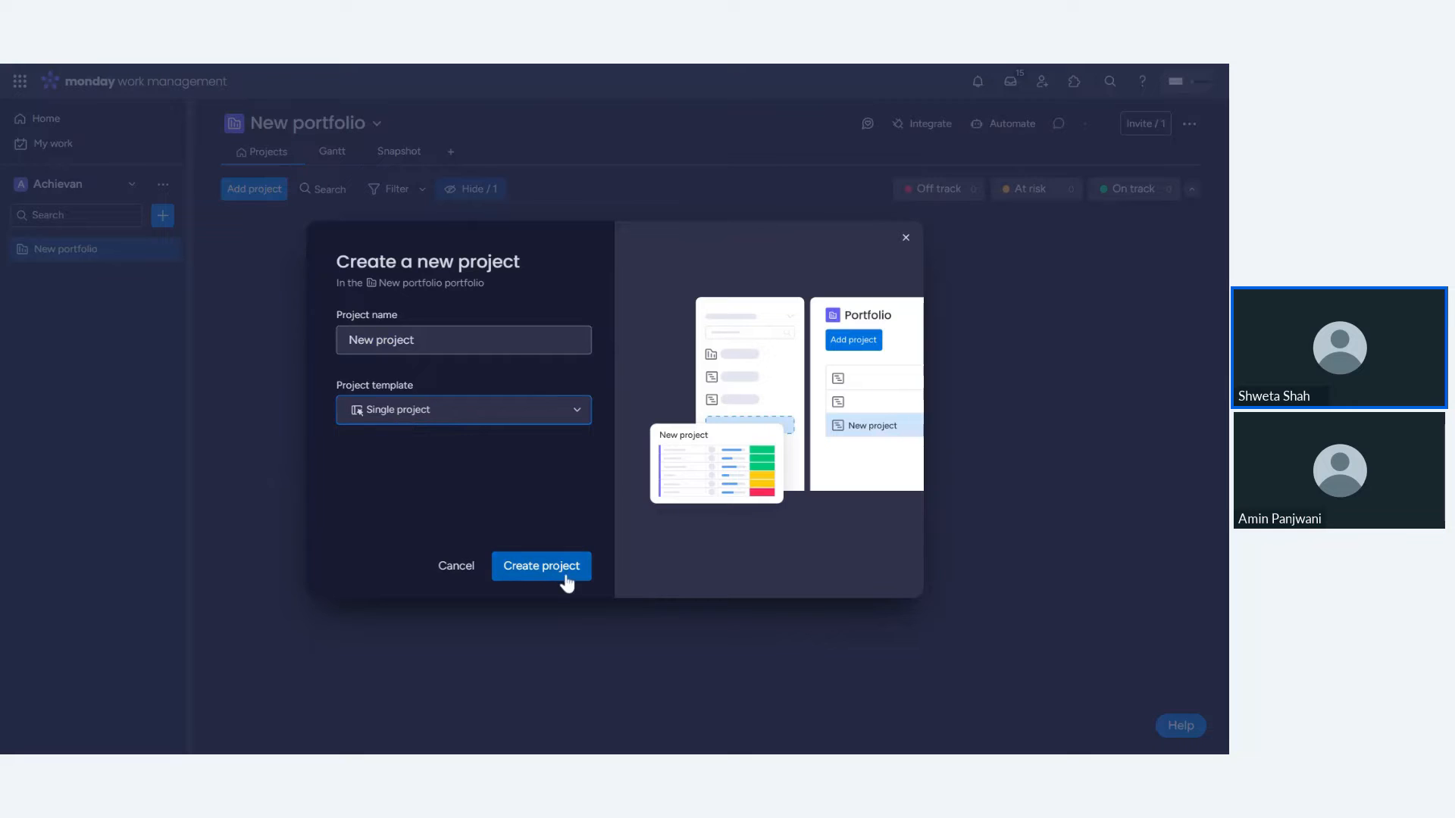
click(412, 416)
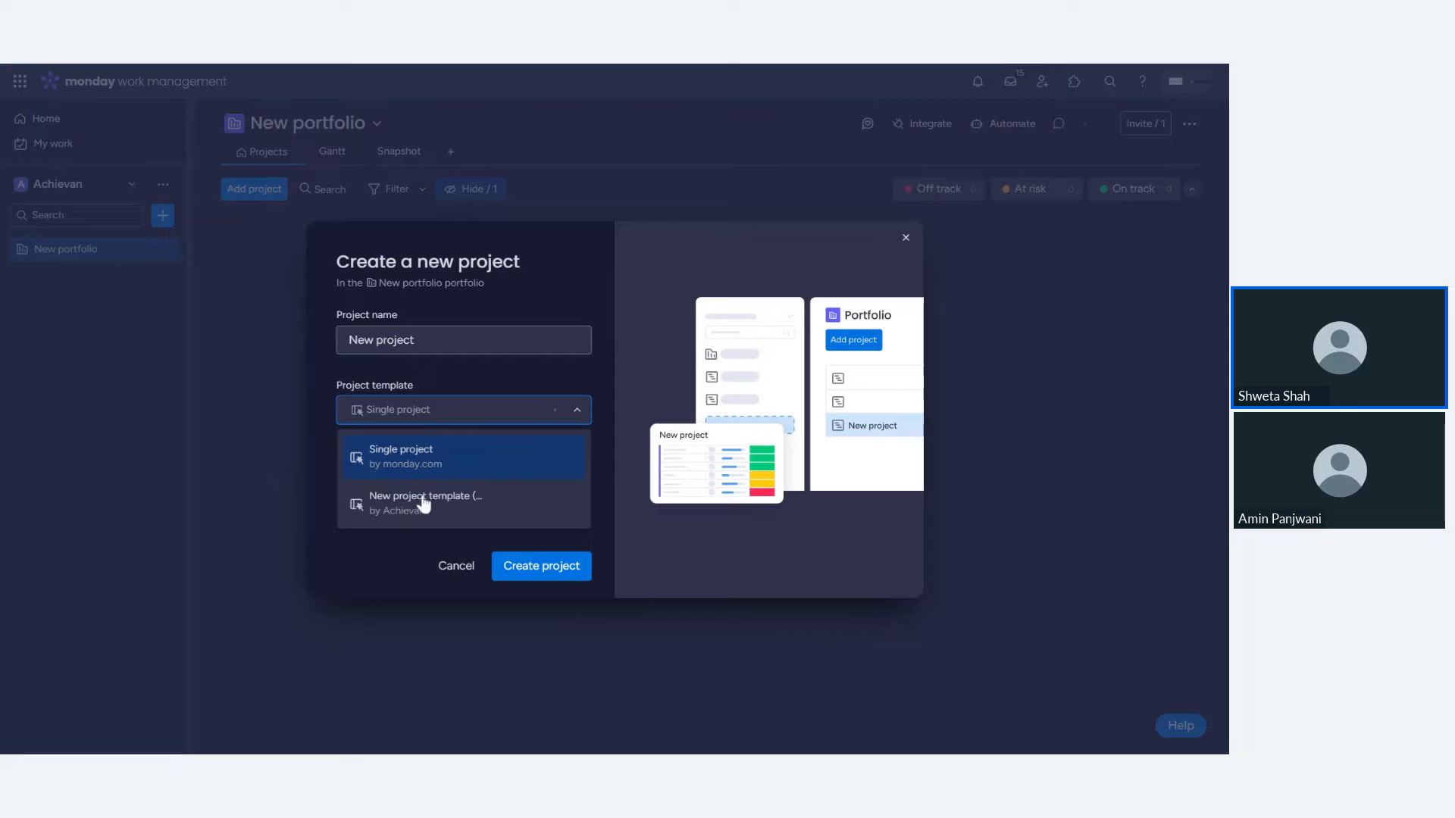
click(383, 565)
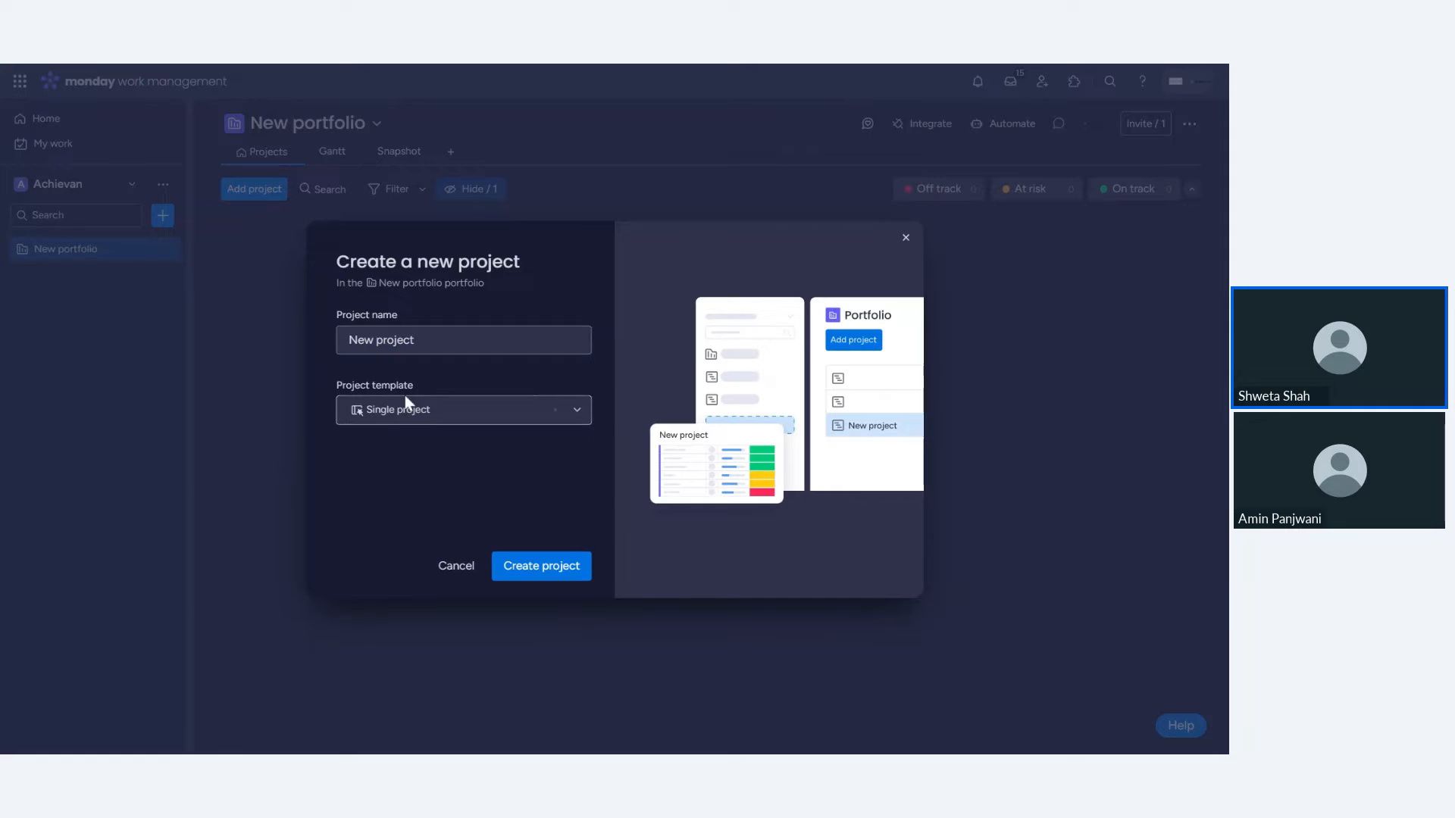
click(532, 576)
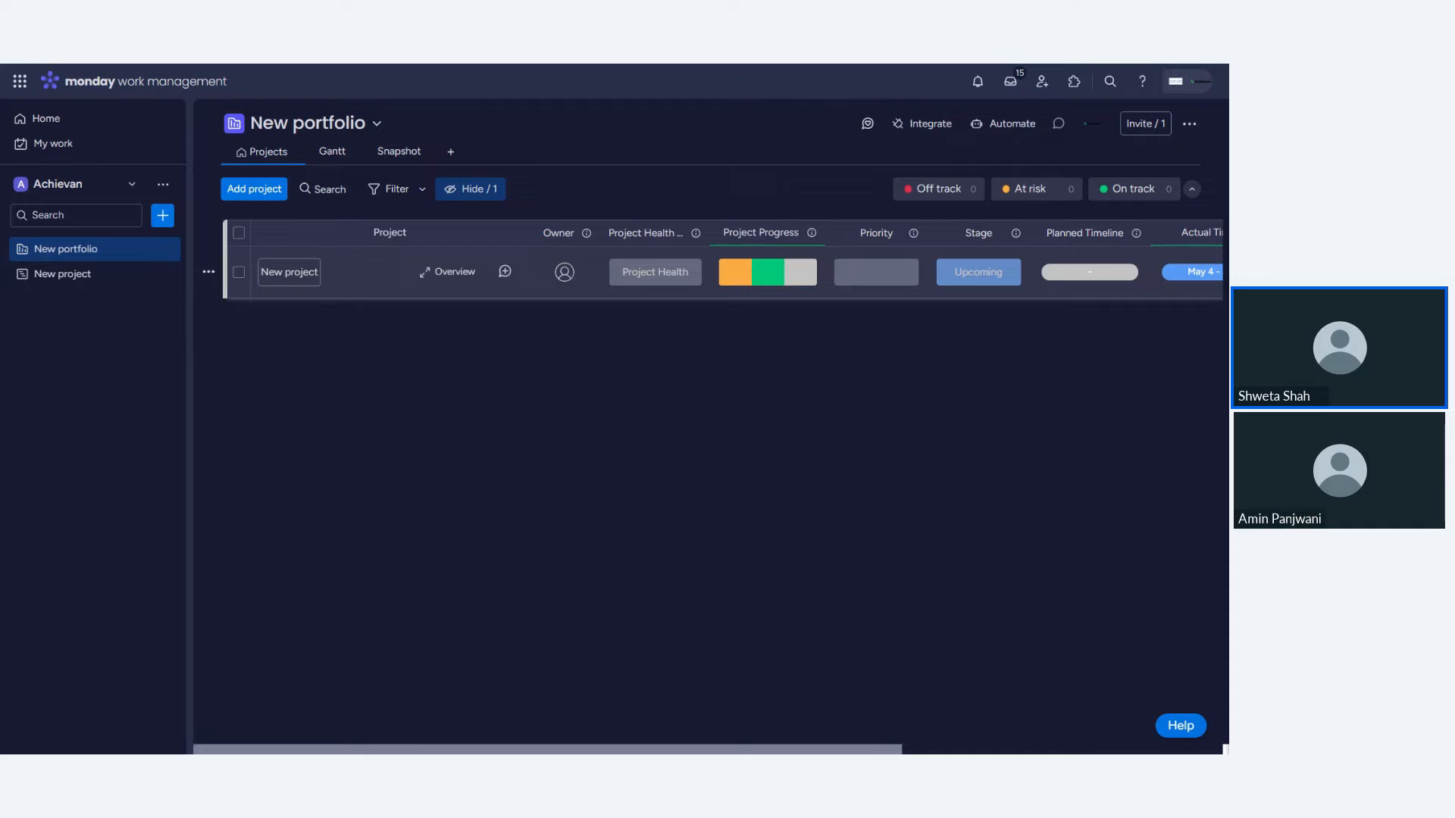
- Rename the project as "New project 1"
click(289, 272)
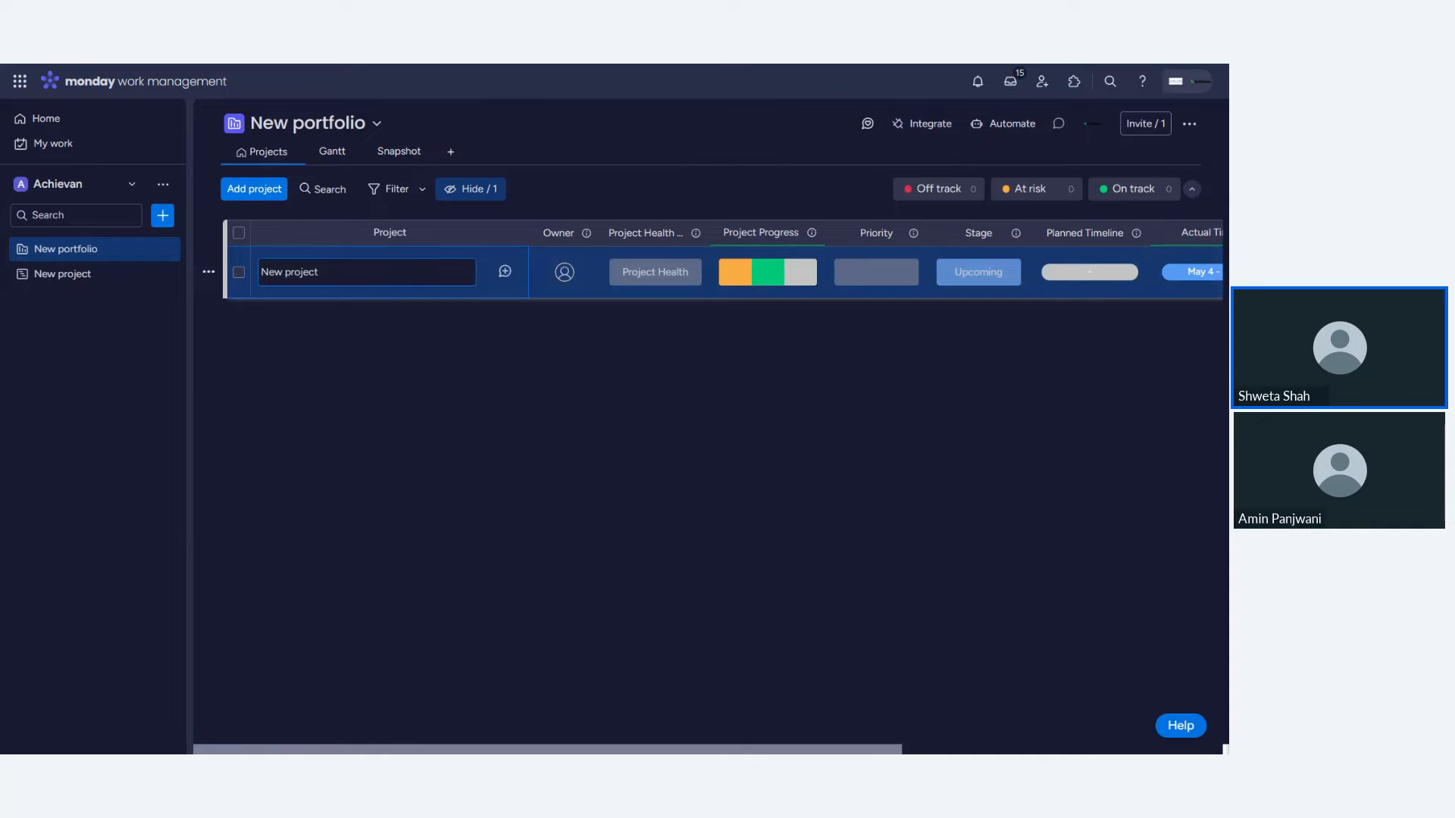
text(1)
click(389, 409)
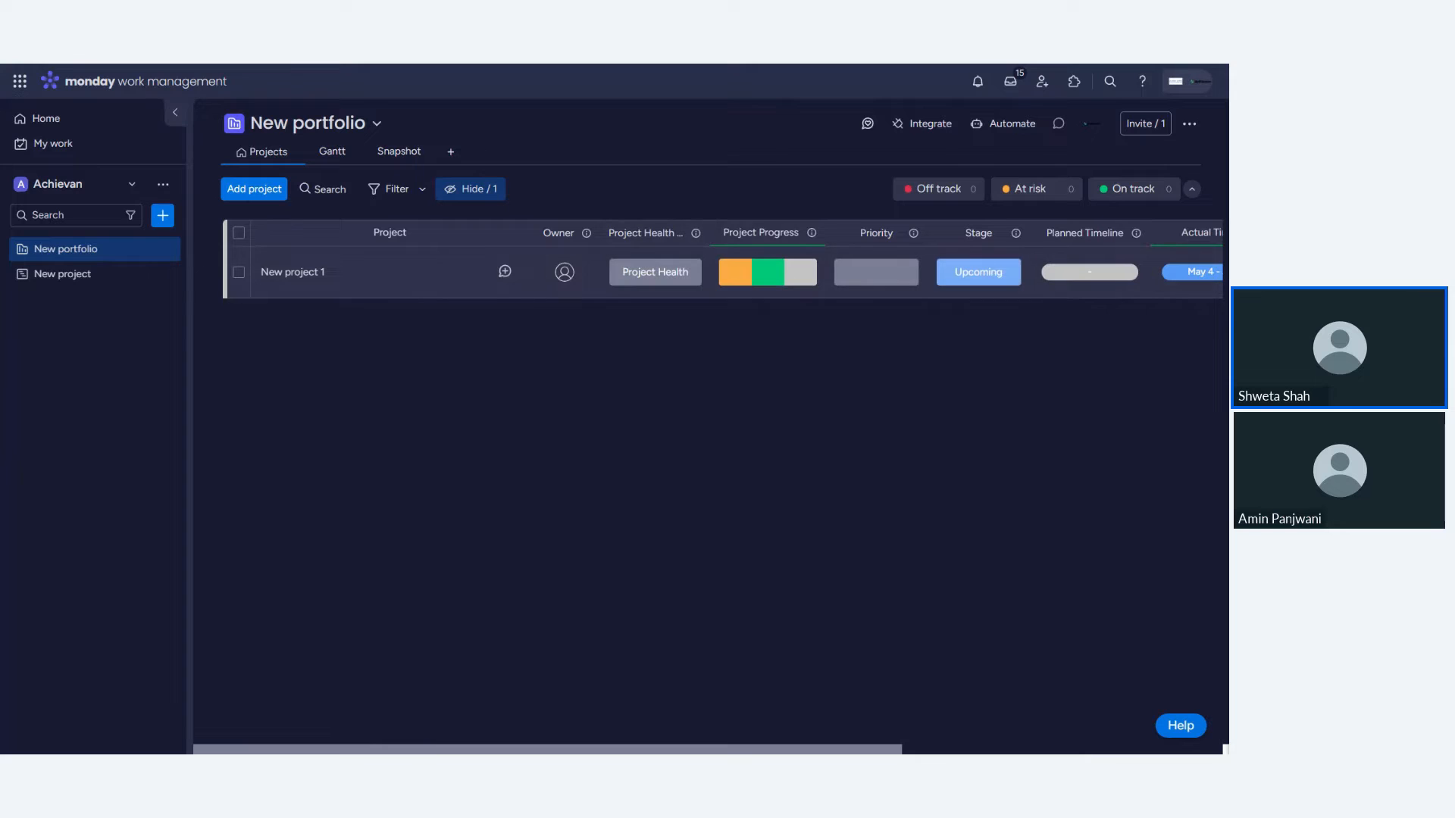
- Assign the workspace account as the project's owner
click(175, 113)
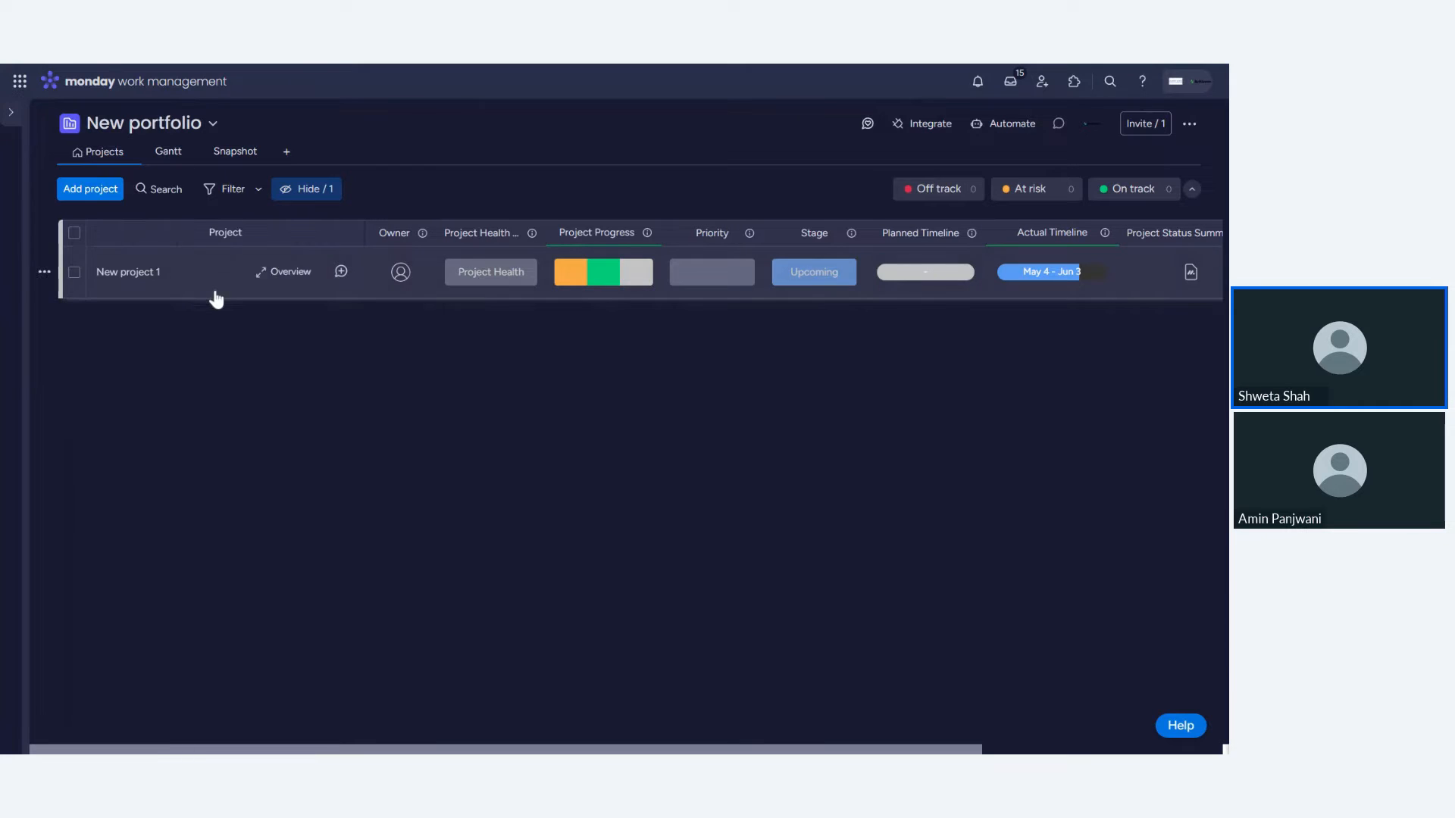
click(399, 274)
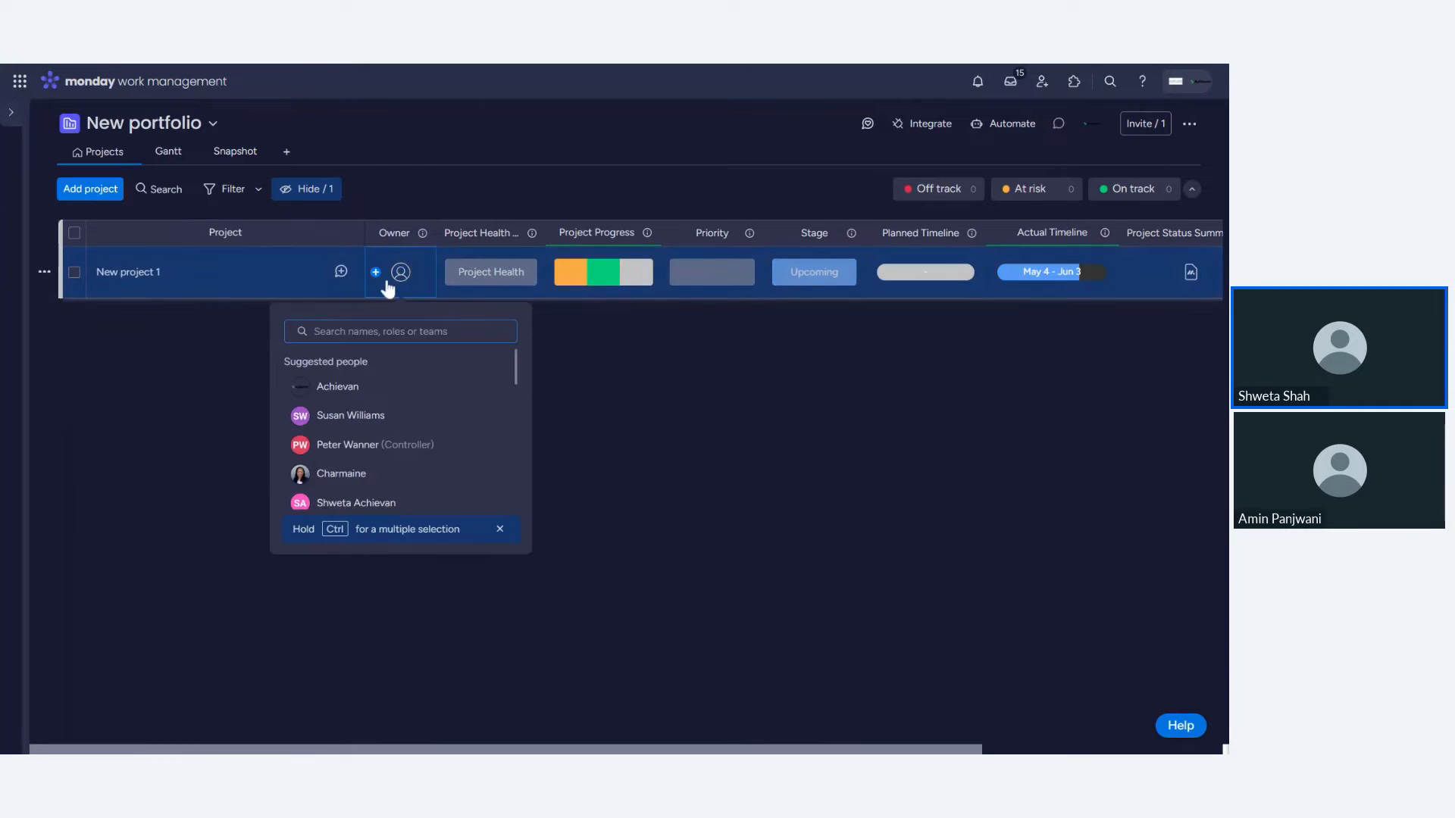
click(340, 386)
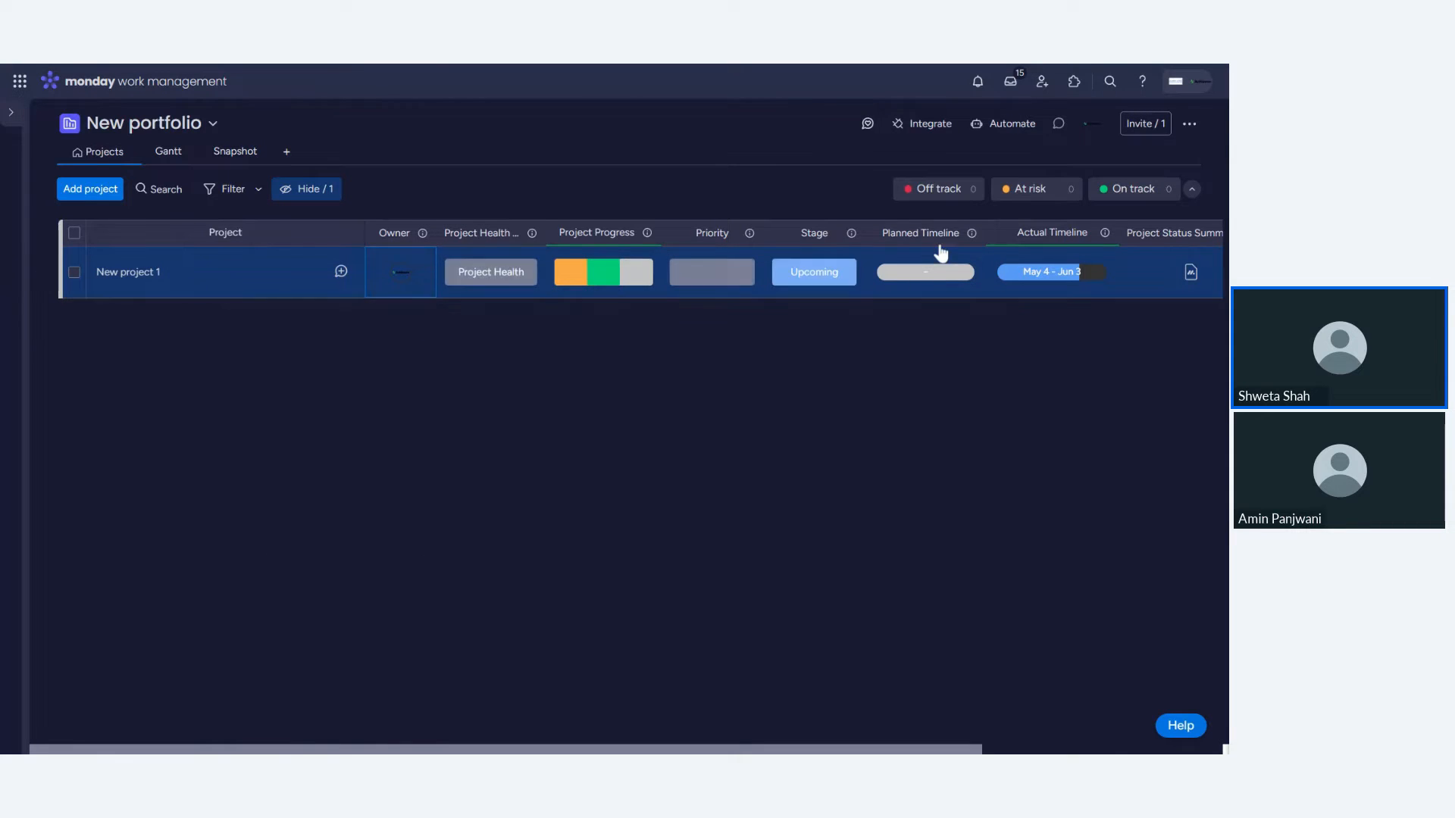
- Set the project's planned timeline to May 20 – 31, 2024
click(928, 273)
click(725, 470)
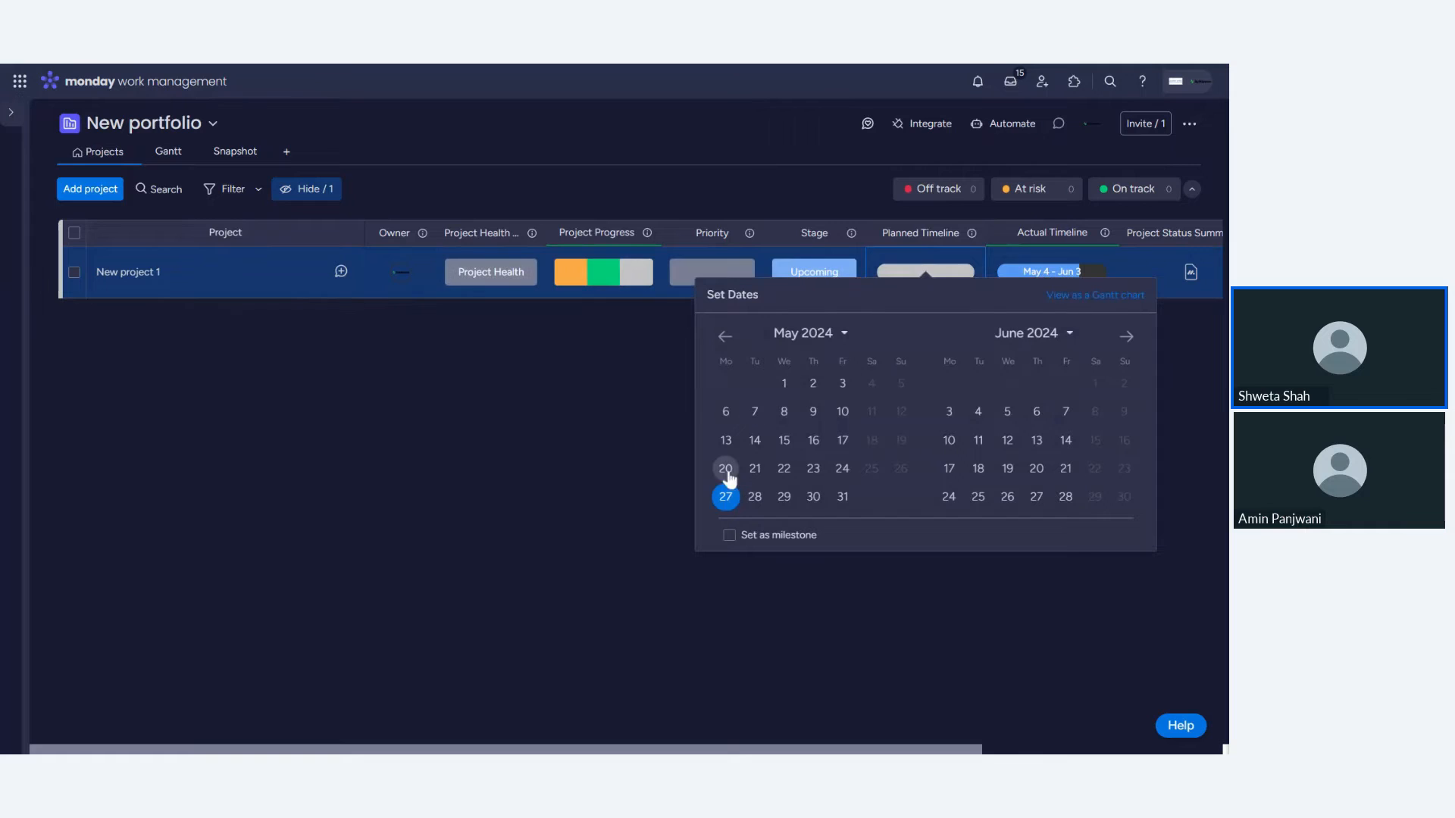
click(841, 498)
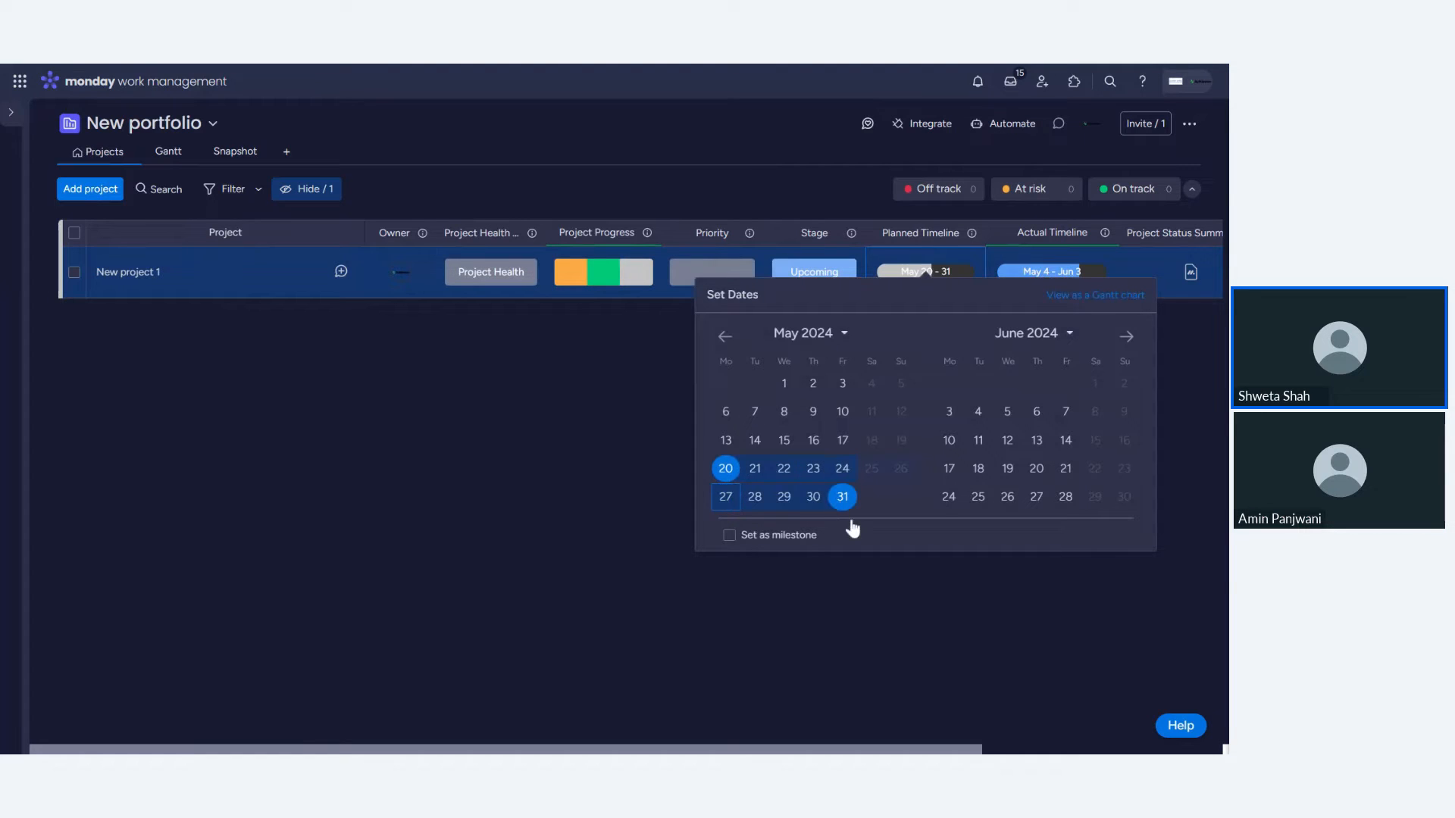
click(938, 620)
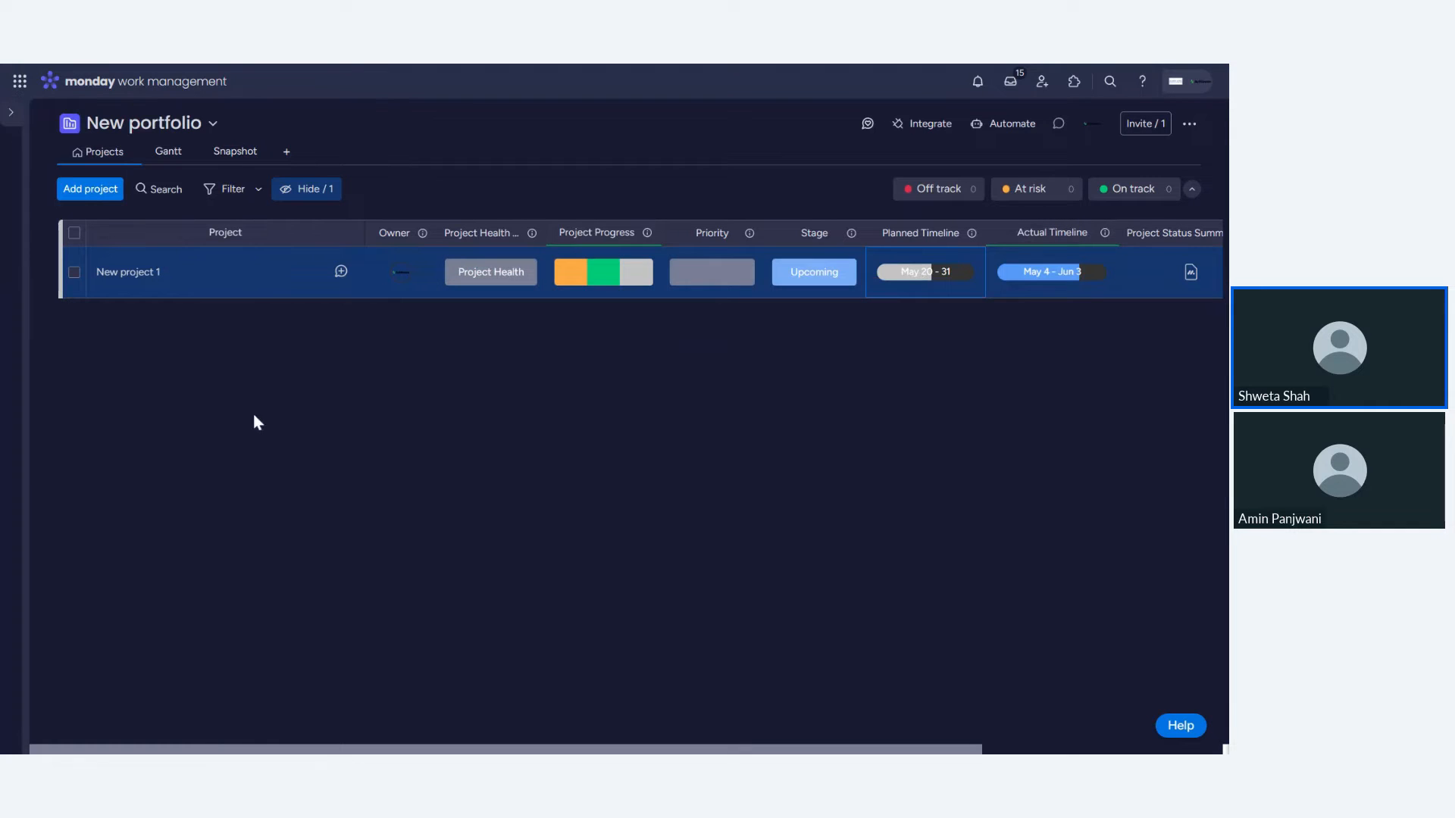
- Open the project's own board from the workspace list
mouse_move(15, 120)
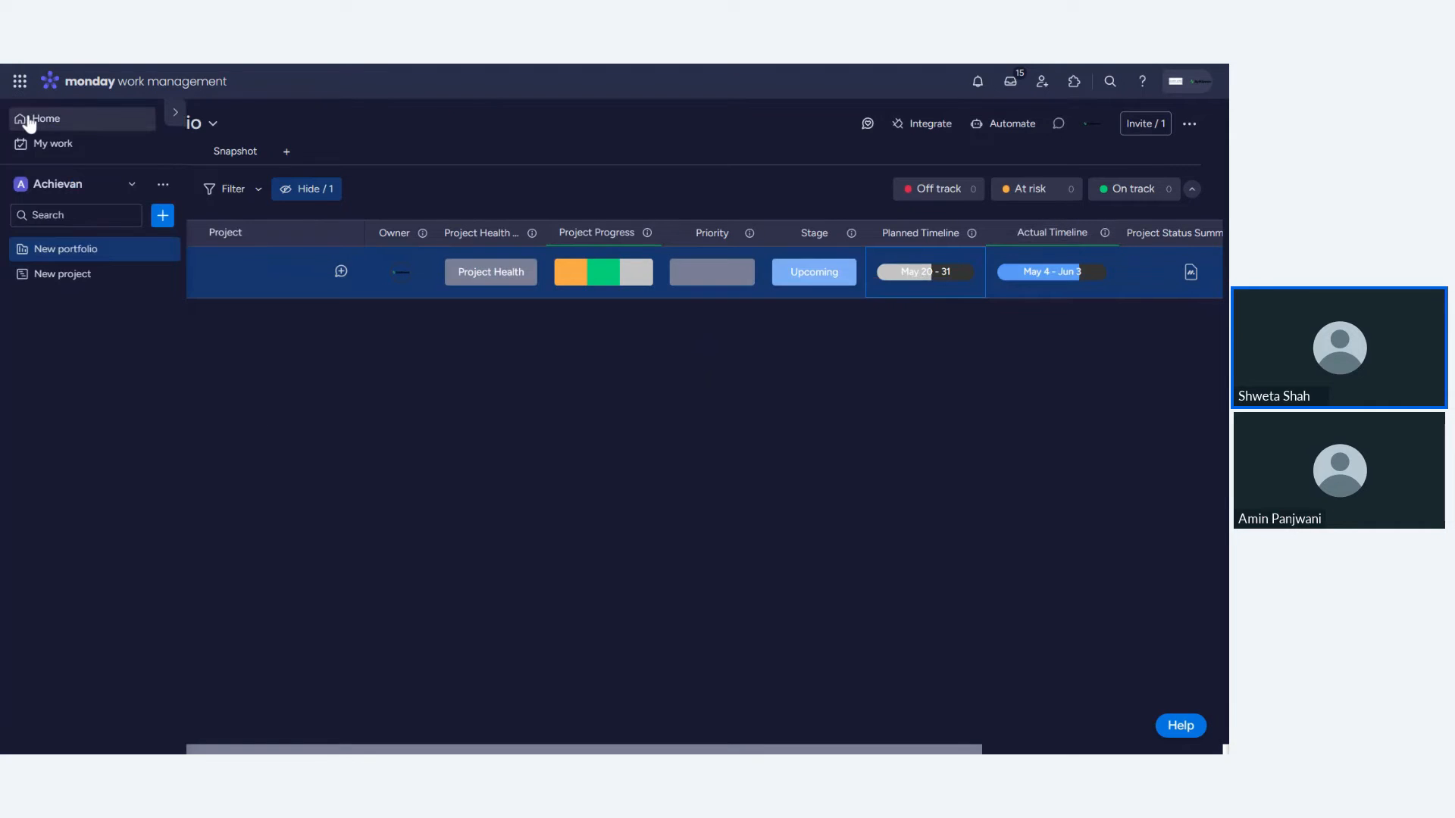
right_click(86, 278)
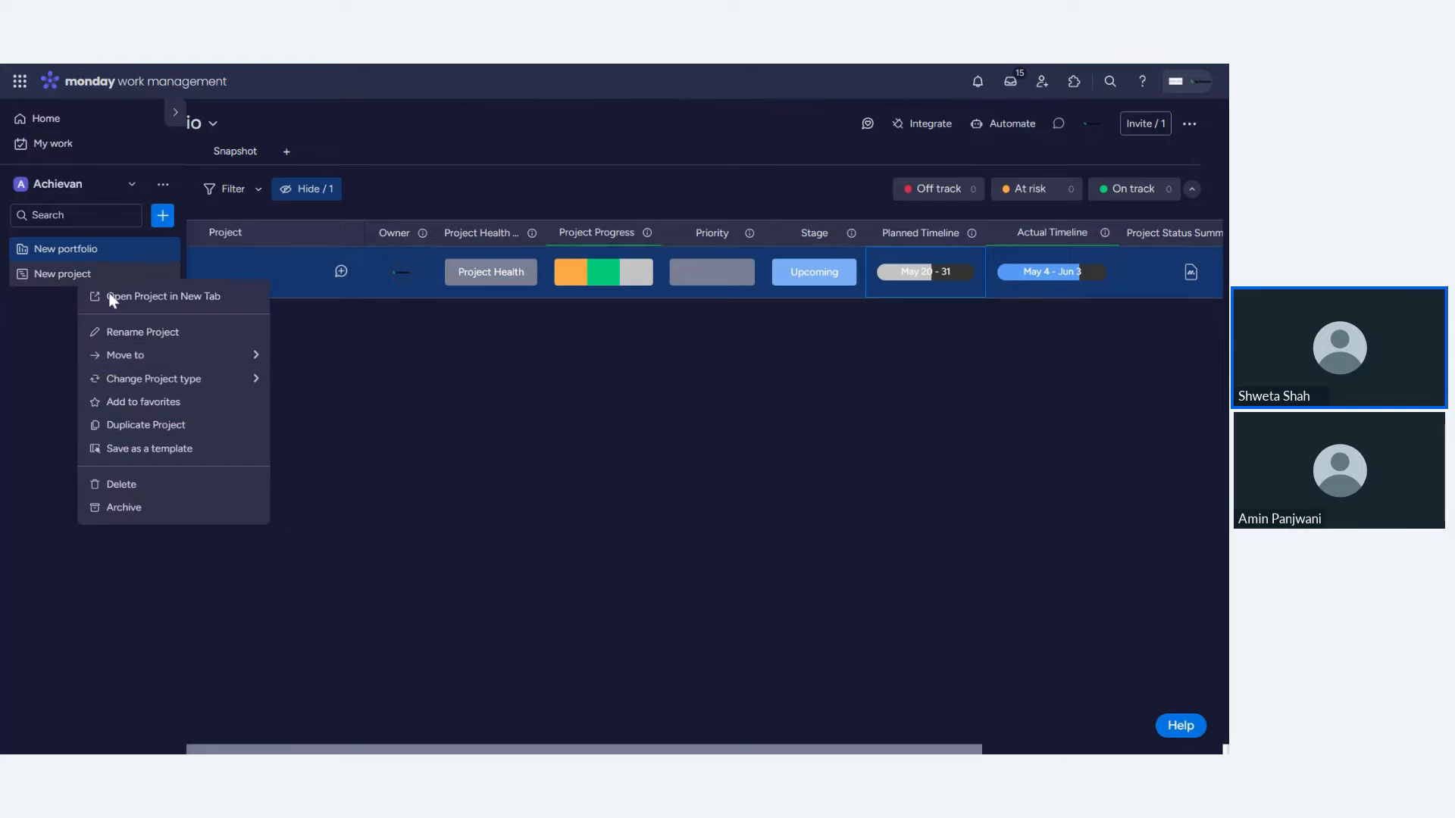
click(222, 304)
click(361, 67)
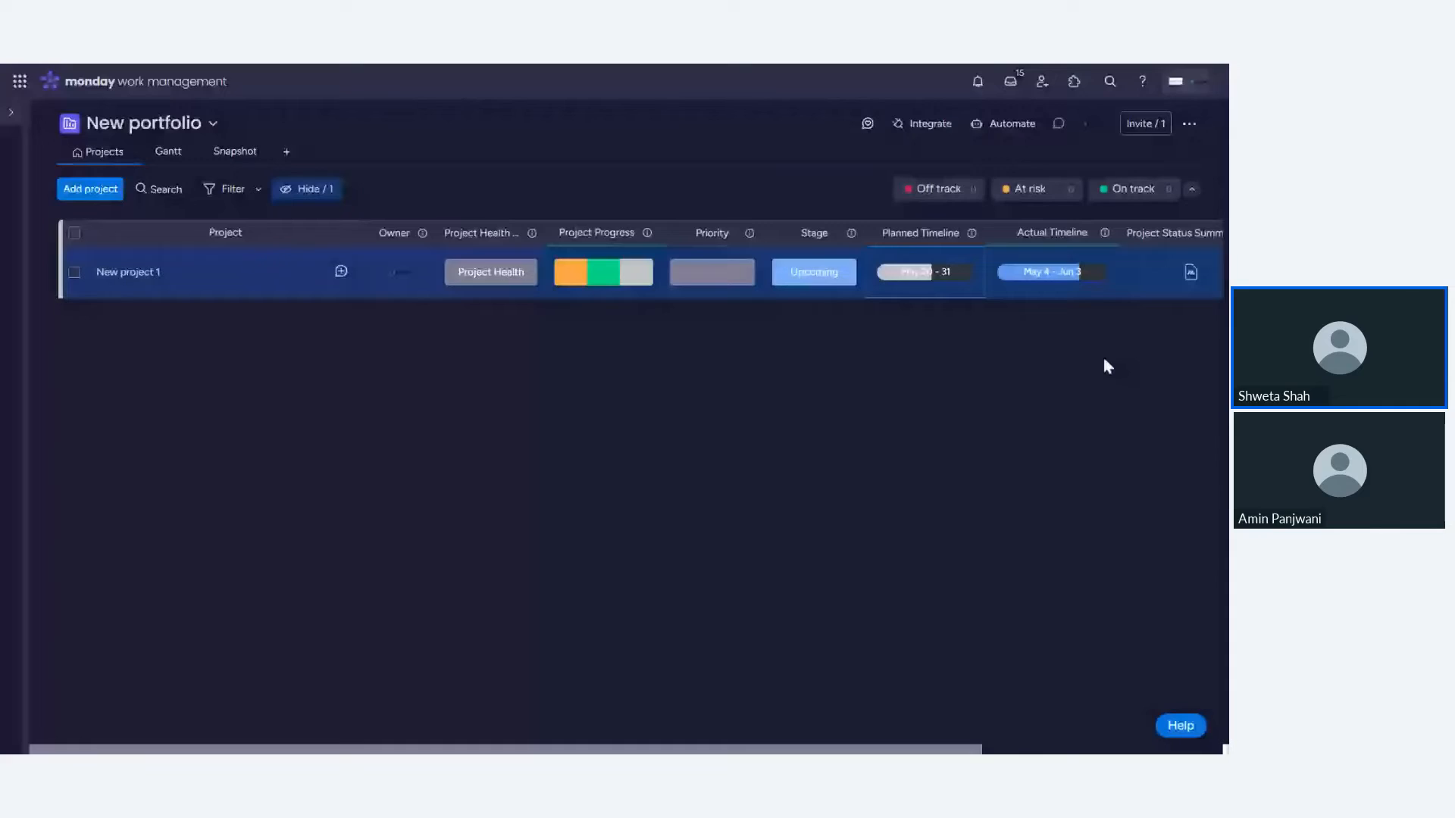
mouse_move(81, 281)
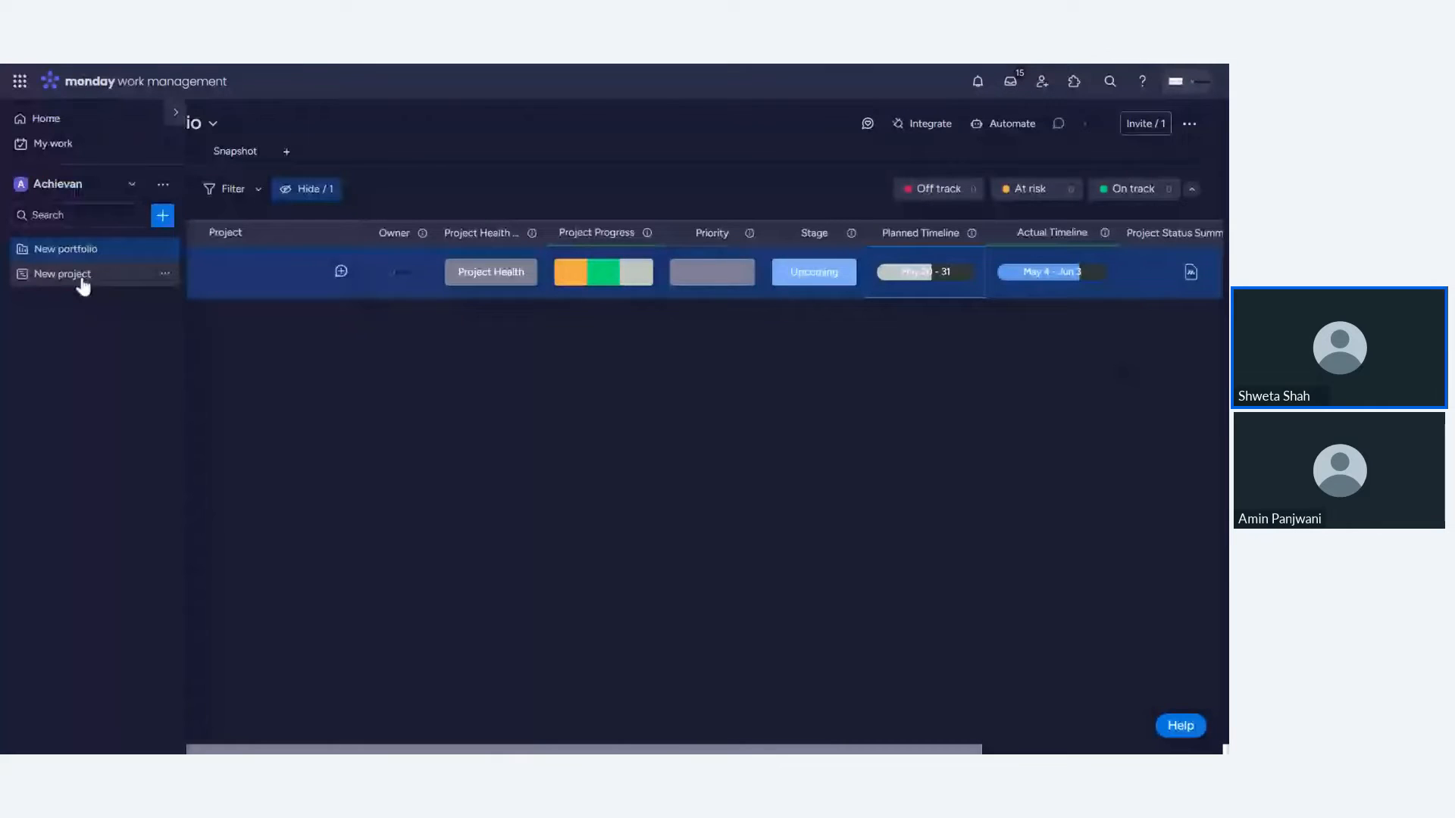
click(76, 277)
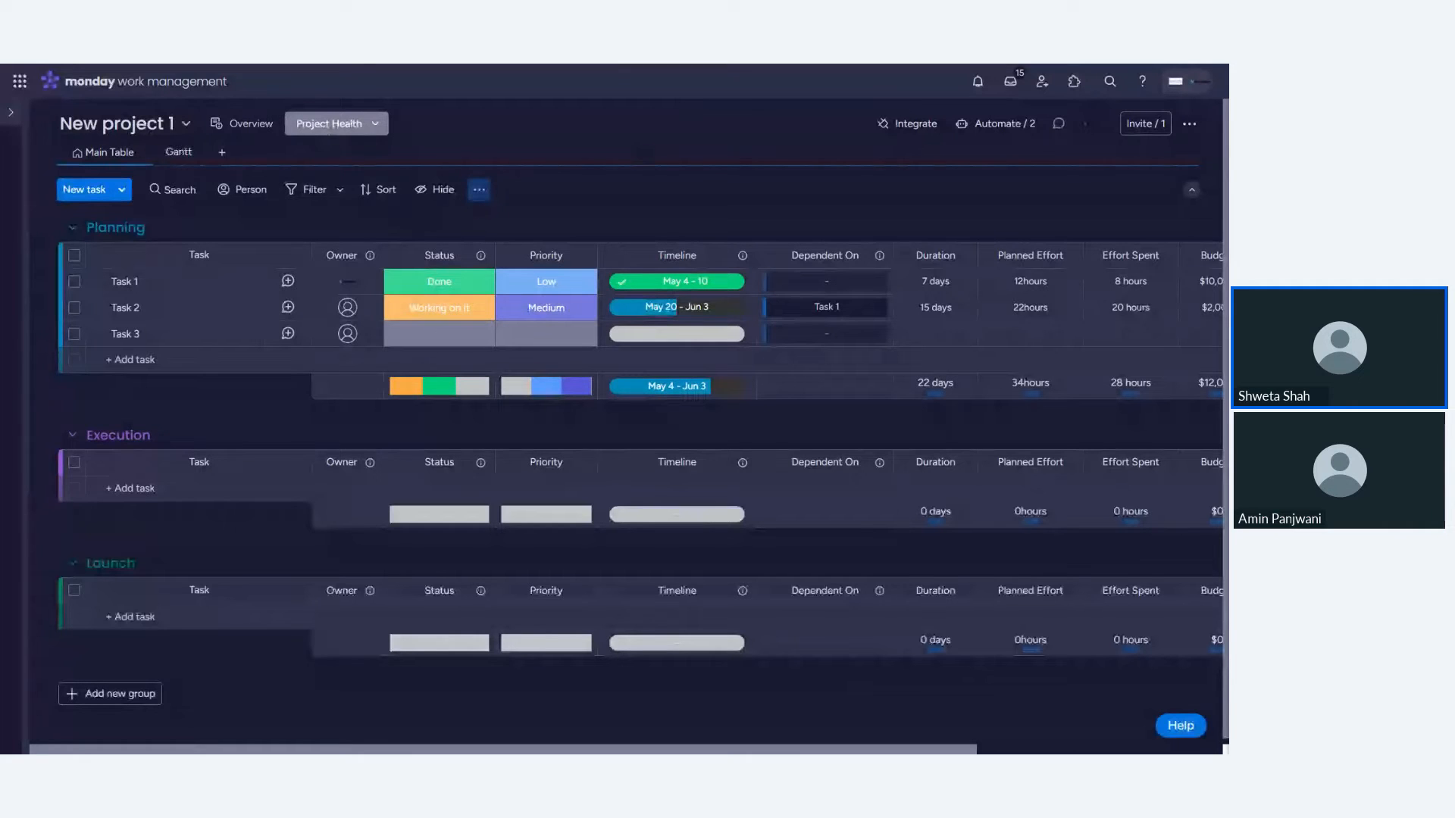
- Scroll across the project's task table to examine all its columns
scroll(621, 440, right, 3)
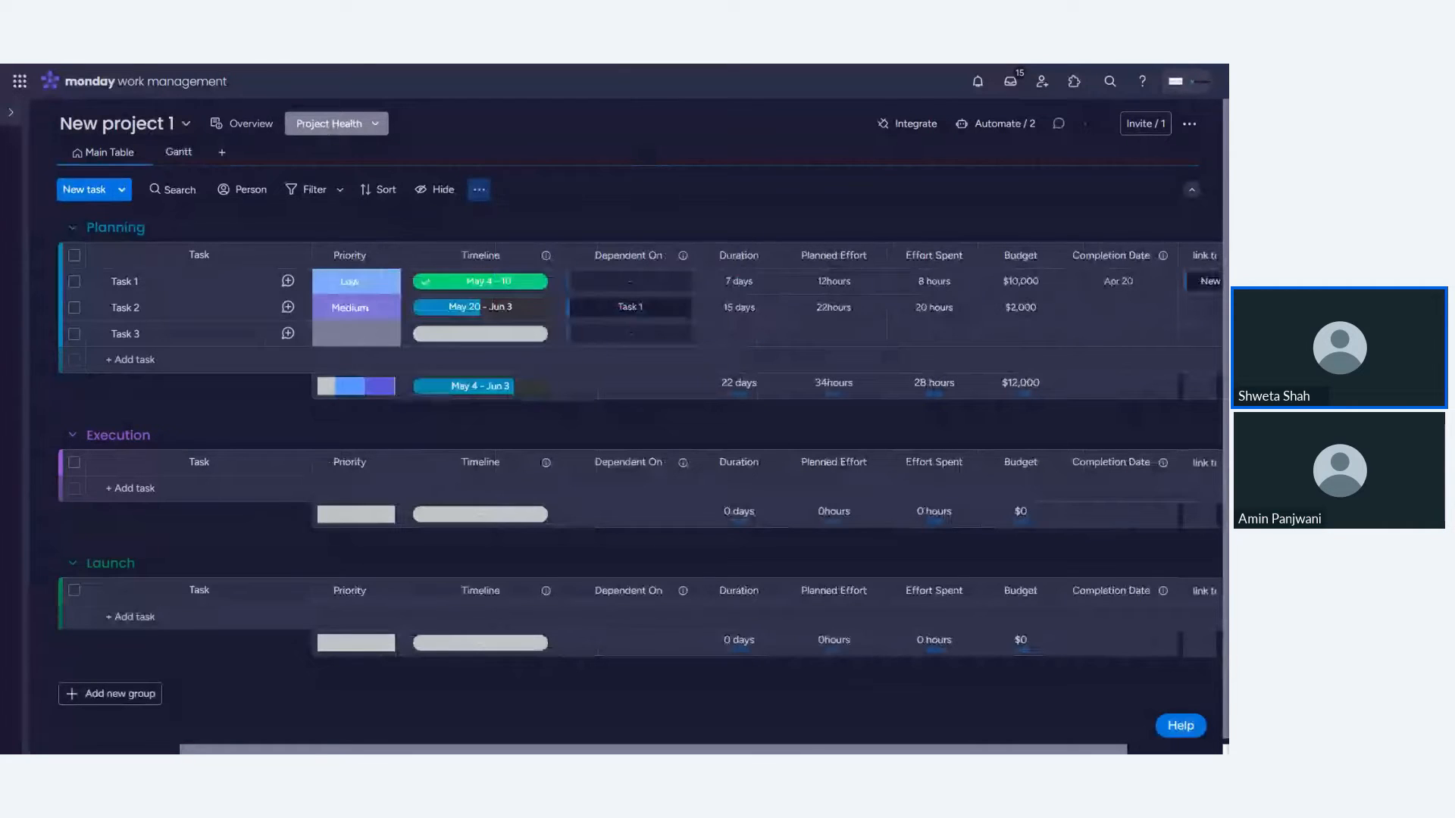
scroll(622, 440, left, 3)
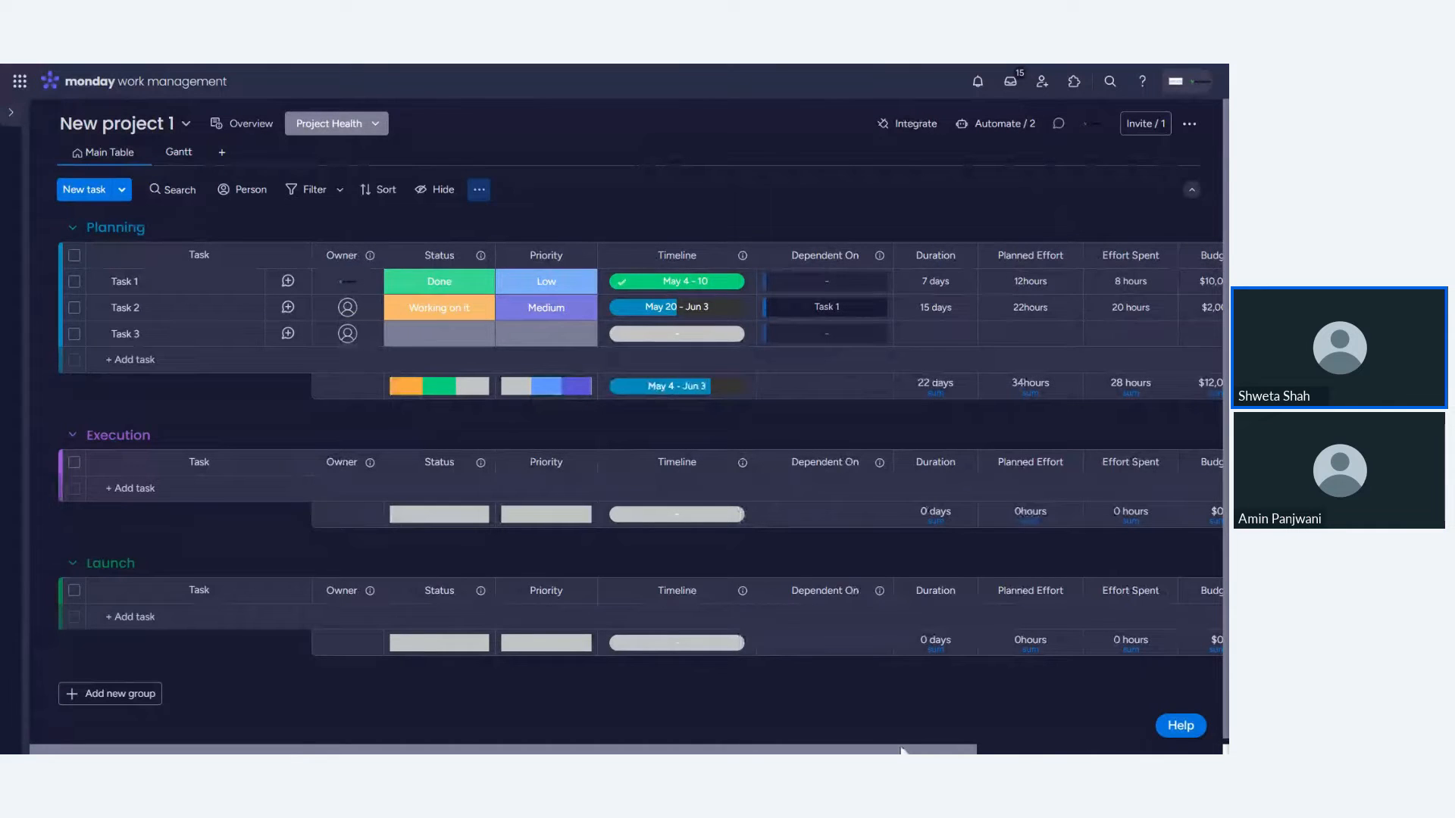
mouse_move(900, 751)
mouse_down()
mouse_move(1145, 750)
mouse_move(900, 750)
mouse_up()
drag(939, 752, 941, 752)
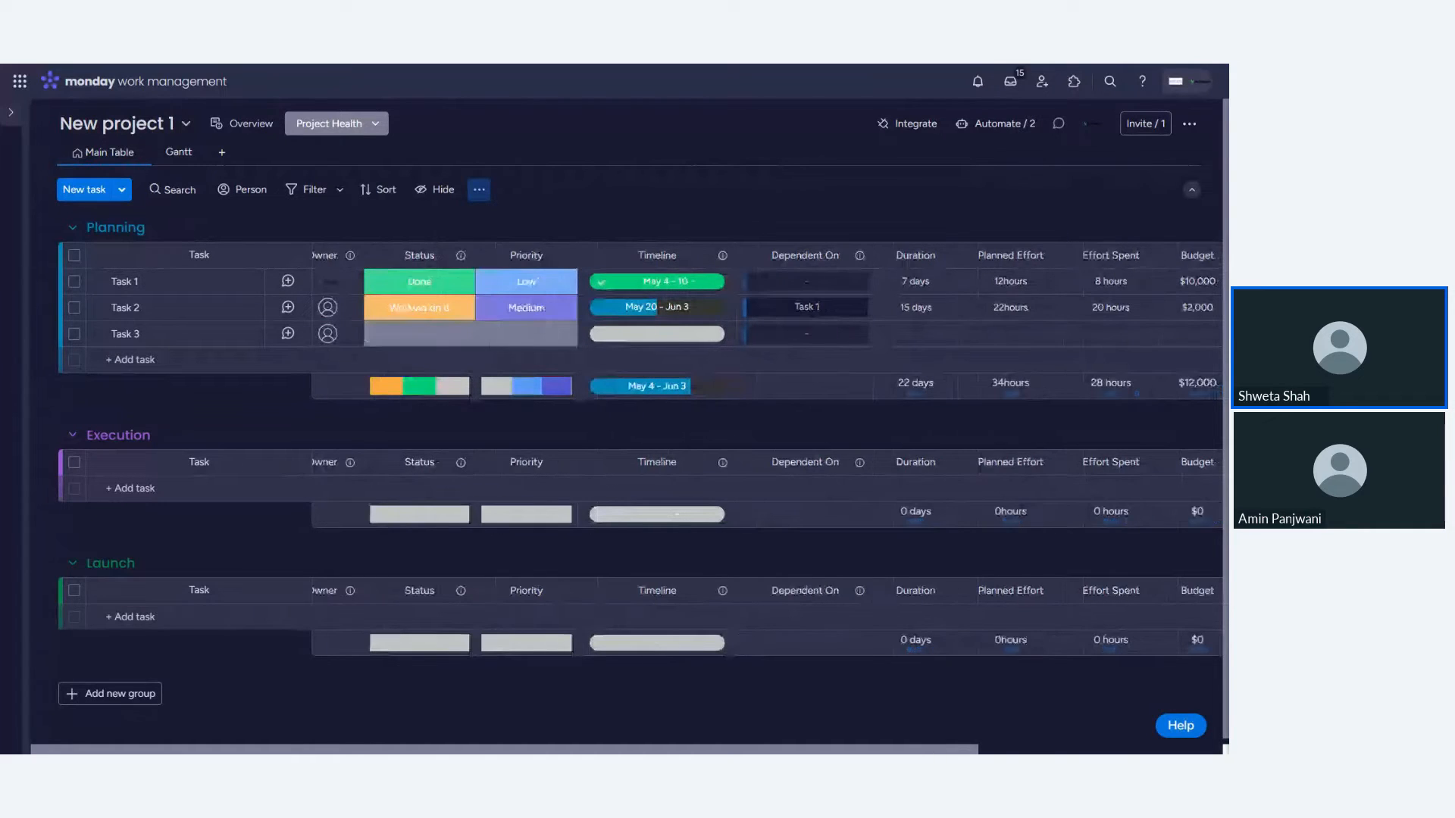
scroll(921, 504, right, 3)
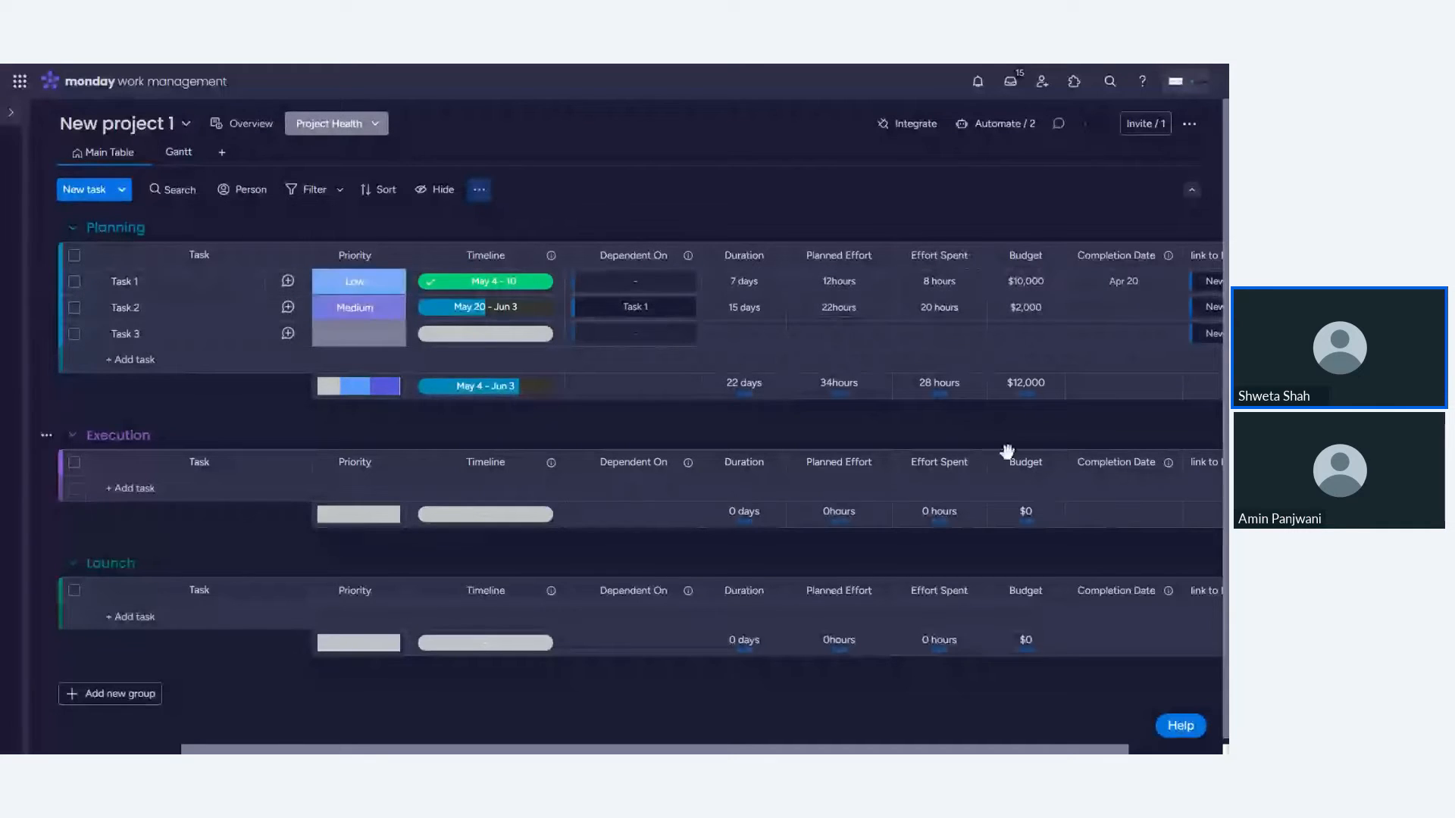
scroll(967, 502, right, 3)
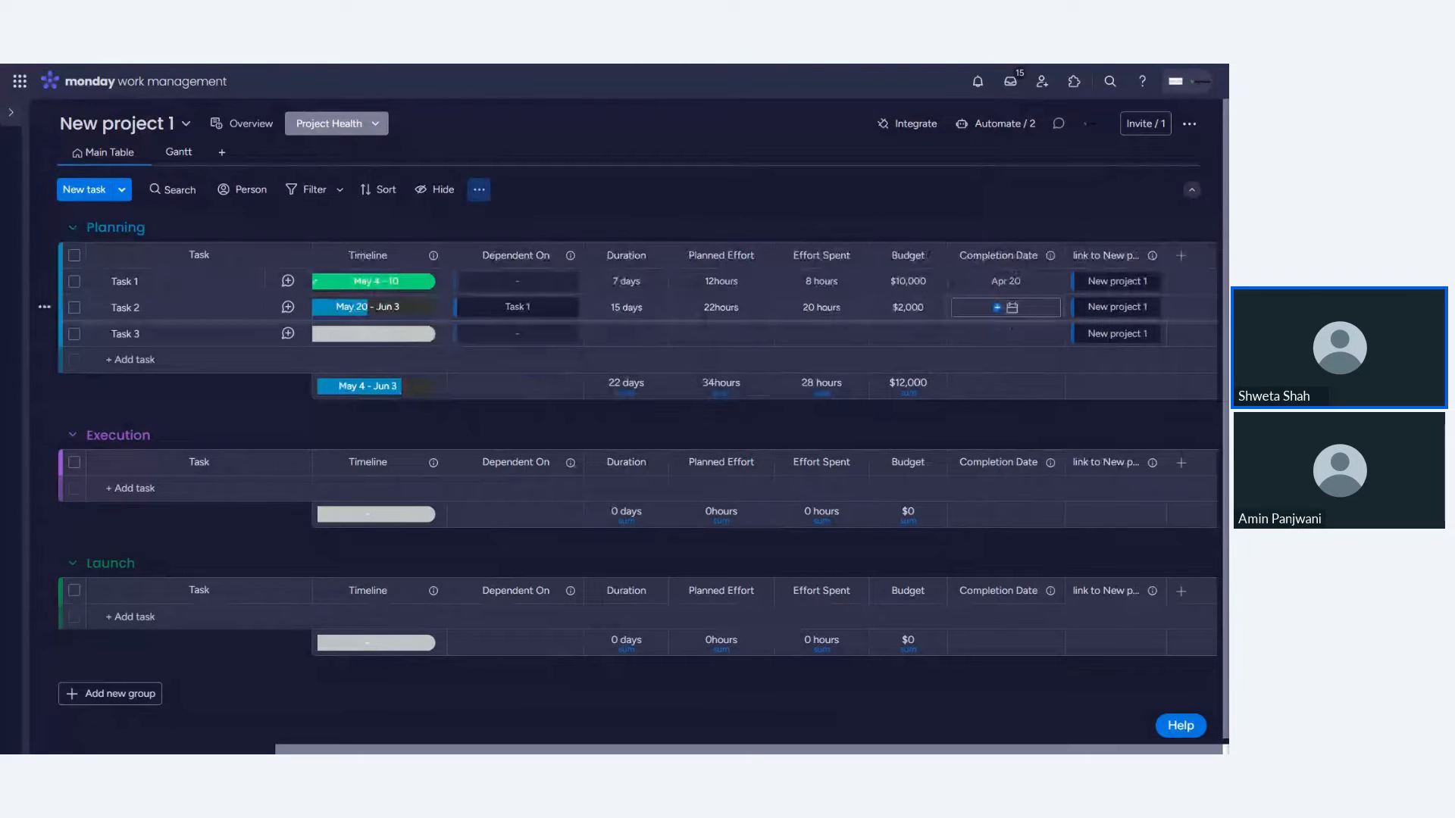
- Set Task 2's completion date to May 27, 2024
click(1012, 307)
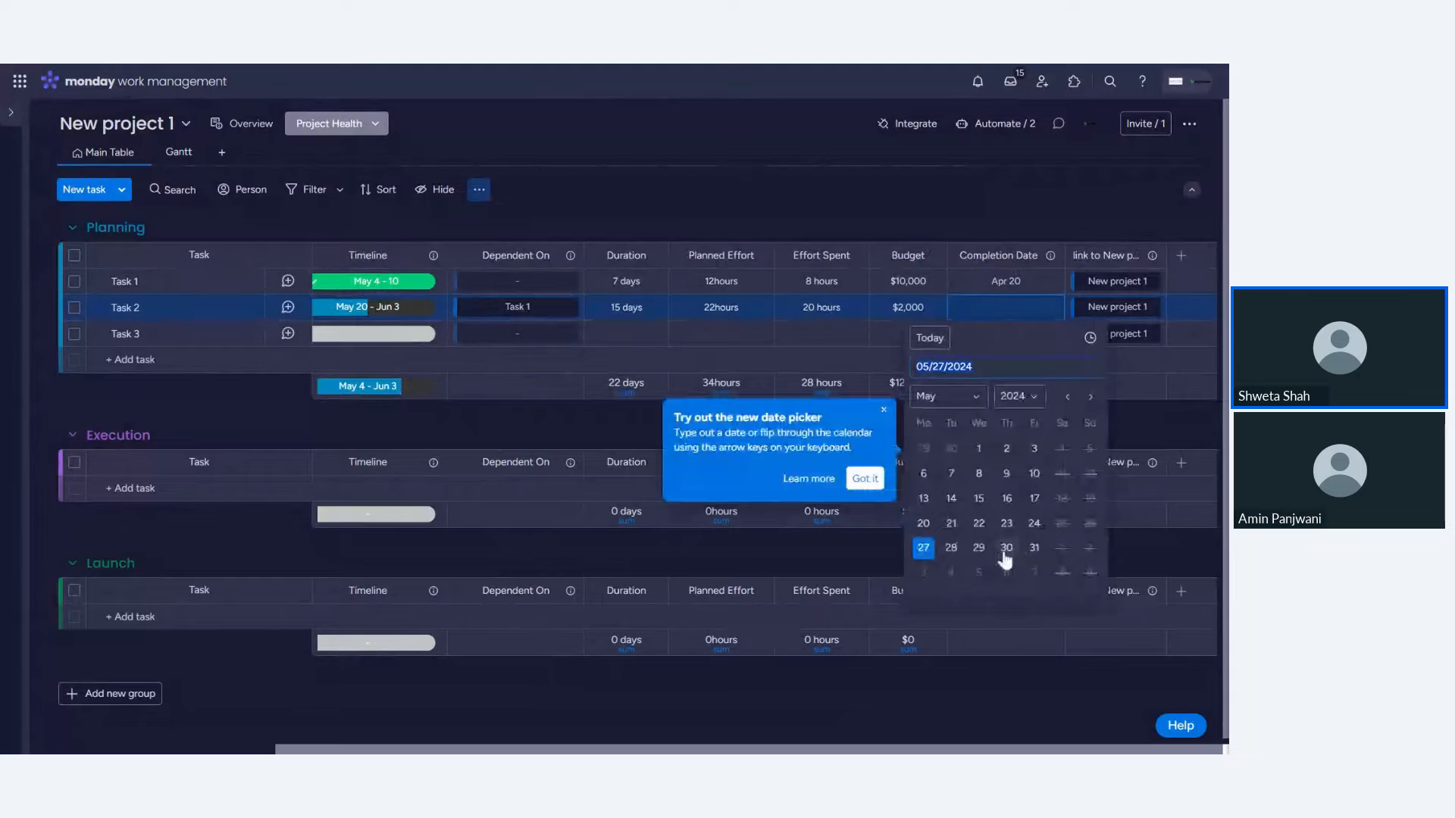
click(924, 548)
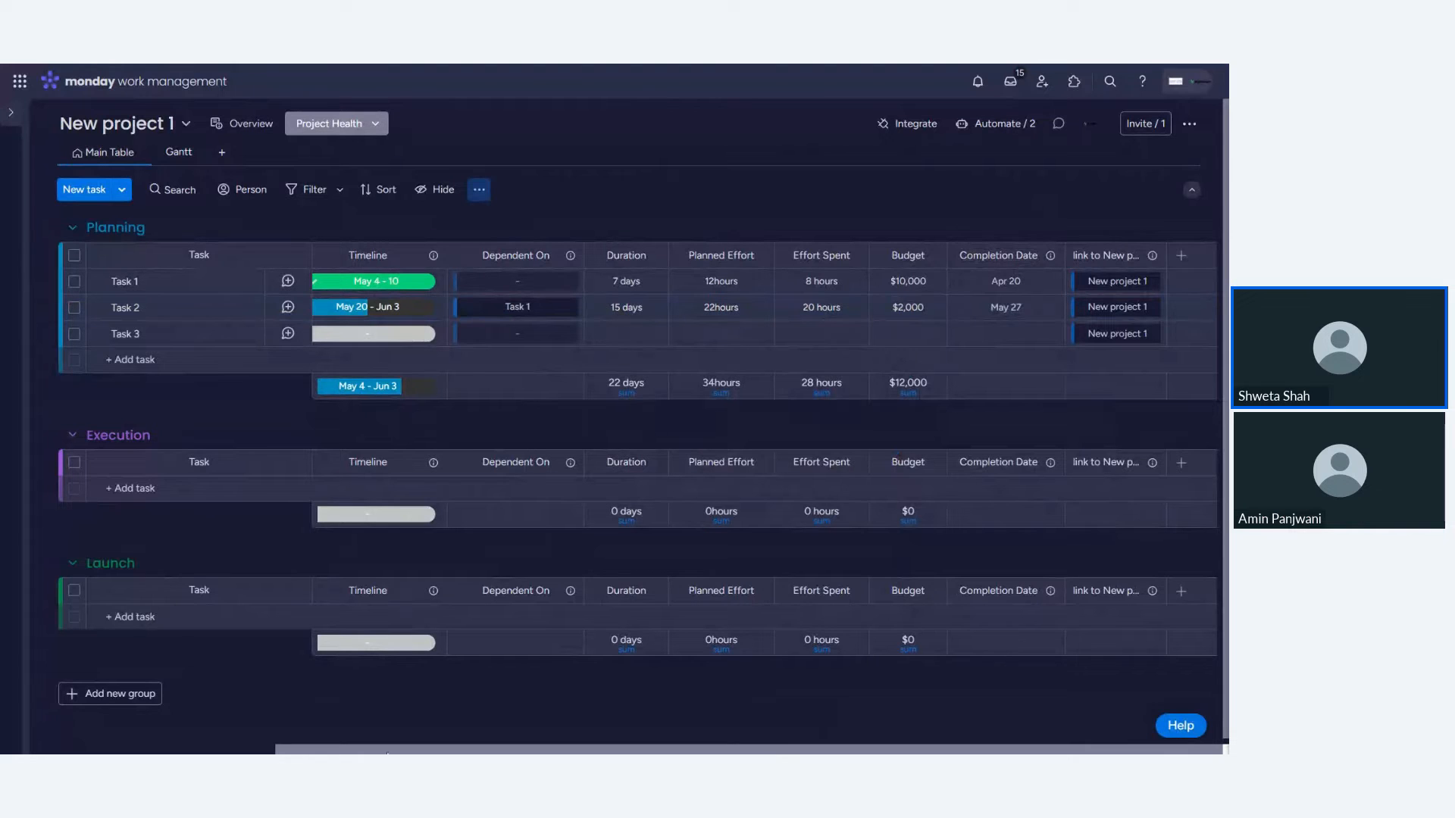
click(13, 112)
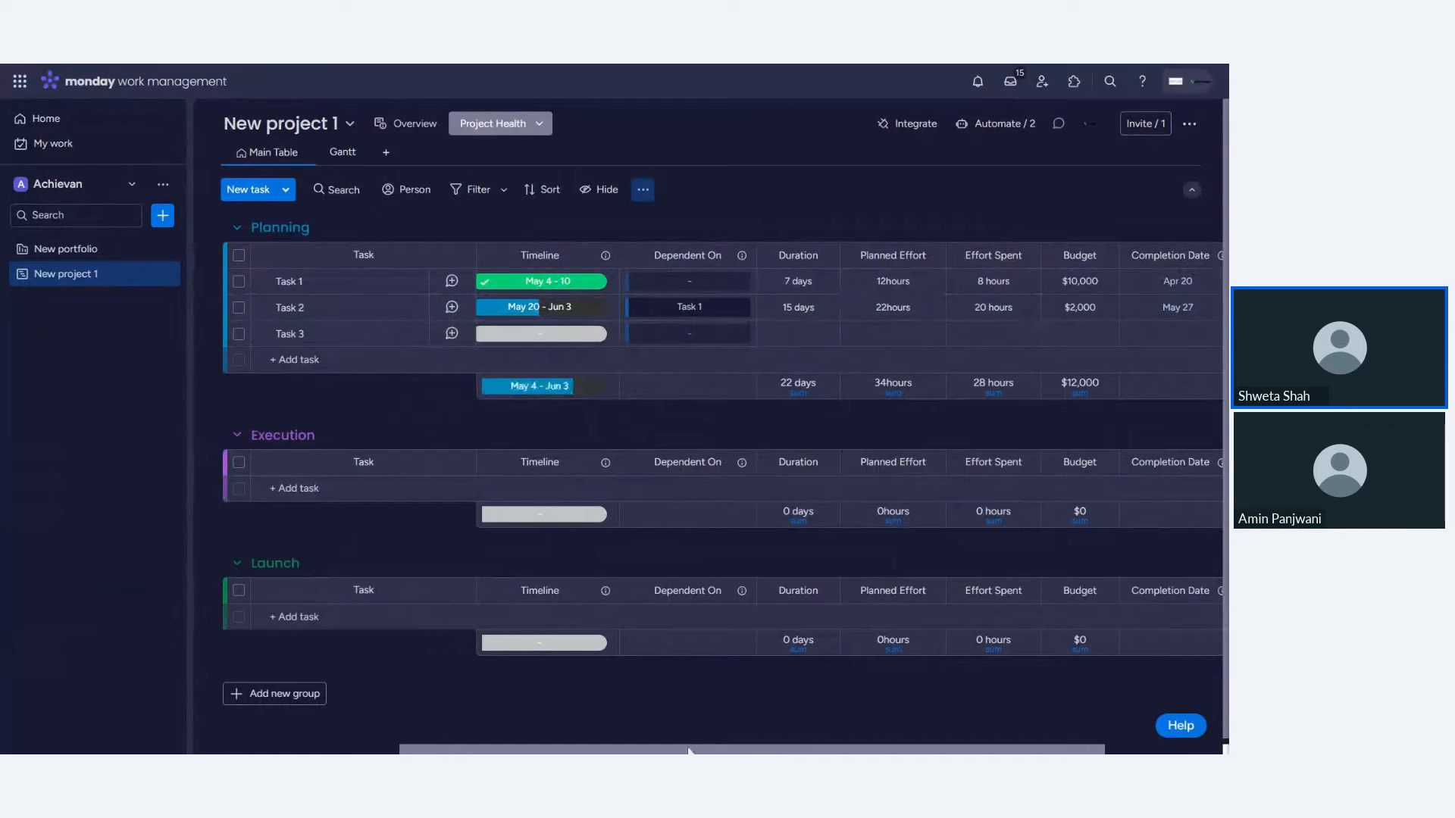
- Set Task 3's status to Done
drag(688, 750, 483, 750)
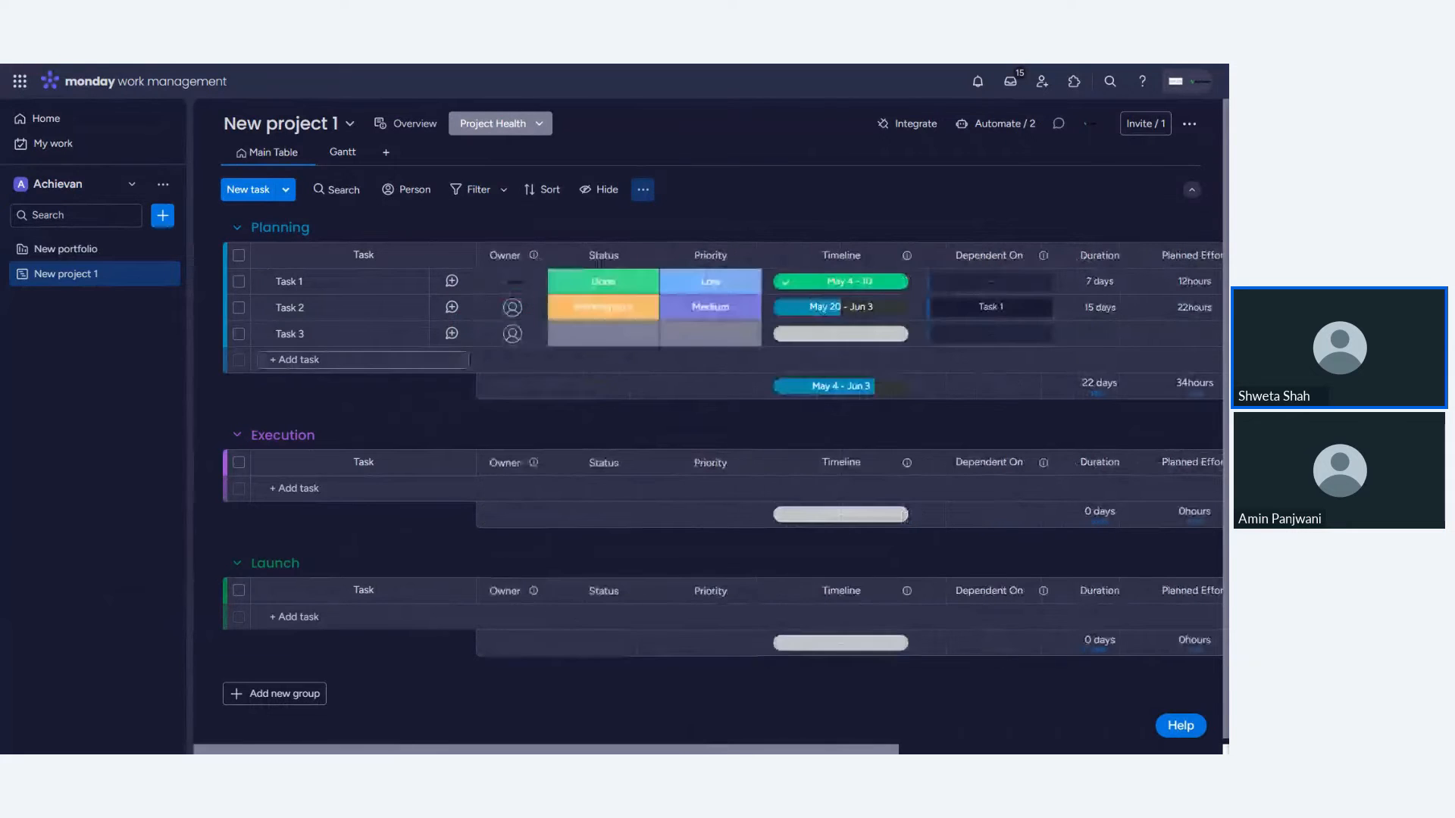
click(603, 333)
click(624, 379)
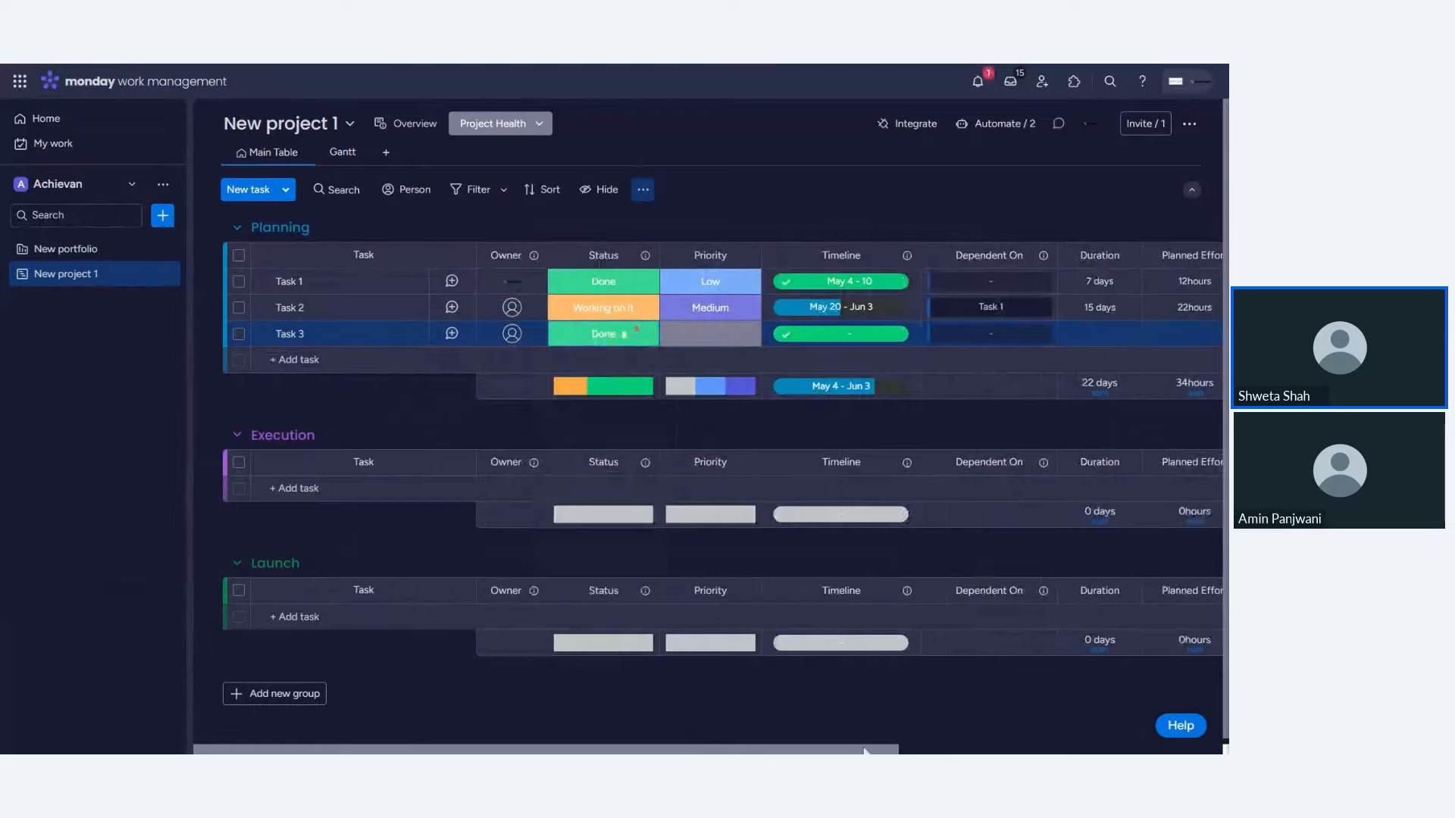
- Open the portfolio and examine the project's planned and actual timeline columns
drag(864, 750, 1189, 739)
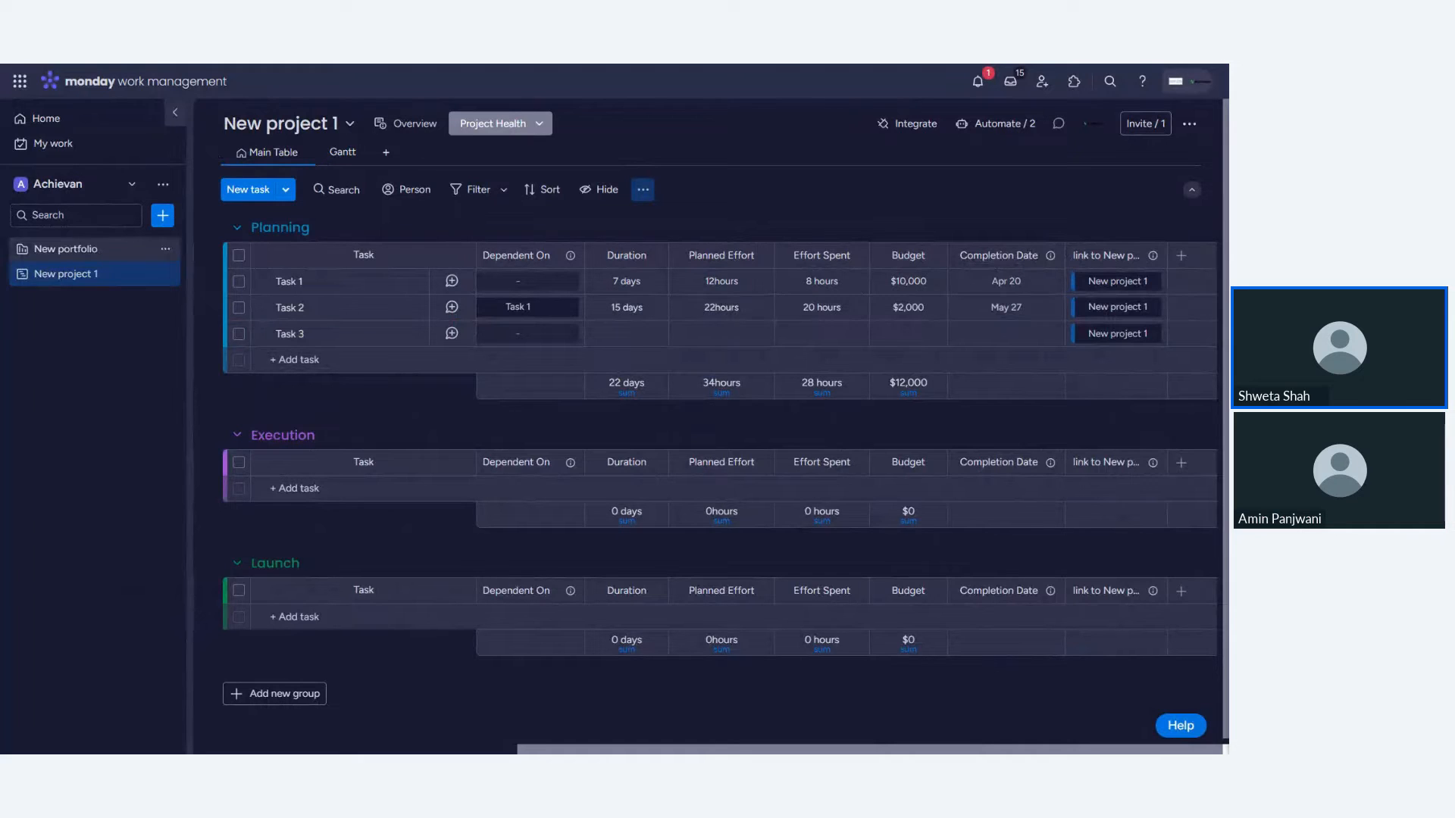
click(63, 257)
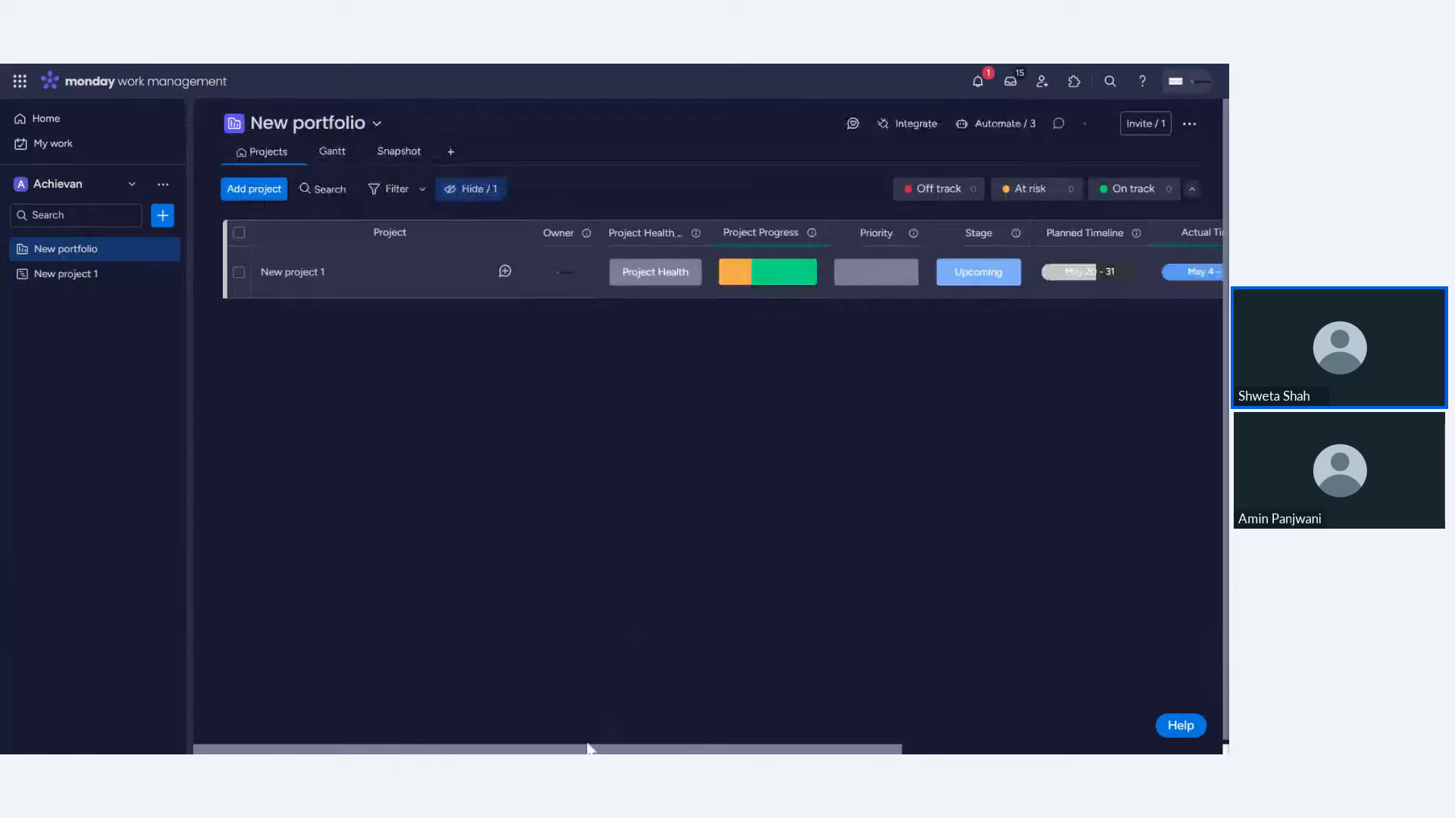
drag(589, 749, 875, 749)
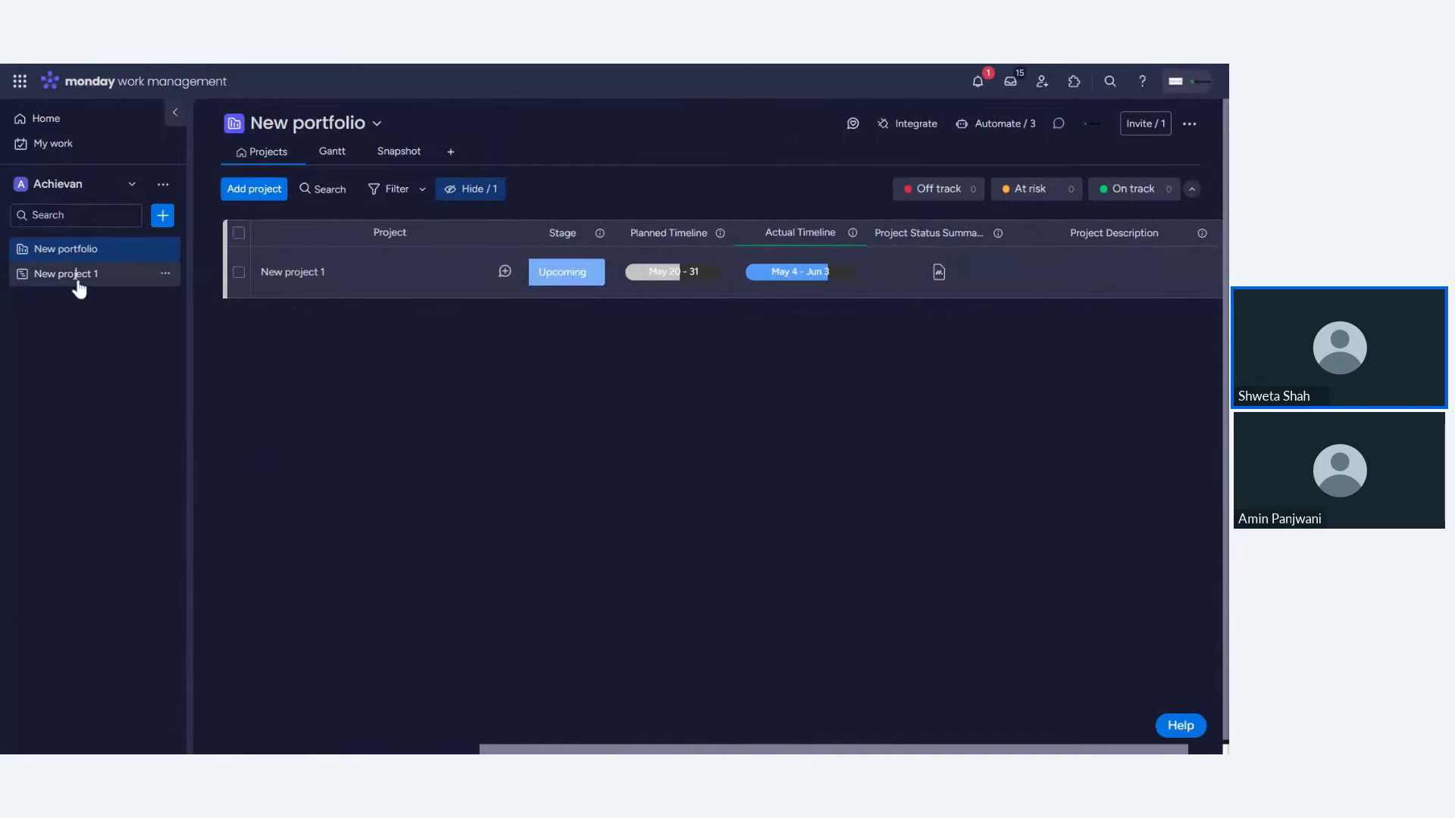
- Open the project board and set Task 3's timeline to June 24 – 28, 2024
click(78, 280)
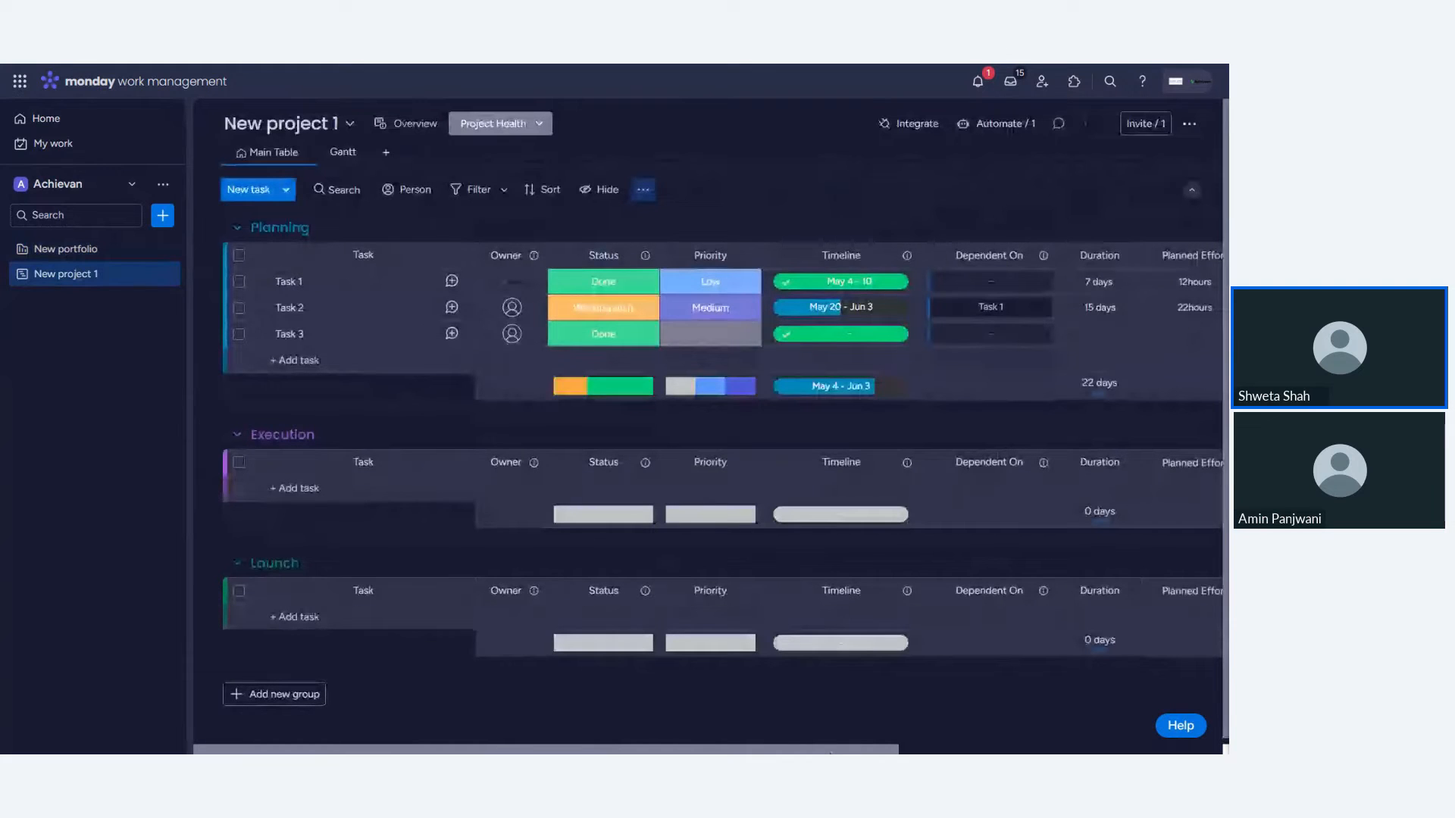
scroll(709, 439, right, 3)
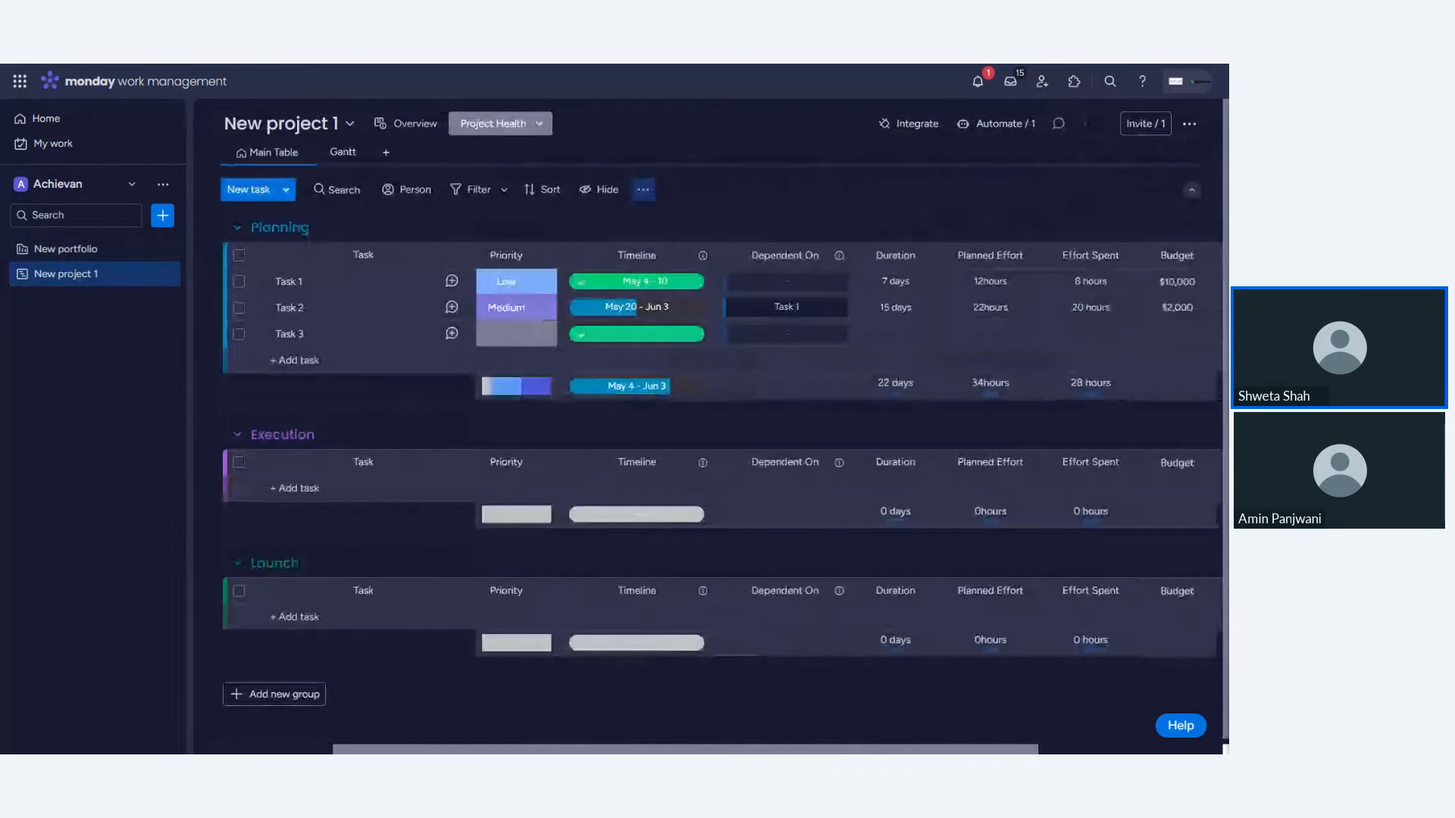
scroll(846, 466, right, 3)
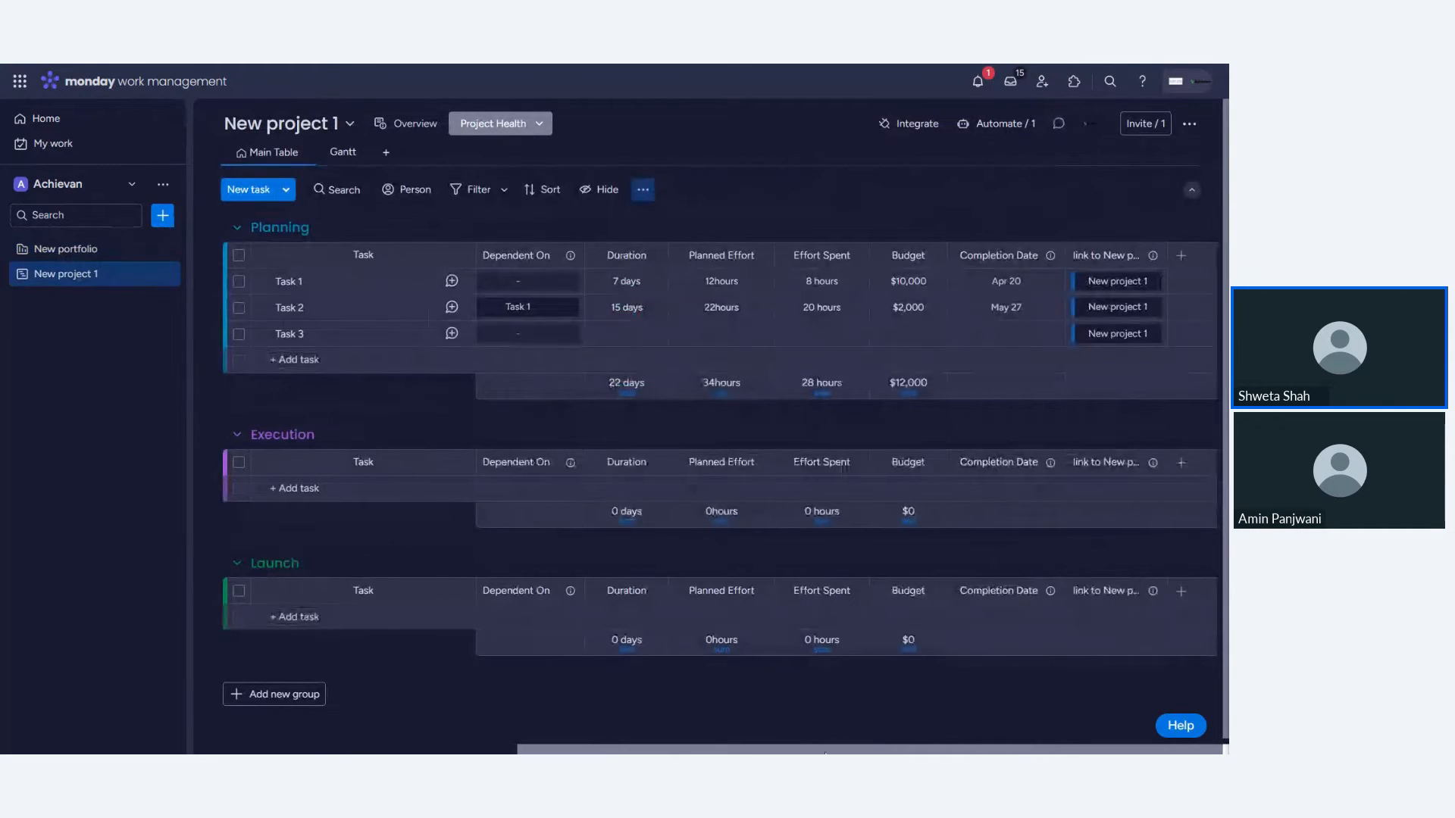
scroll(720, 379, left, 5)
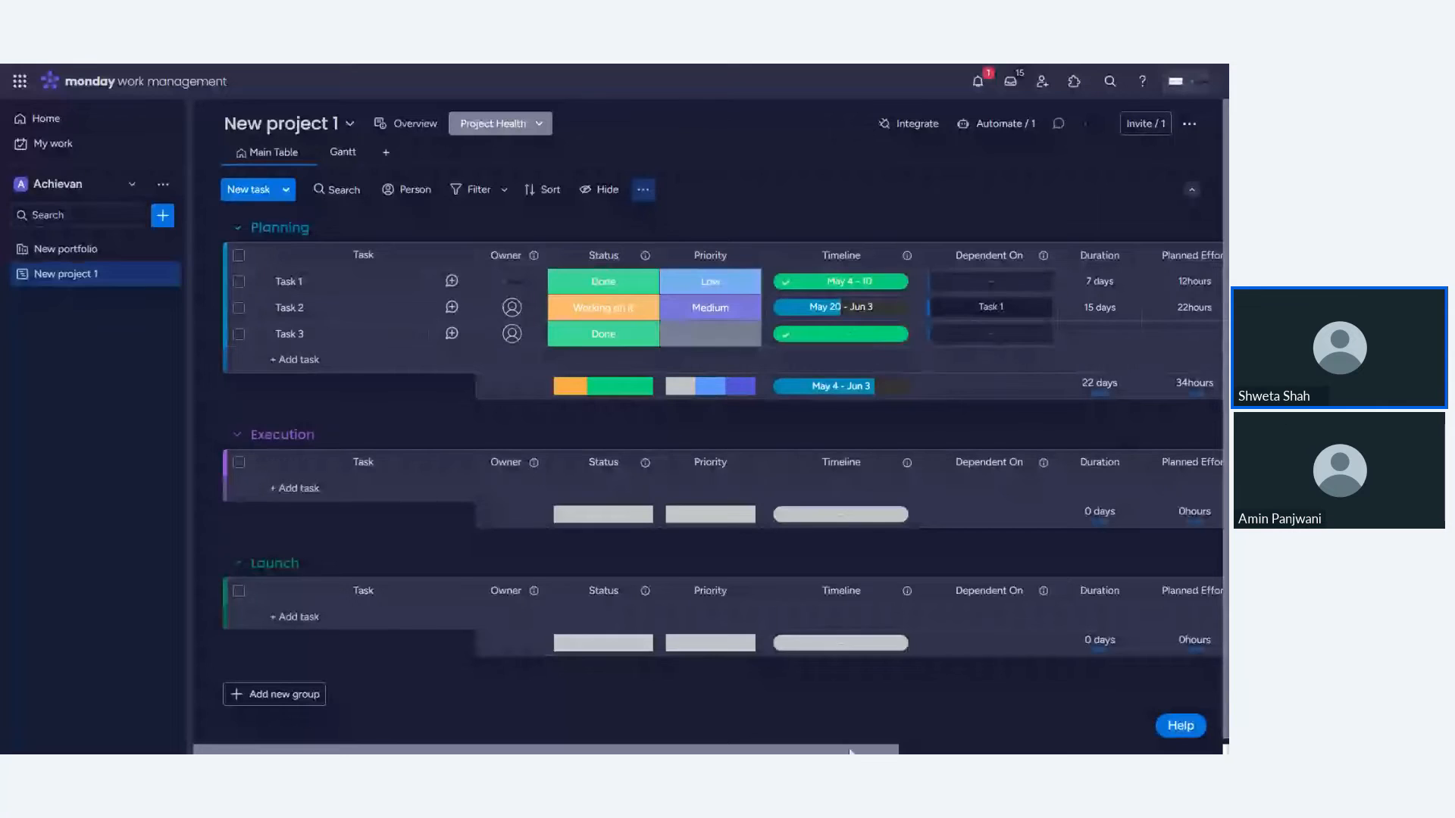
drag(849, 750, 1207, 748)
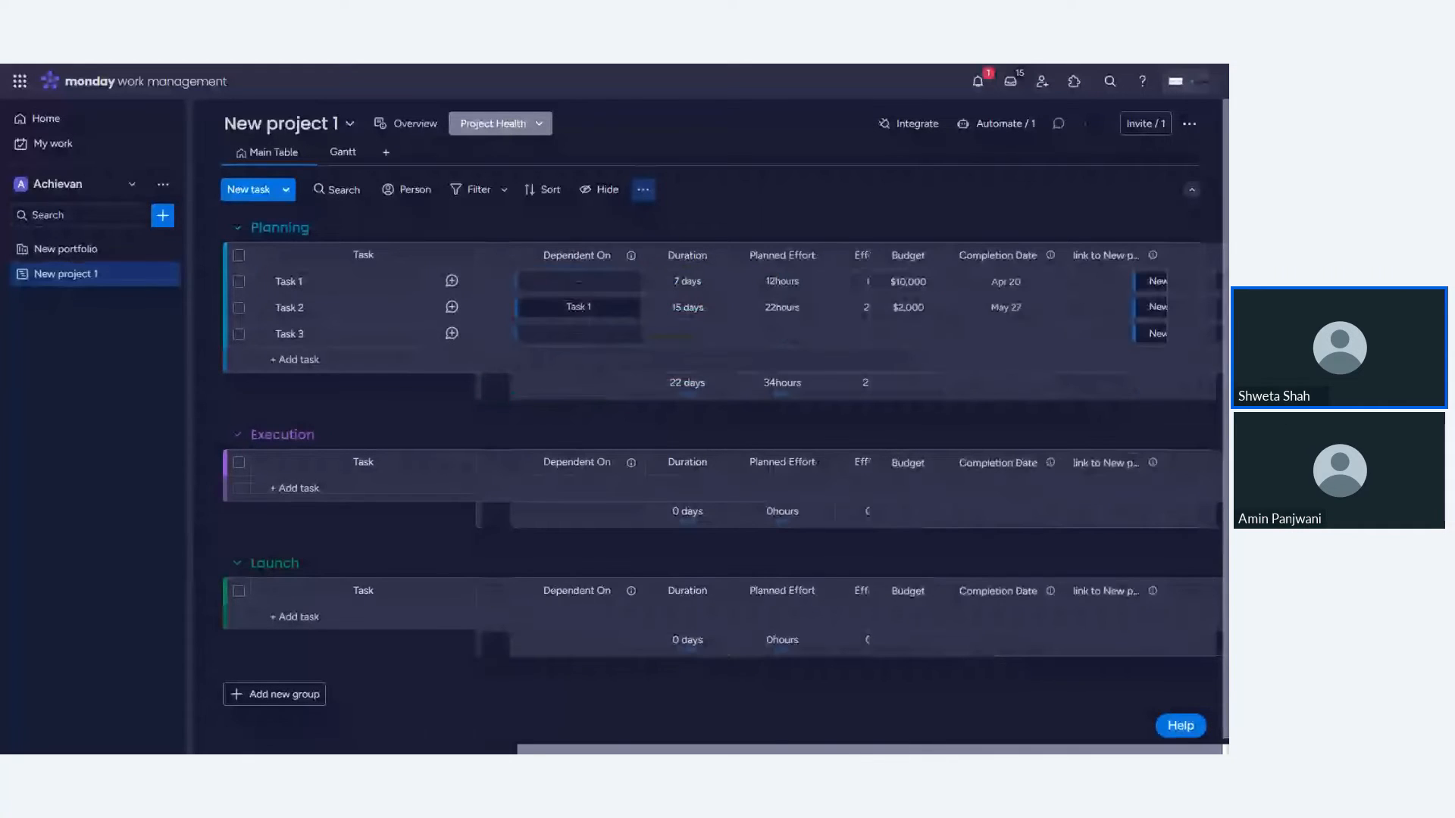
scroll(843, 351, left, 10)
click(842, 335)
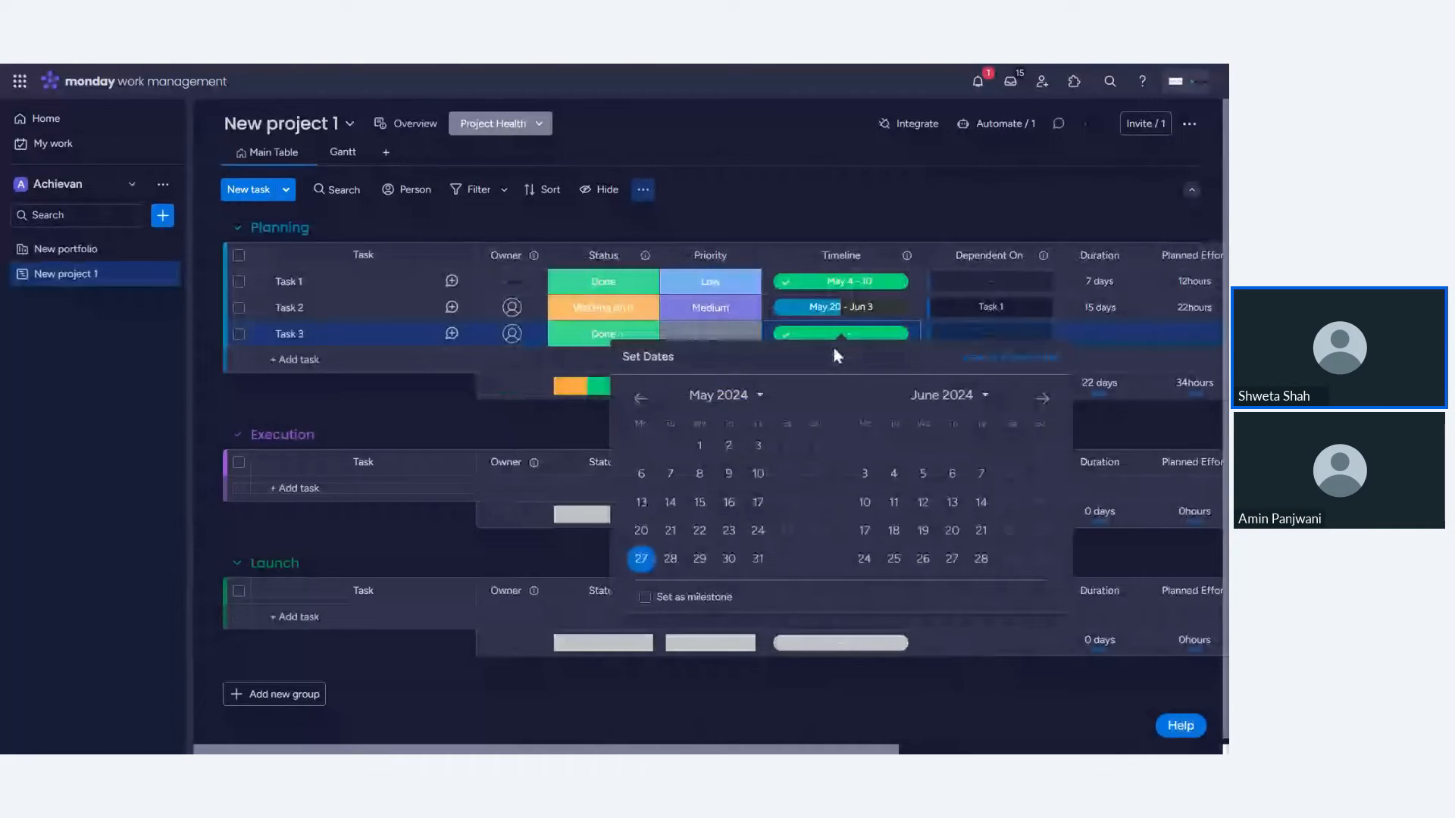
click(851, 558)
click(990, 559)
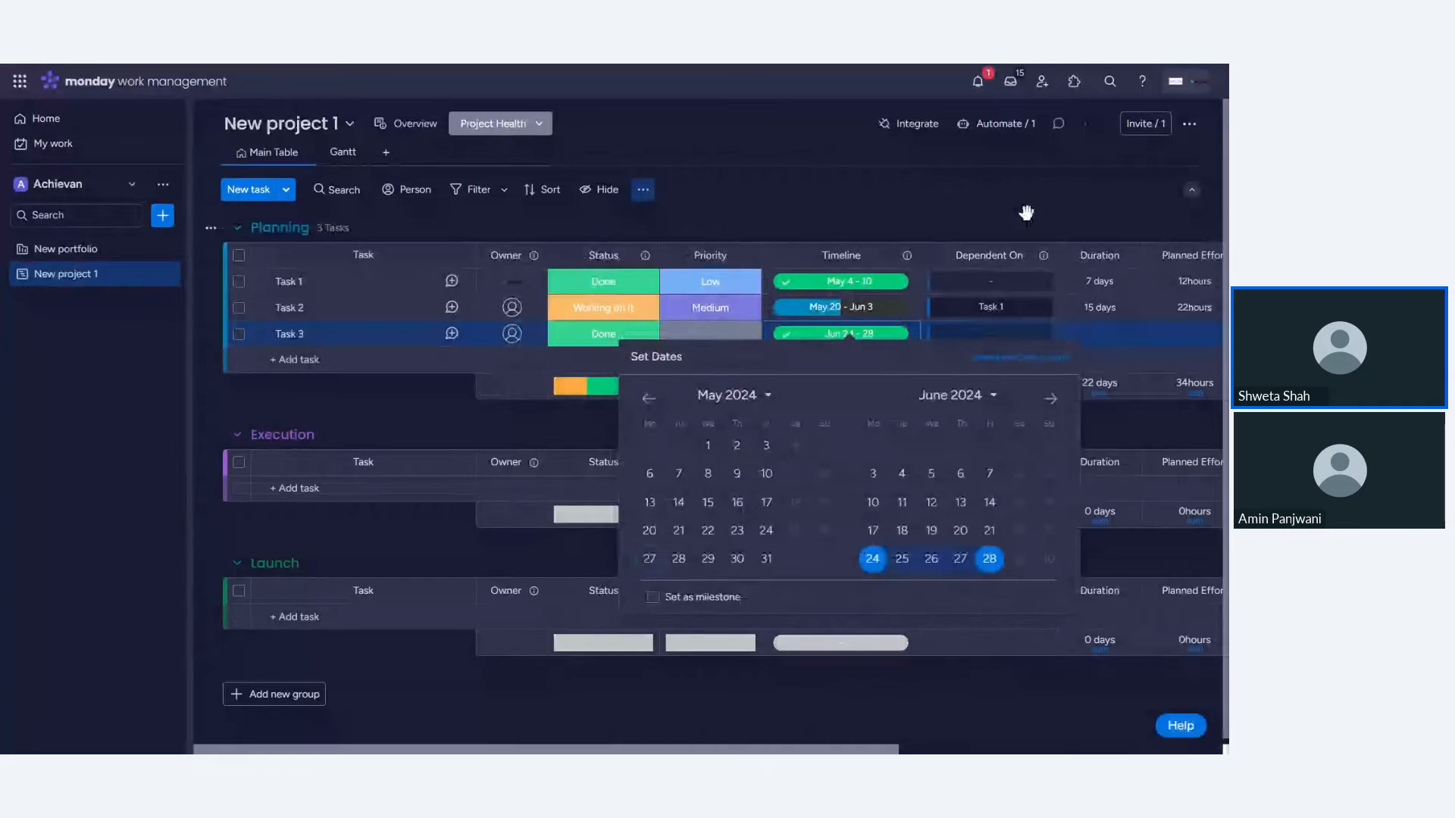
- Return to the portfolio and examine the project's actual timeline and progress columns
click(99, 251)
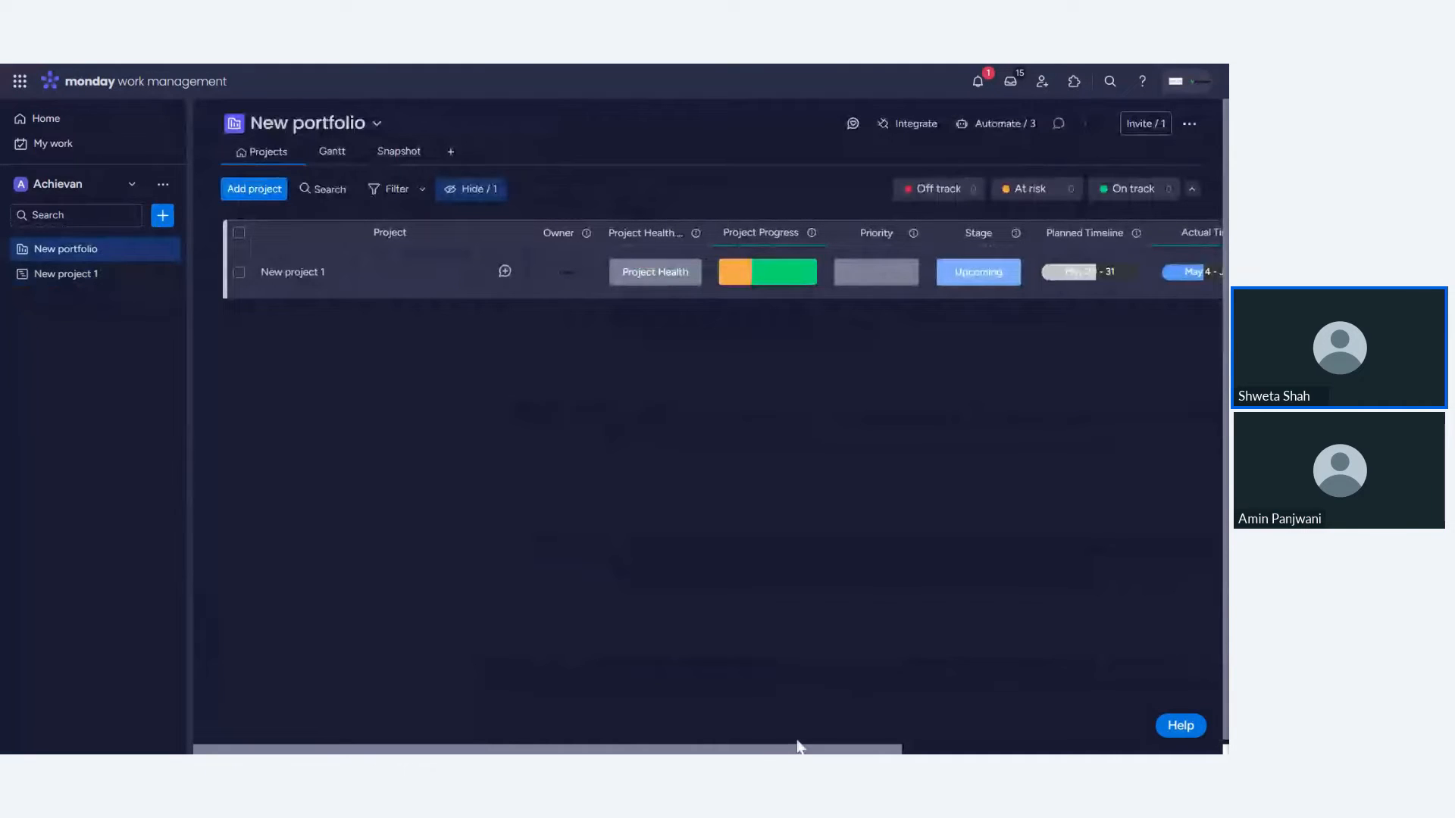
drag(800, 746, 1022, 746)
click(944, 232)
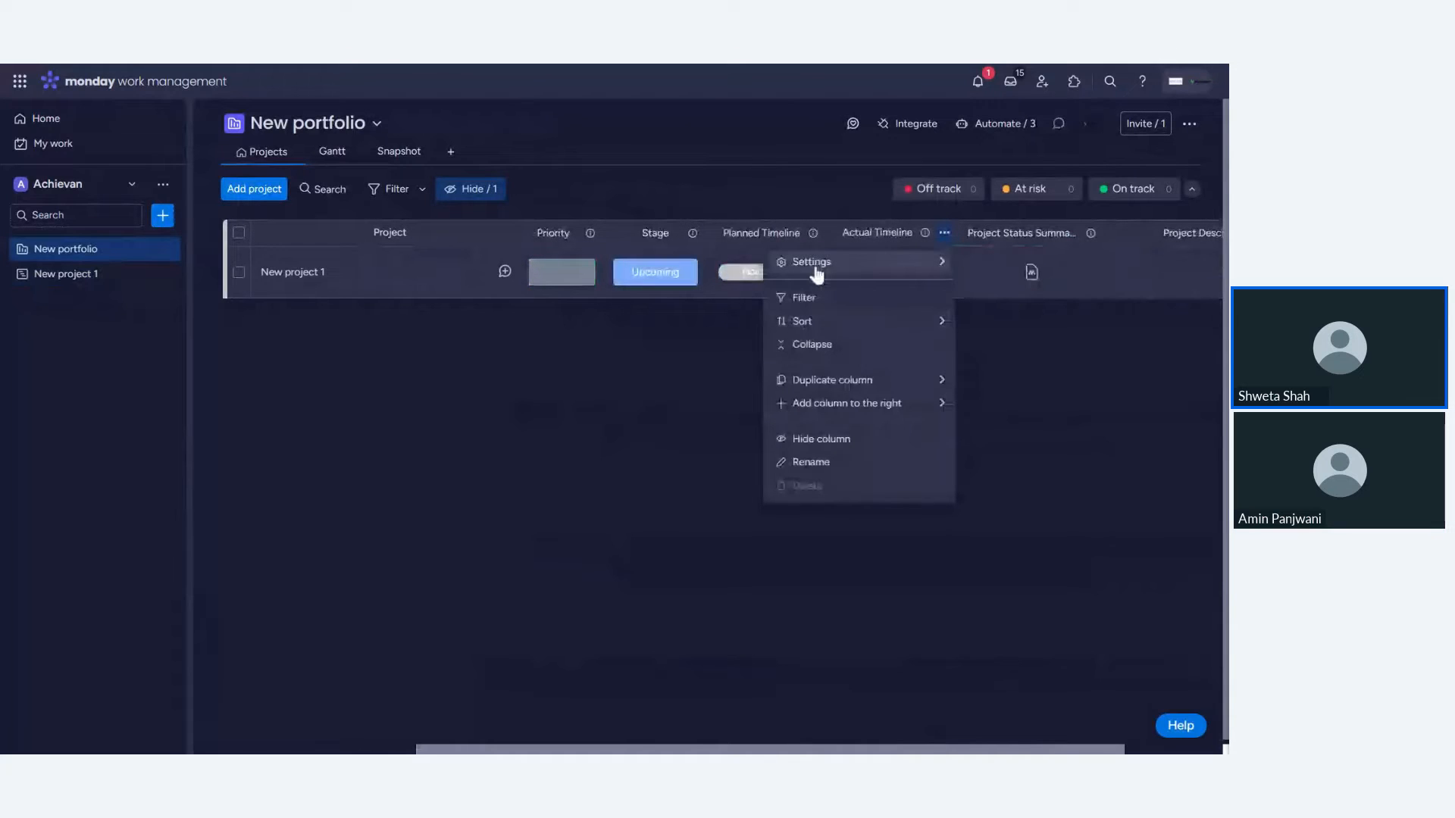
mouse_move(817, 272)
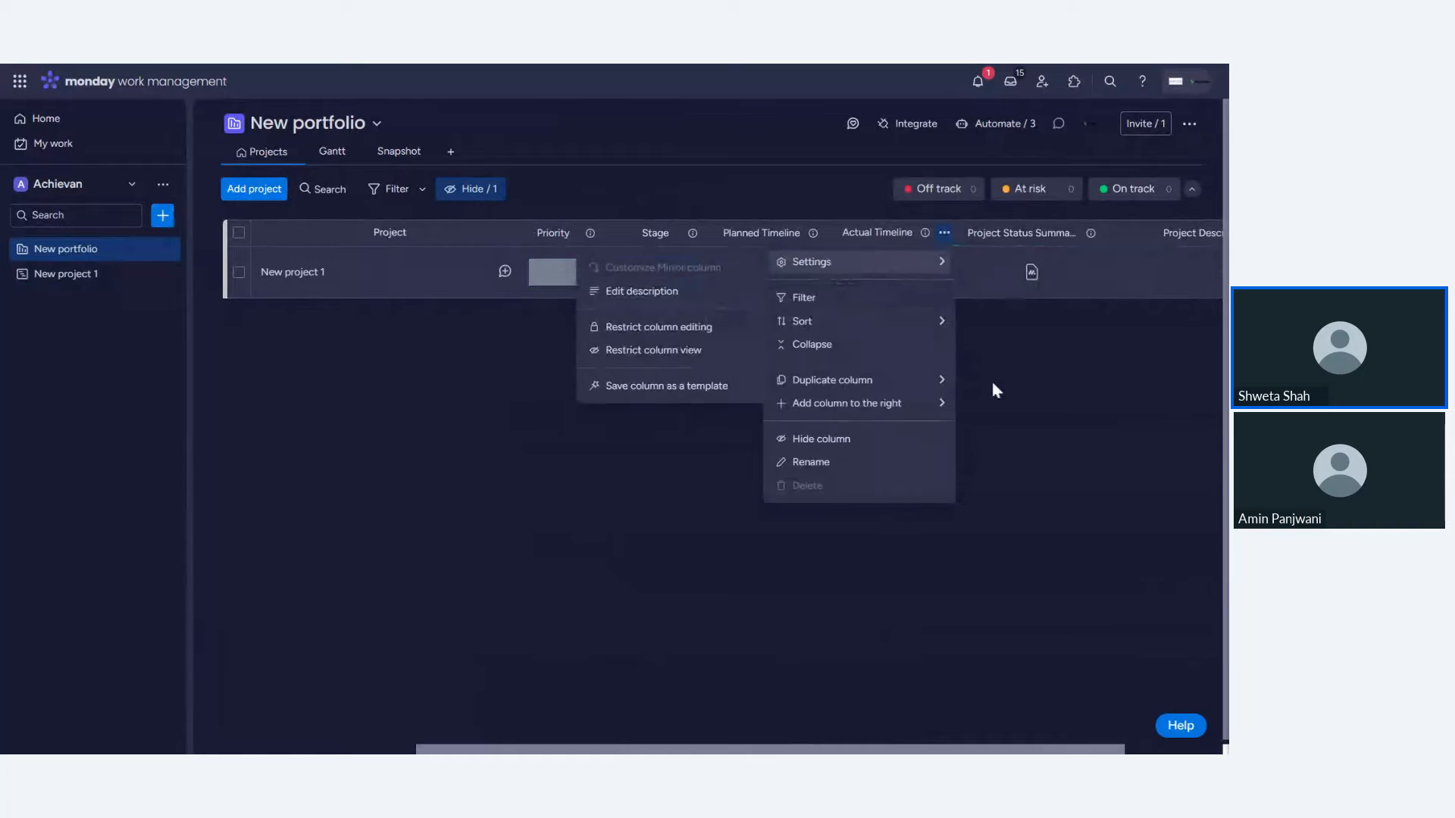
click(1036, 748)
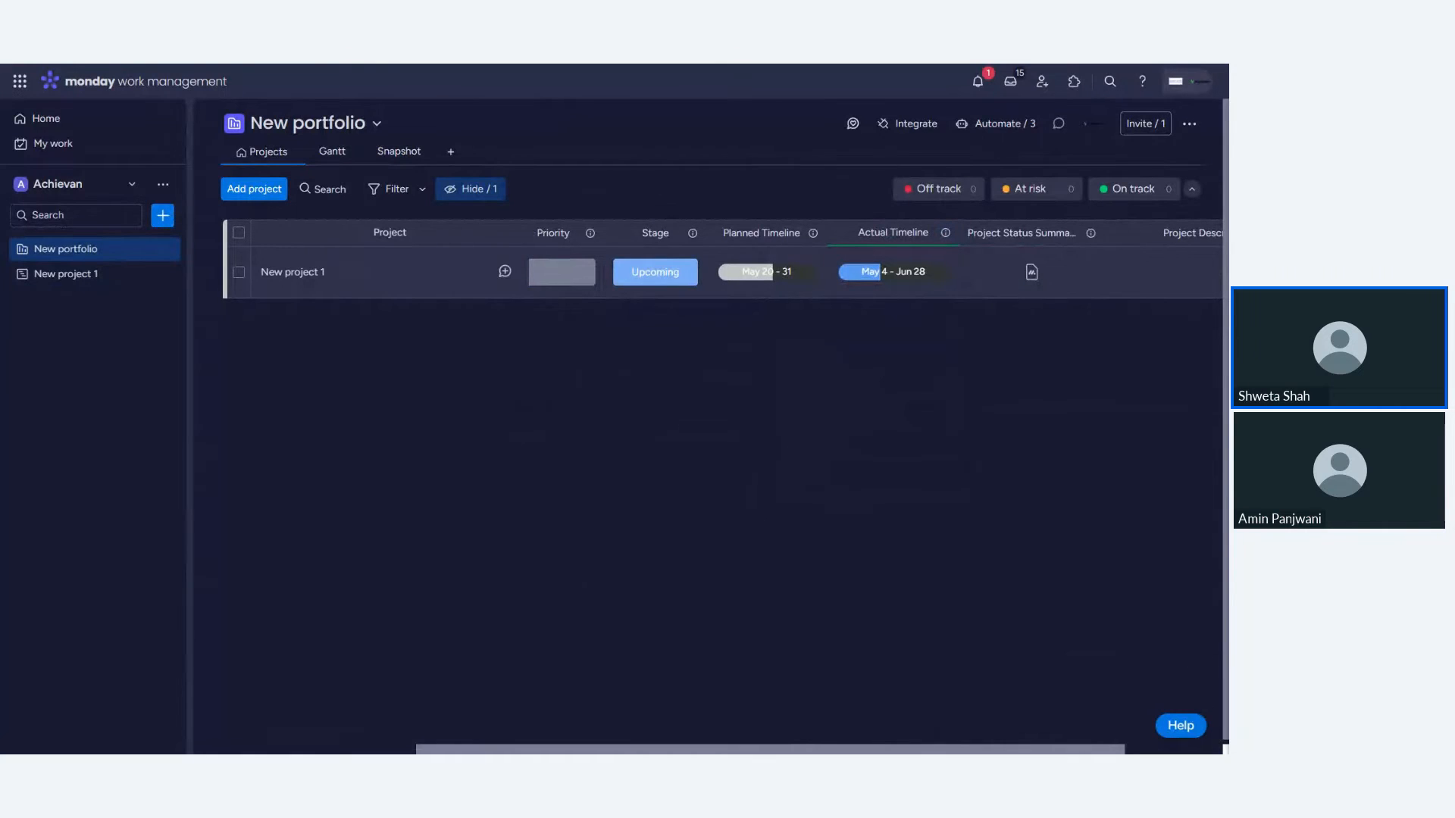
scroll(515, 731, left, 5)
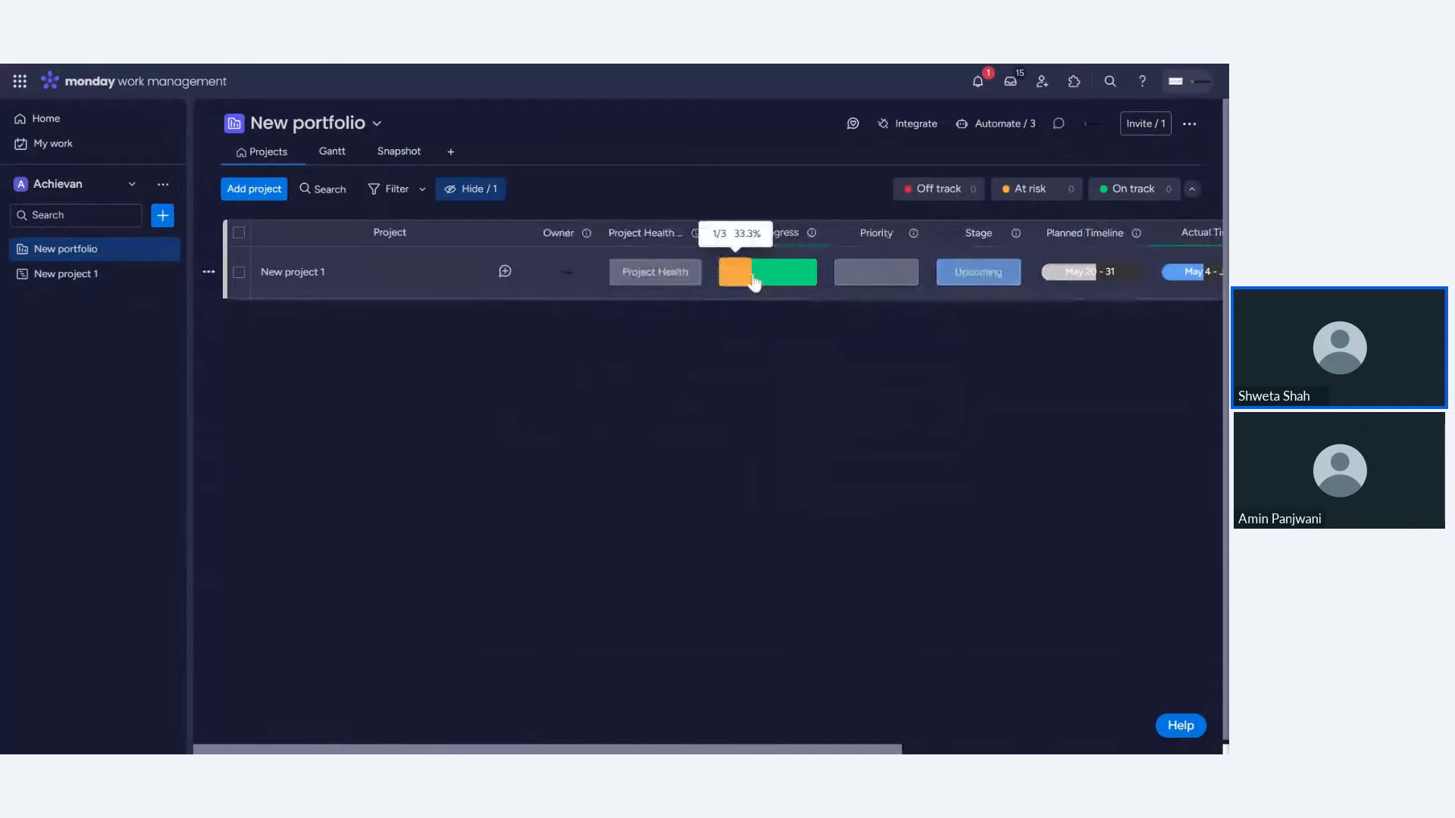
mouse_move(747, 285)
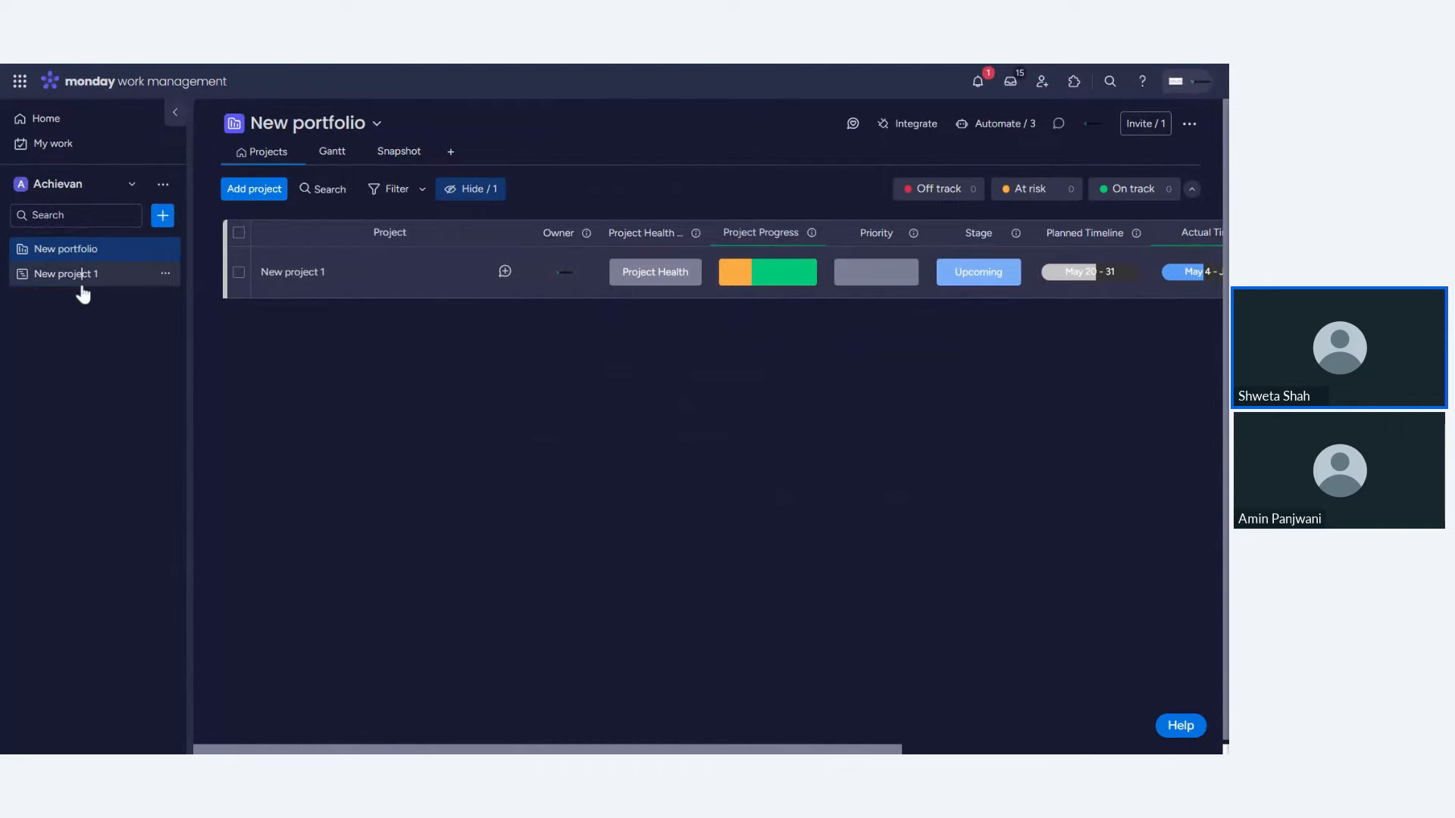
- Open the project board and set Task 2's status to Done
click(82, 287)
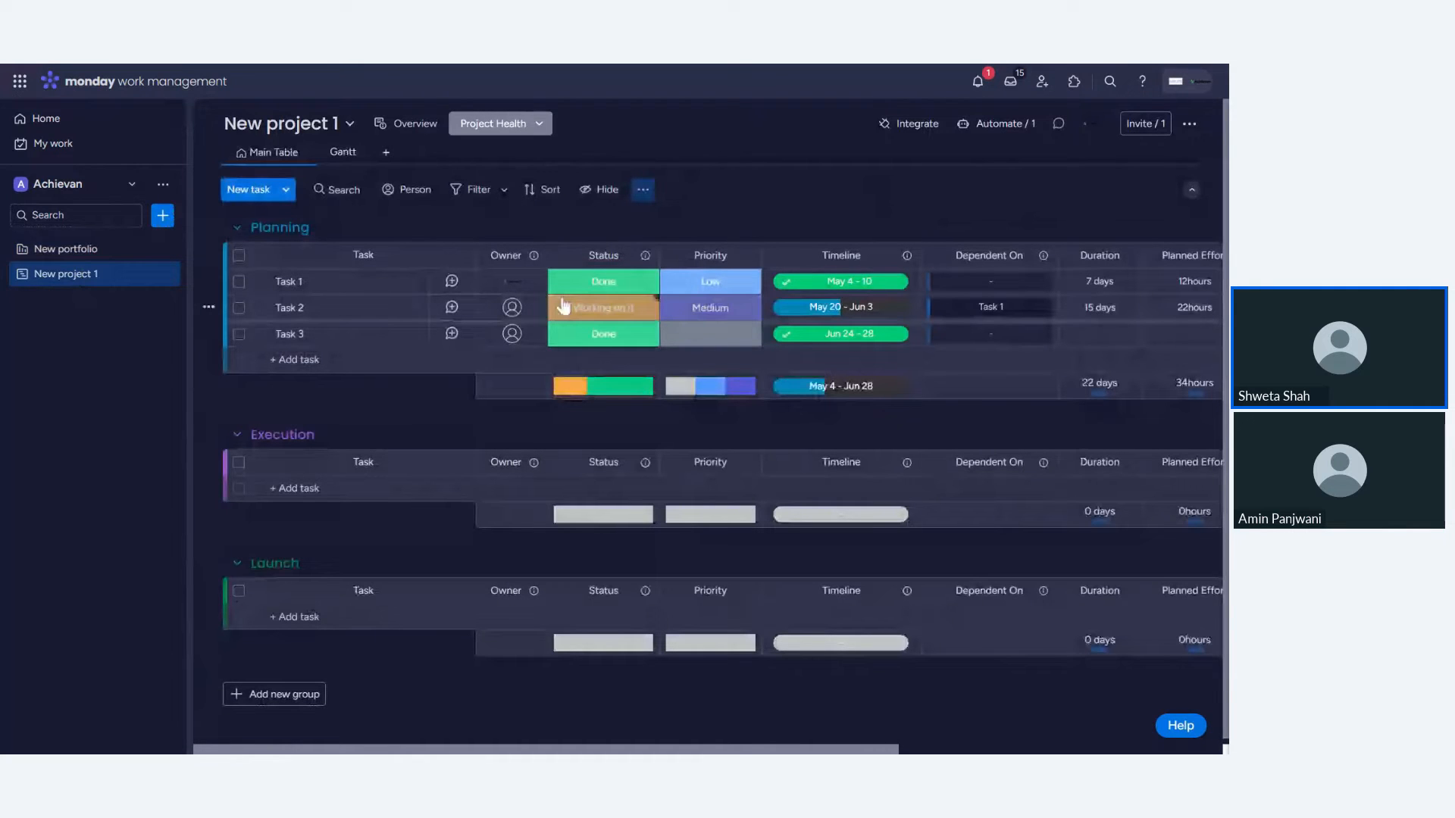
click(606, 308)
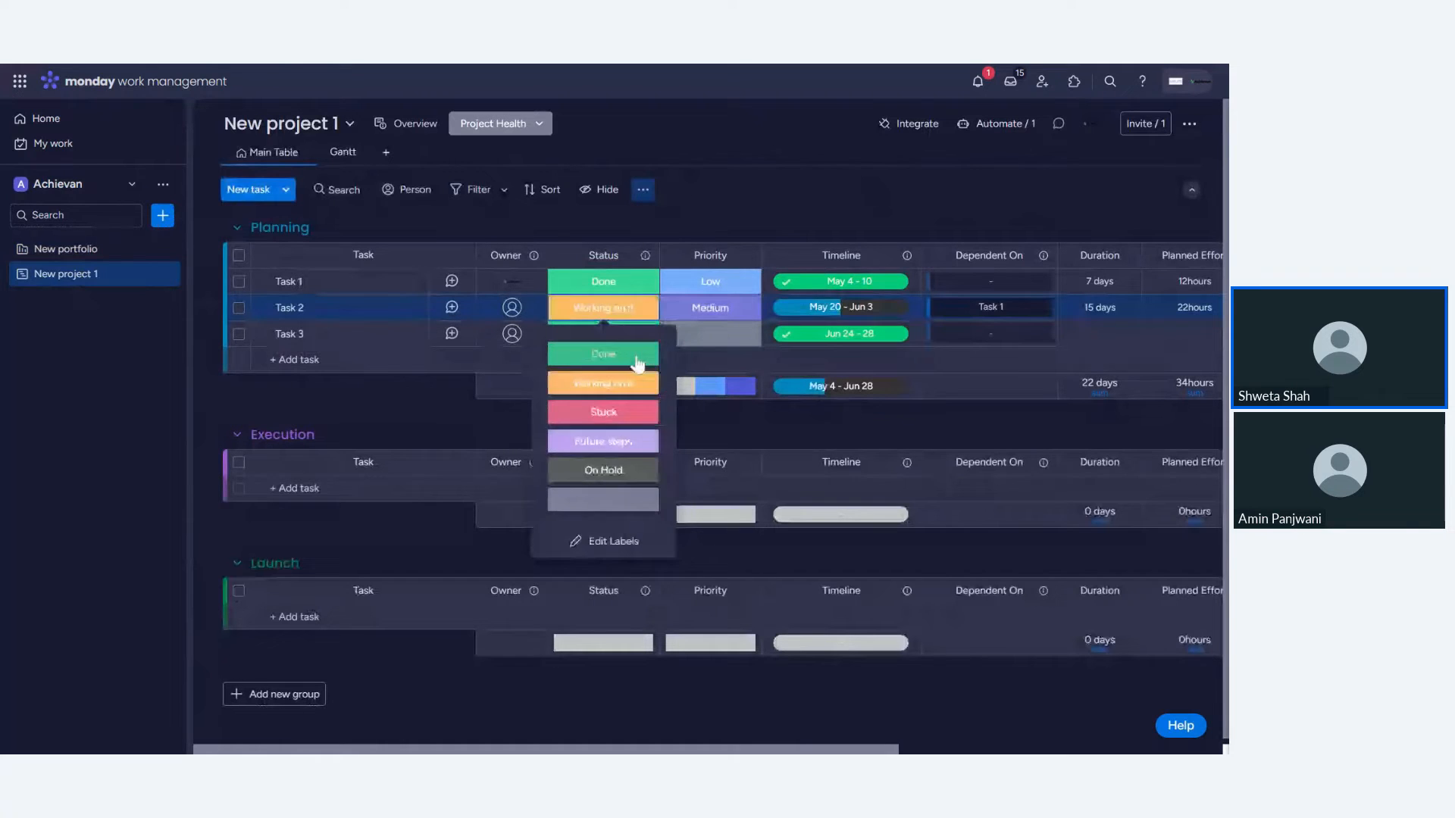
click(639, 357)
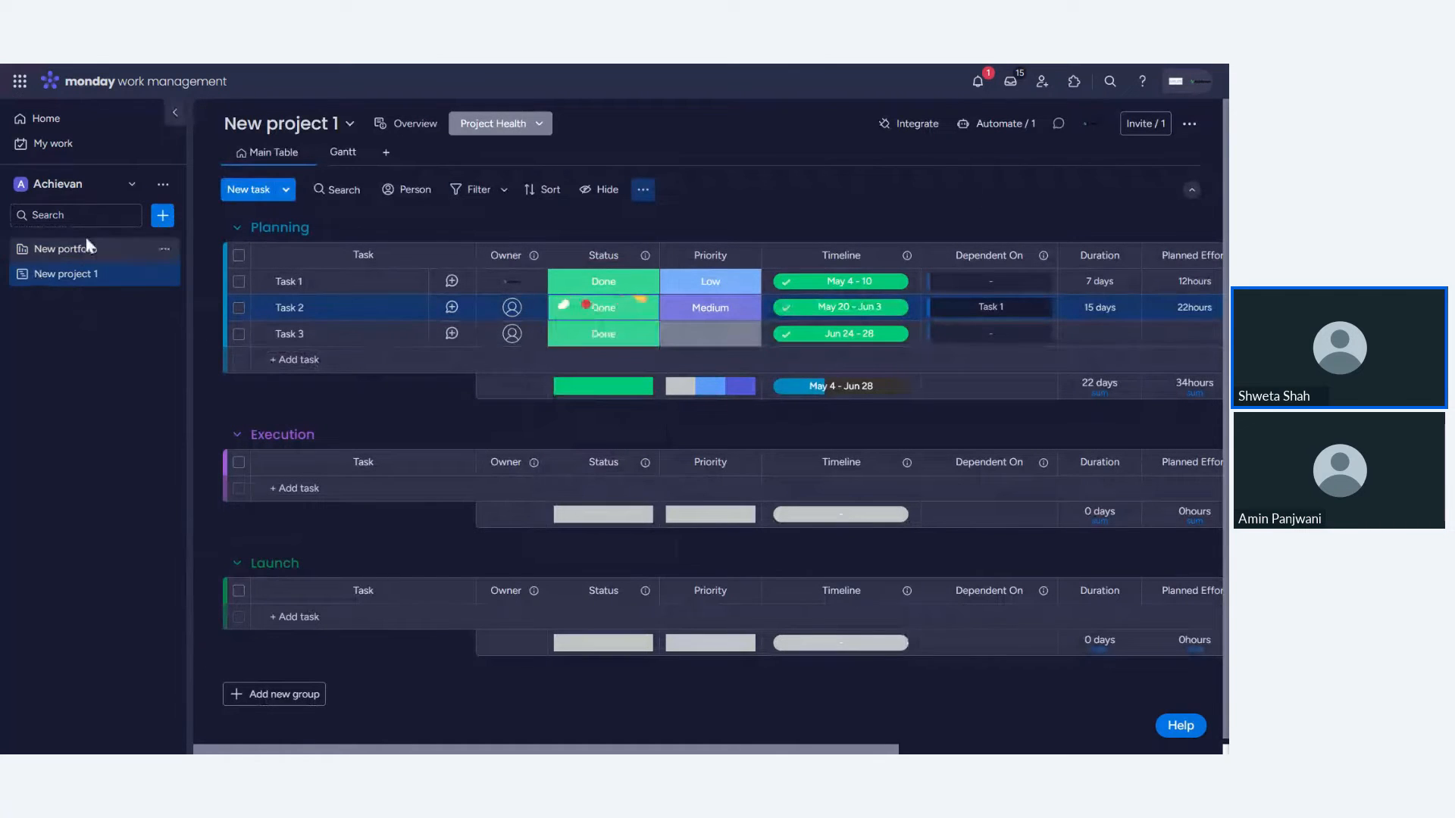
- Check the project's progress in the portfolio, switching between the portfolio and the project board
click(93, 256)
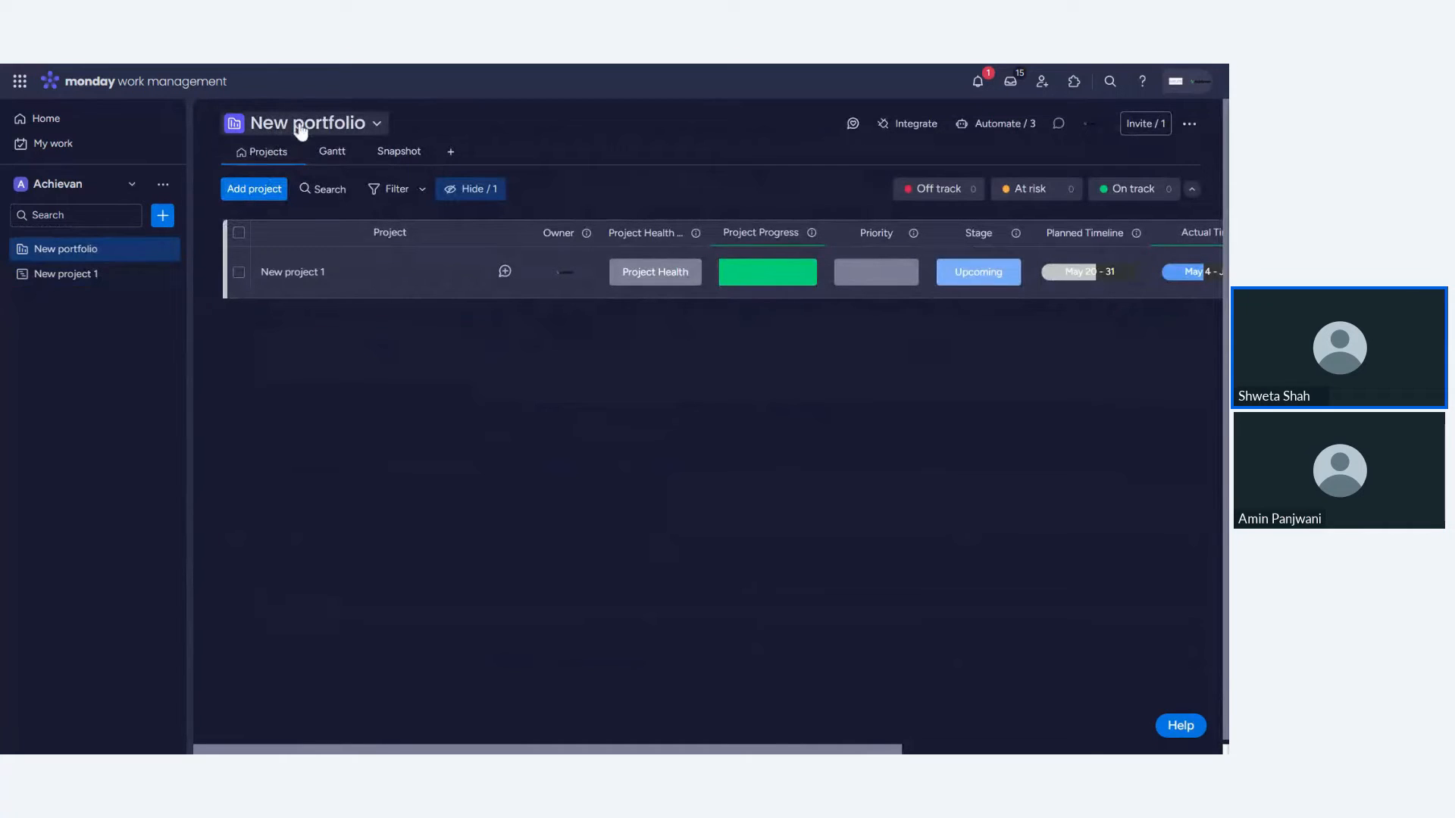
click(323, 278)
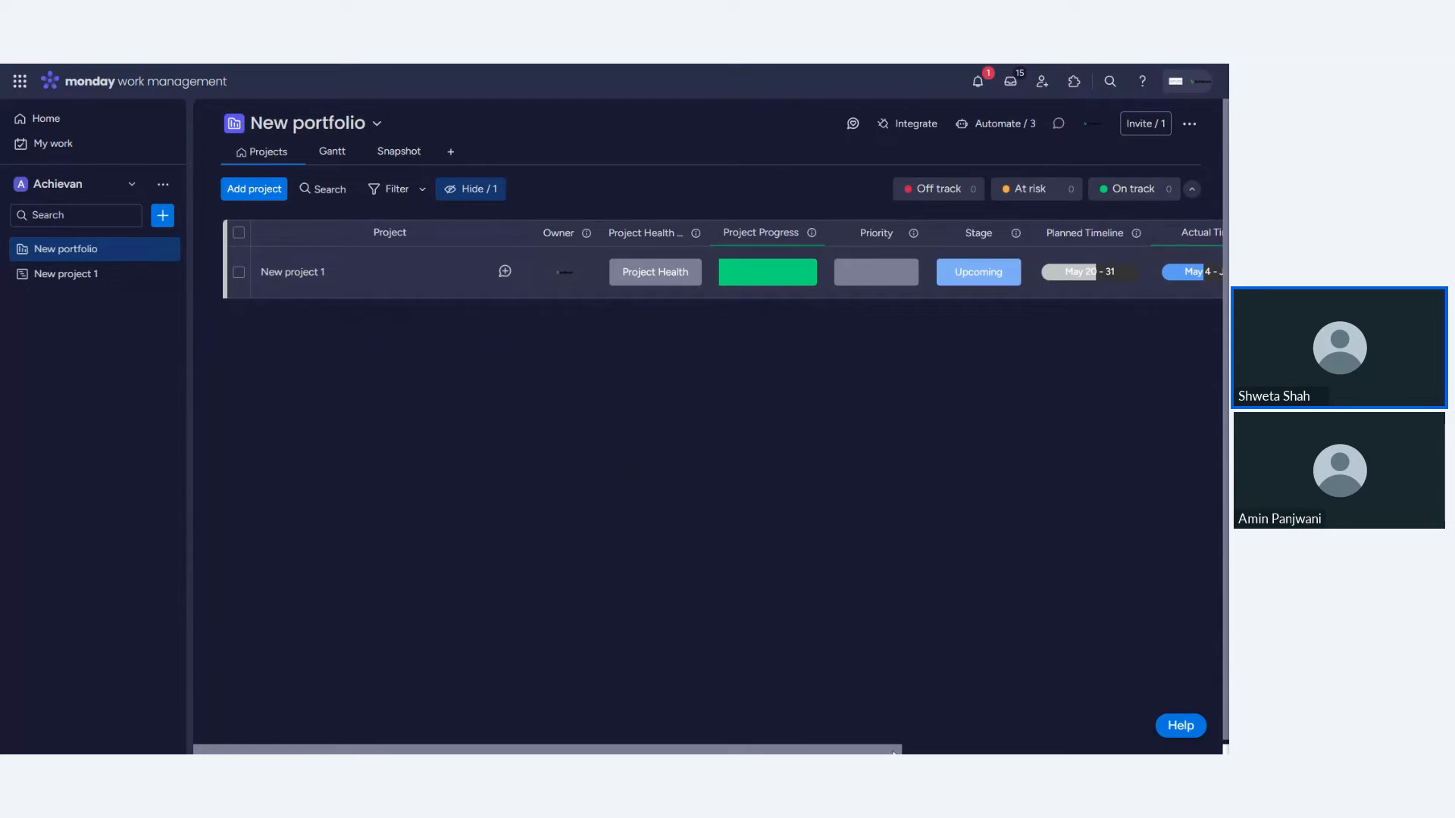
drag(895, 752, 693, 735)
mouse_move(793, 277)
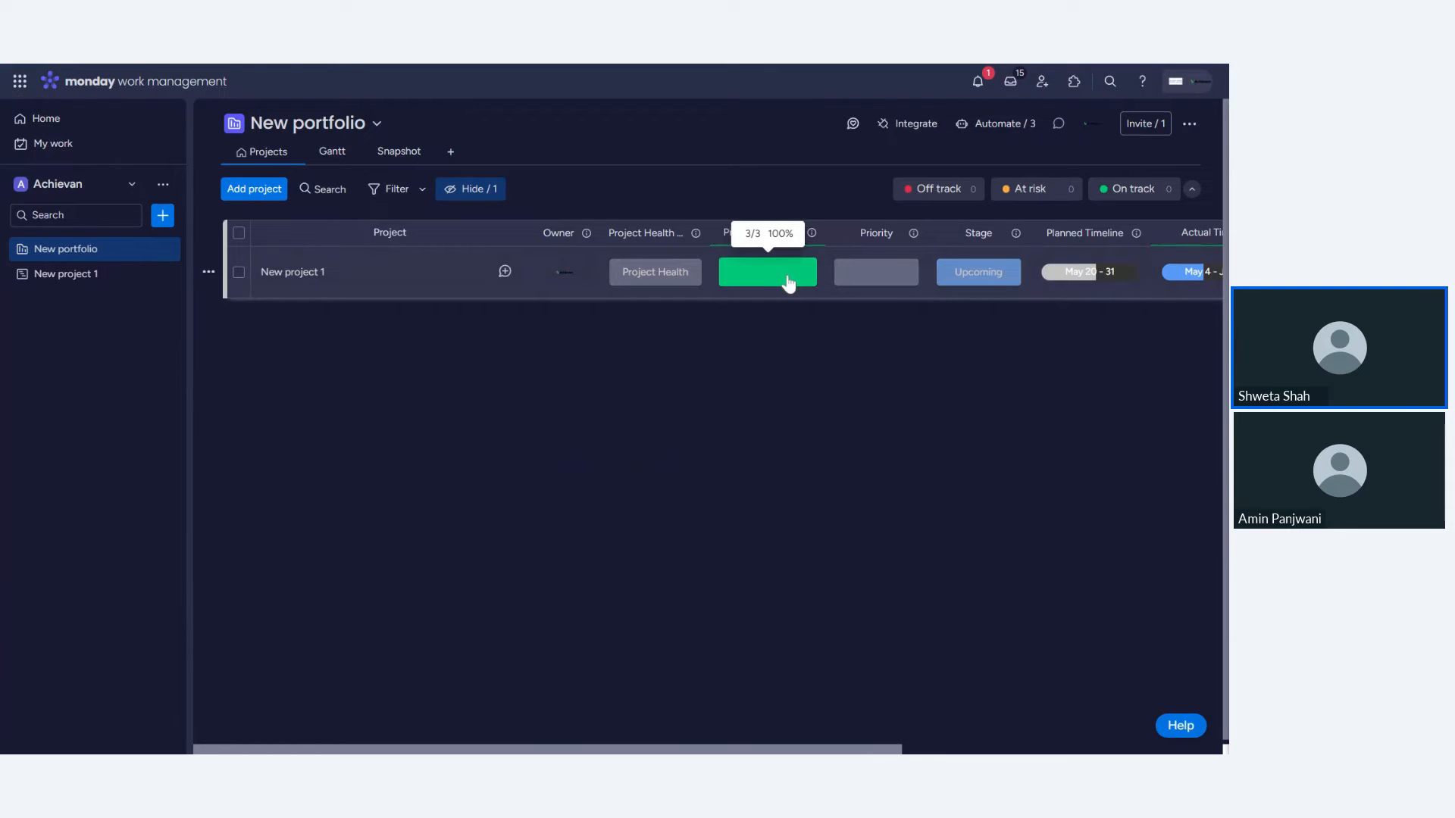
click(51, 277)
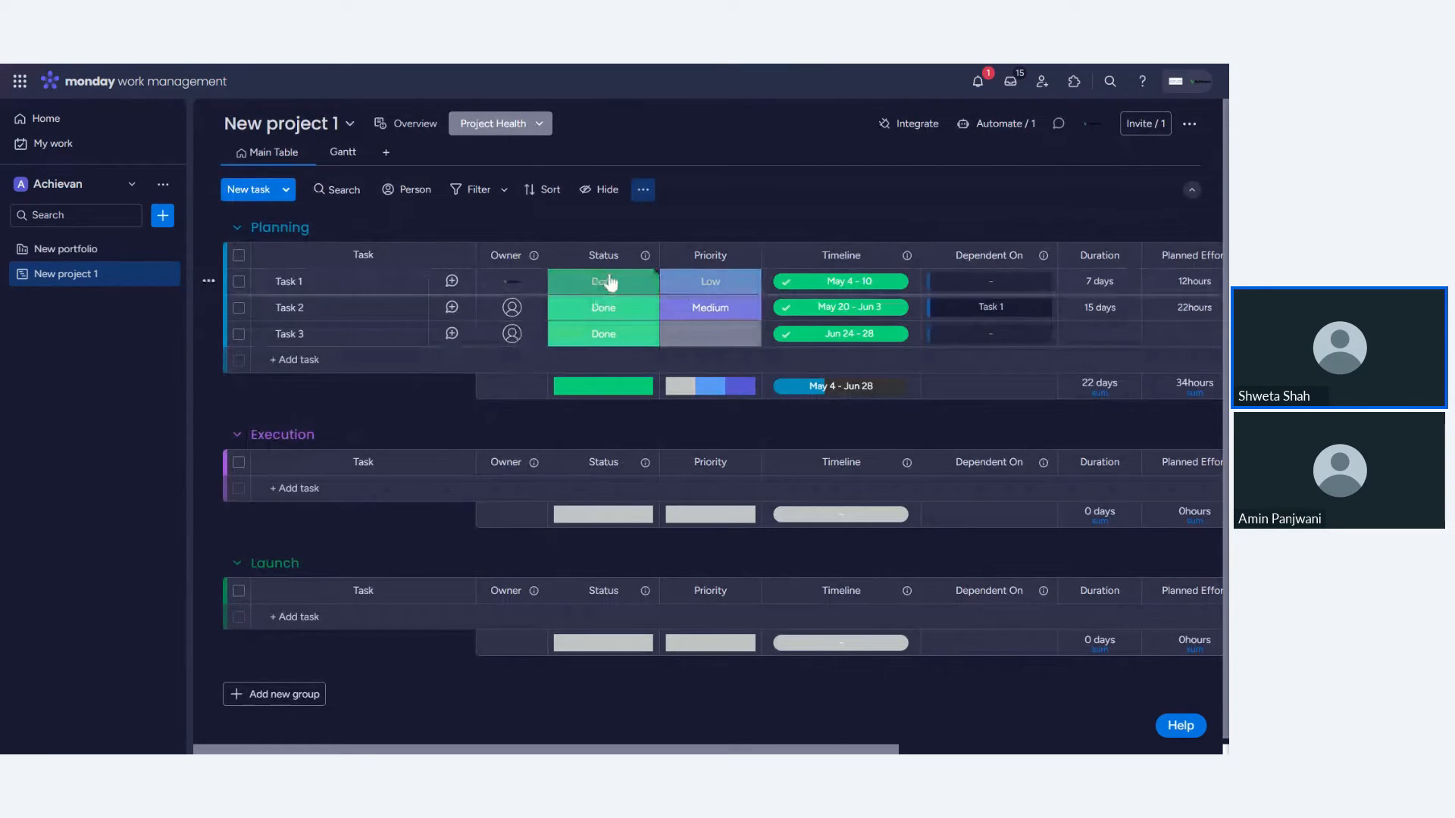
click(85, 252)
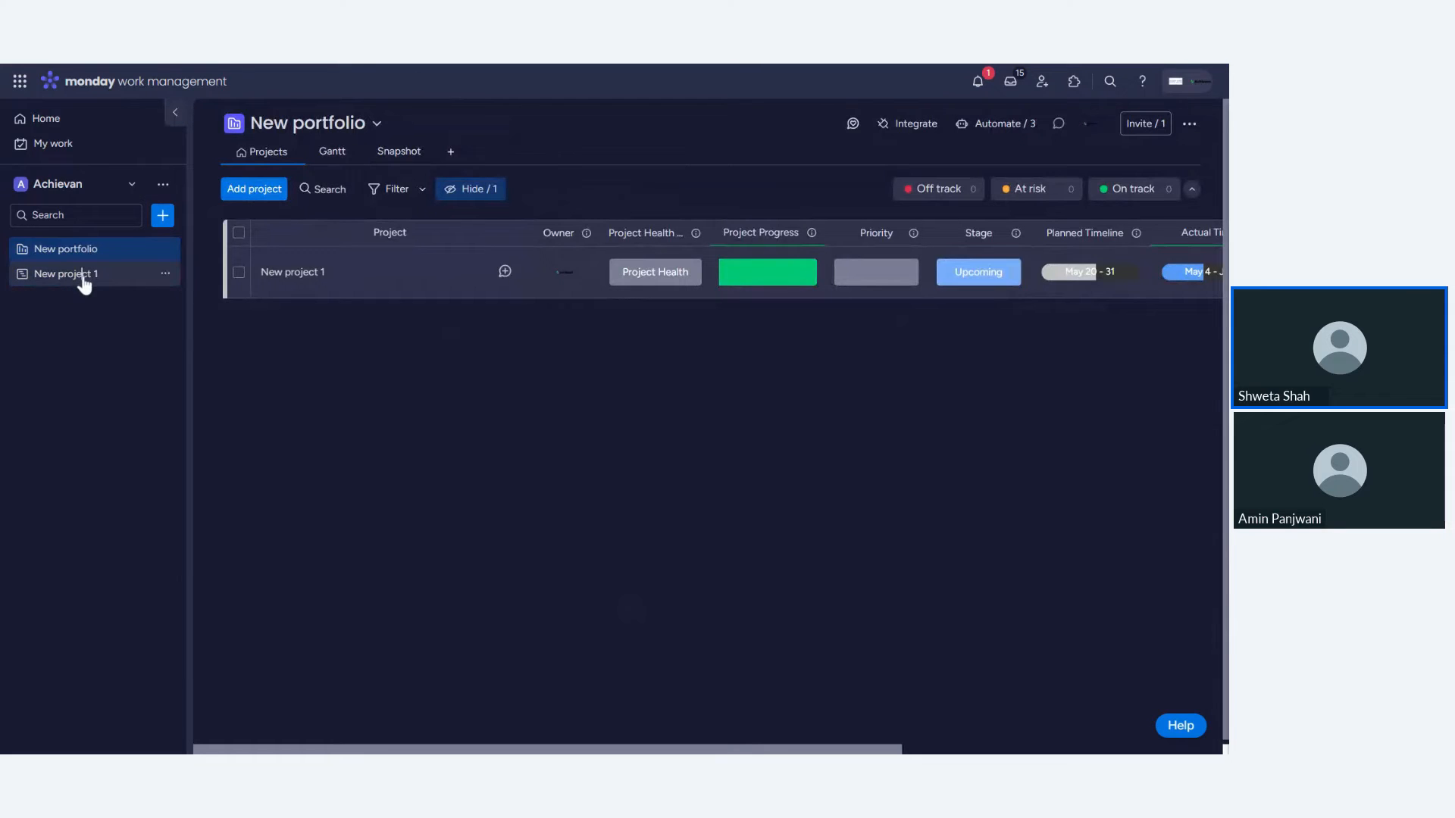
- Open the project board and set Task 2's status to Stuck
click(84, 283)
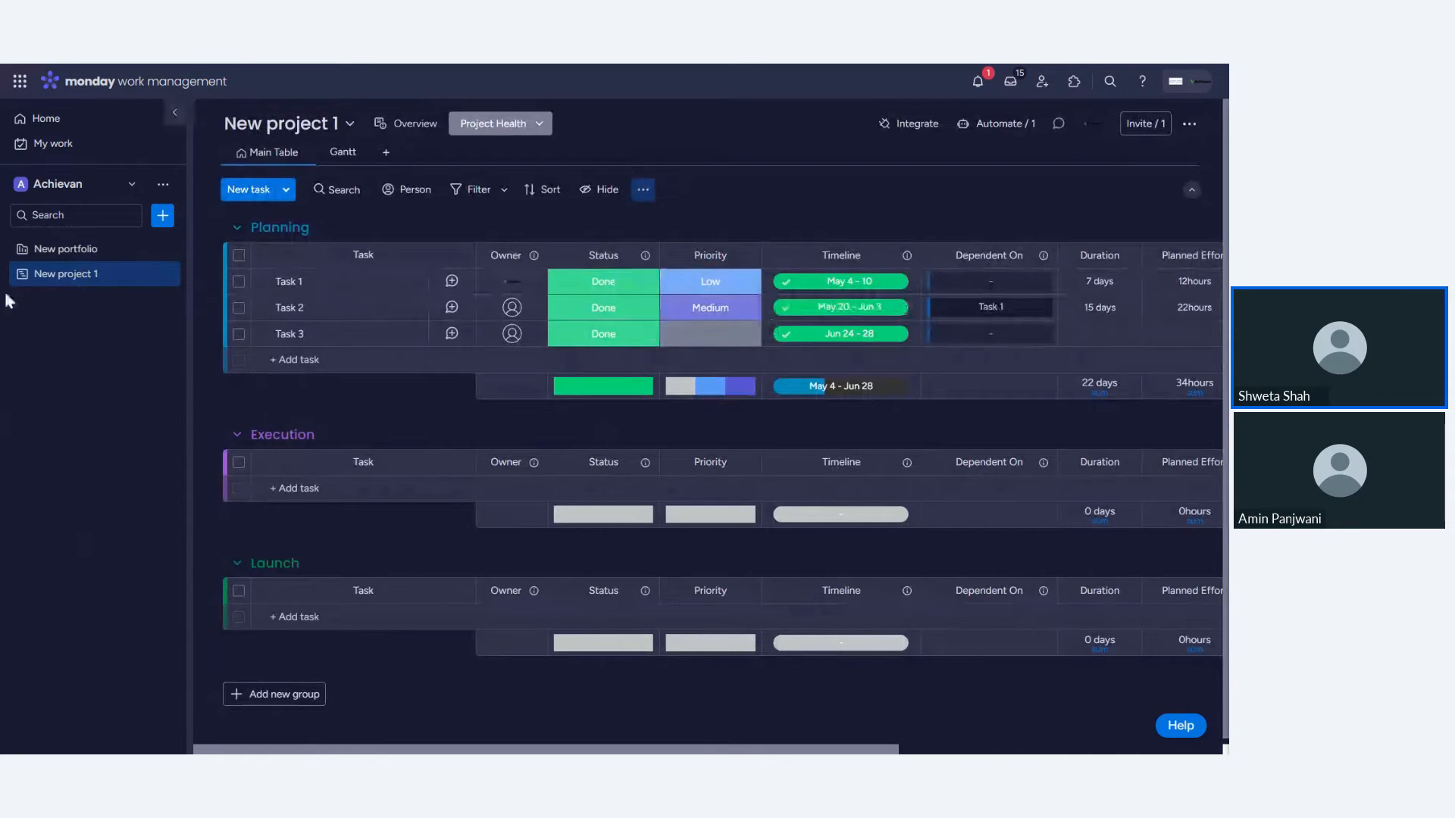
click(623, 310)
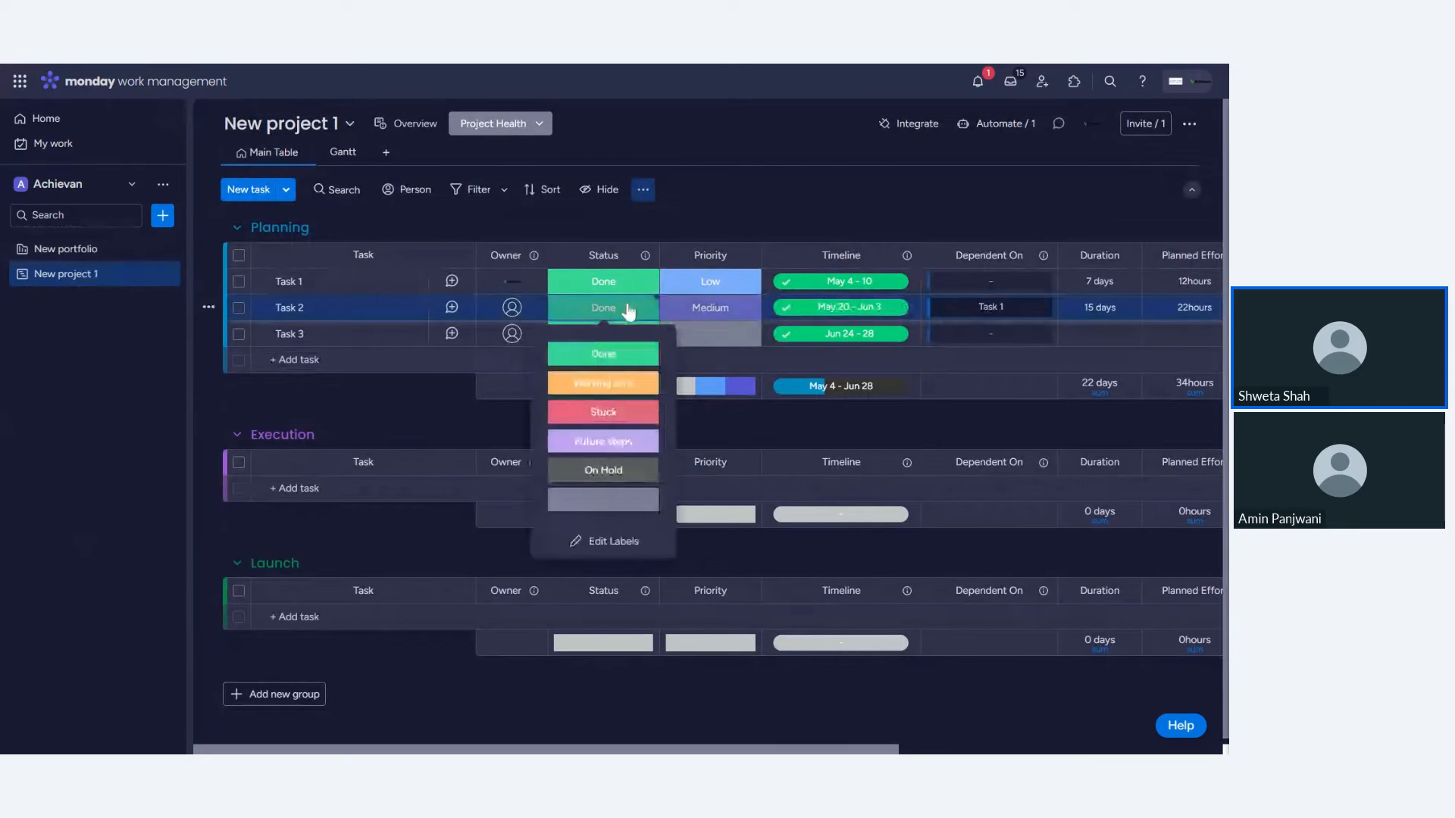
click(604, 413)
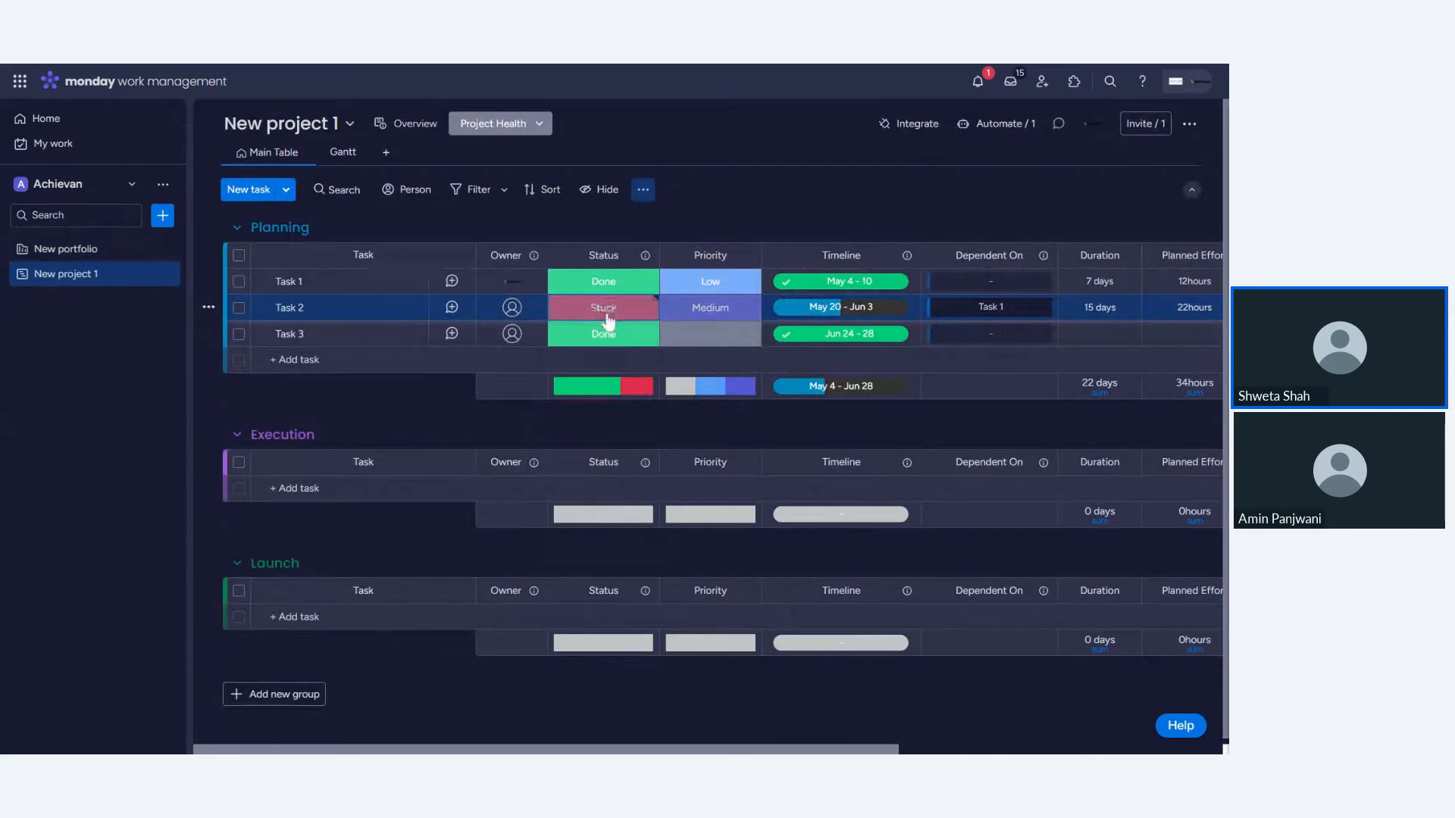
- Review the project's progress in the portfolio and return to the project board
click(88, 257)
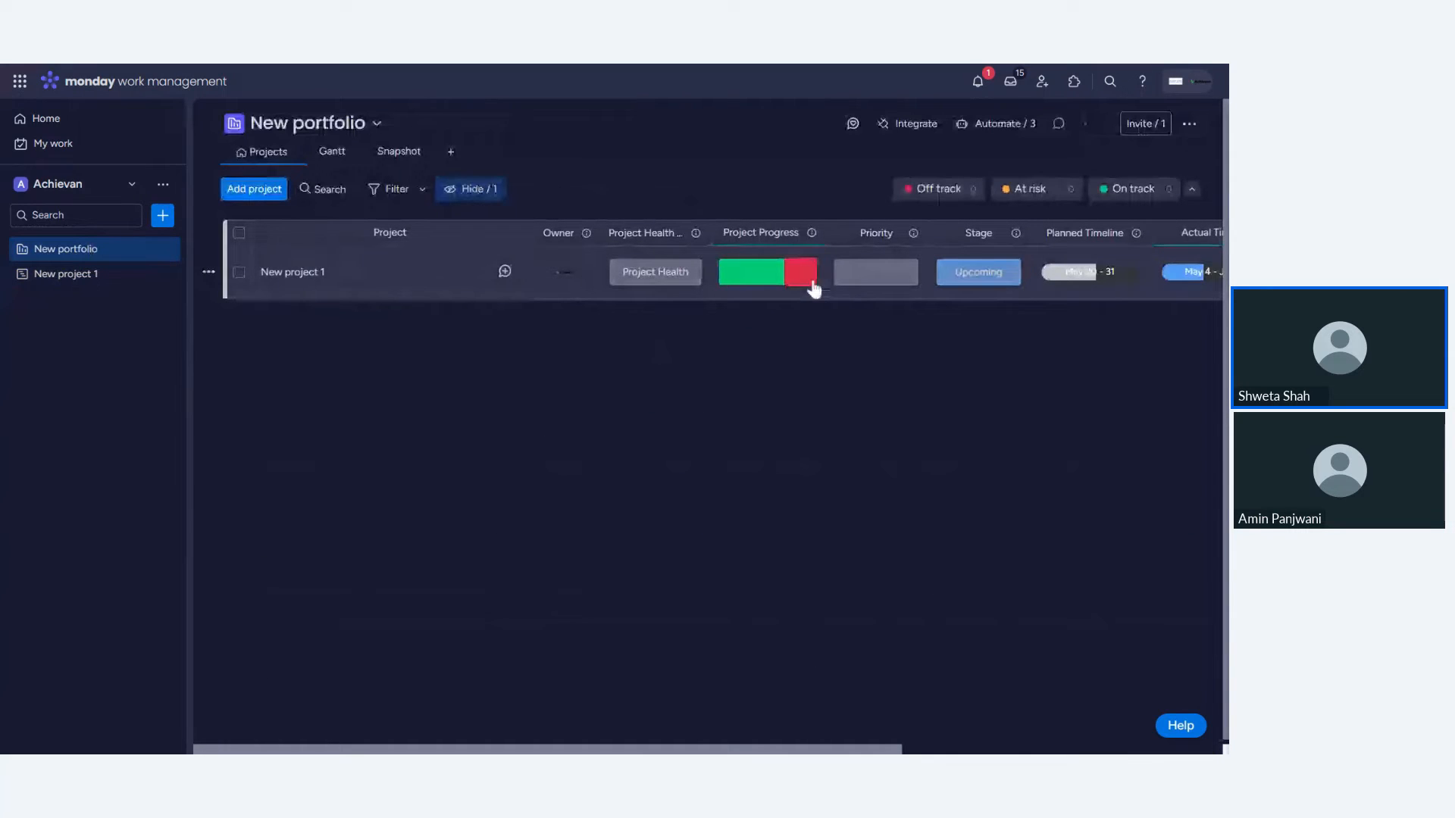
mouse_move(796, 281)
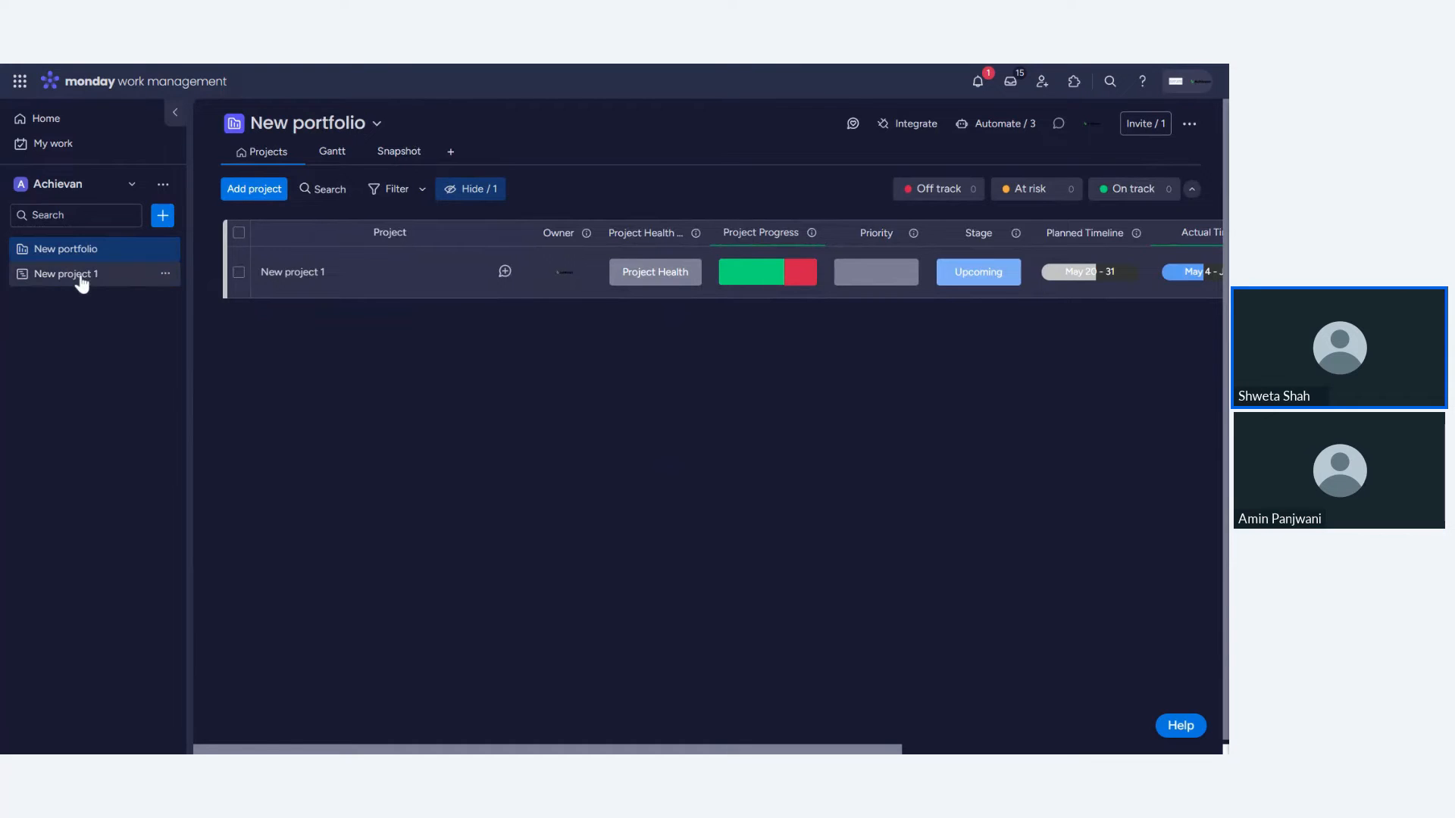
click(82, 282)
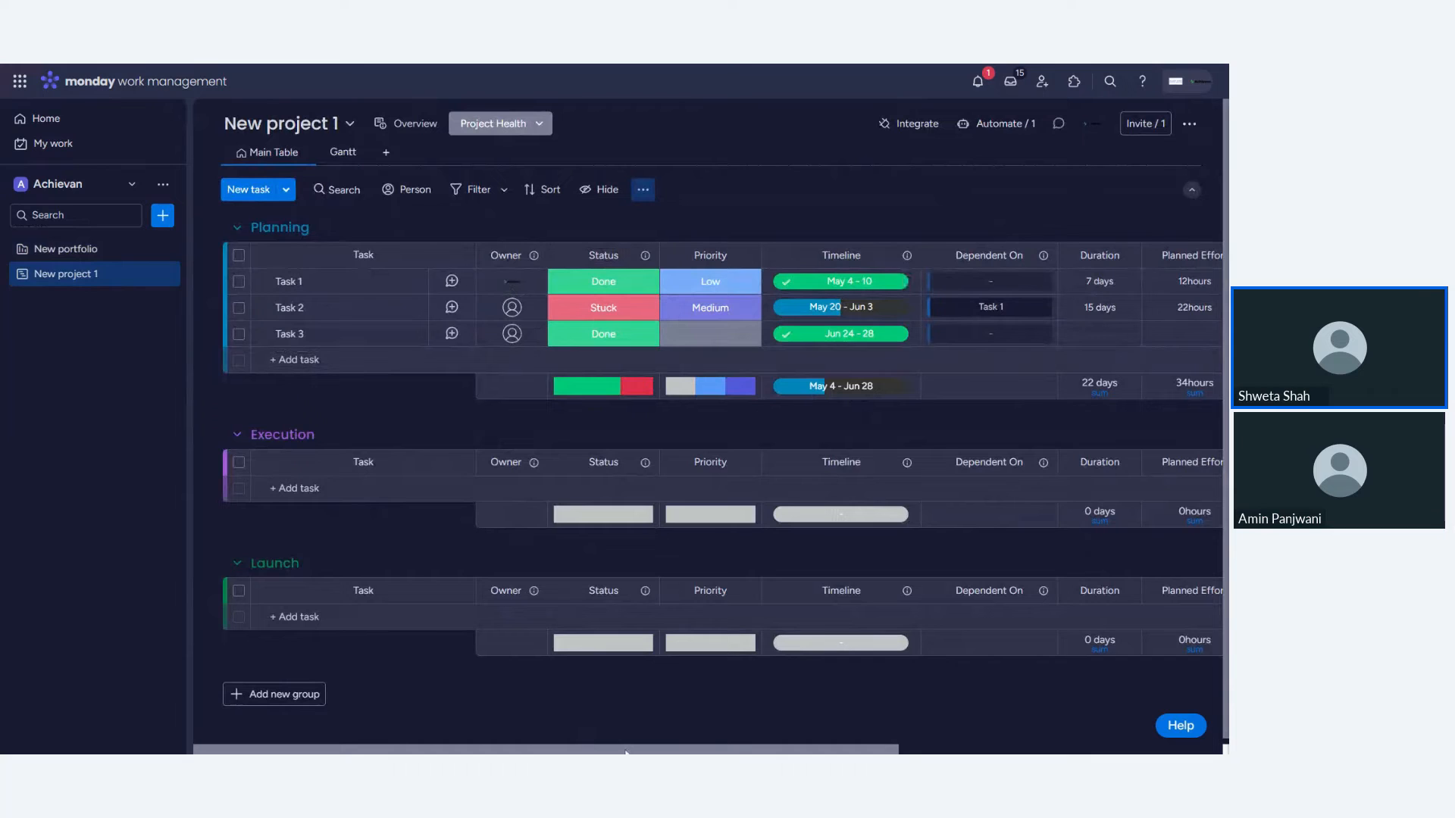
- Set the project's health to On track and skip the note
click(492, 132)
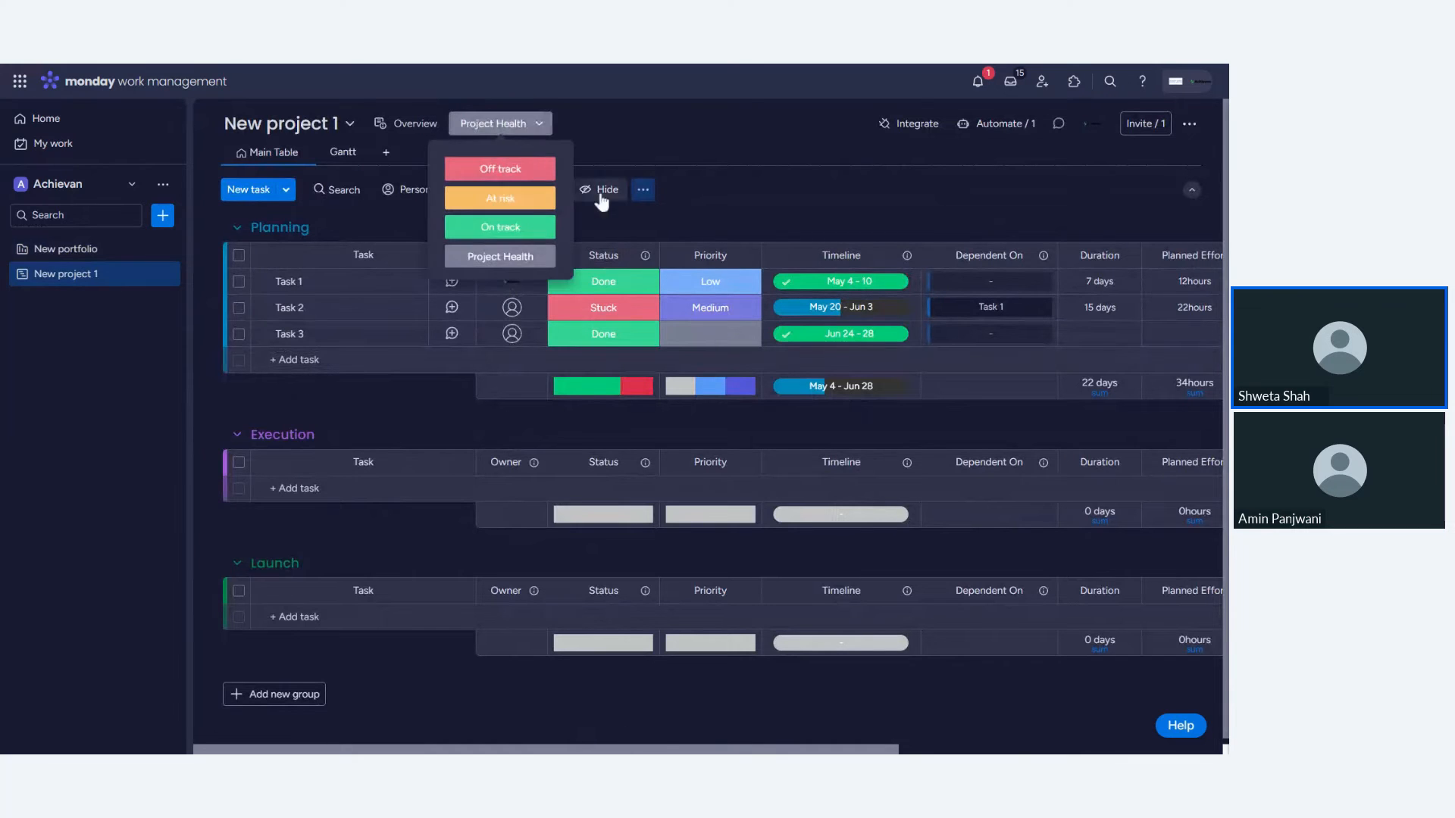
click(511, 238)
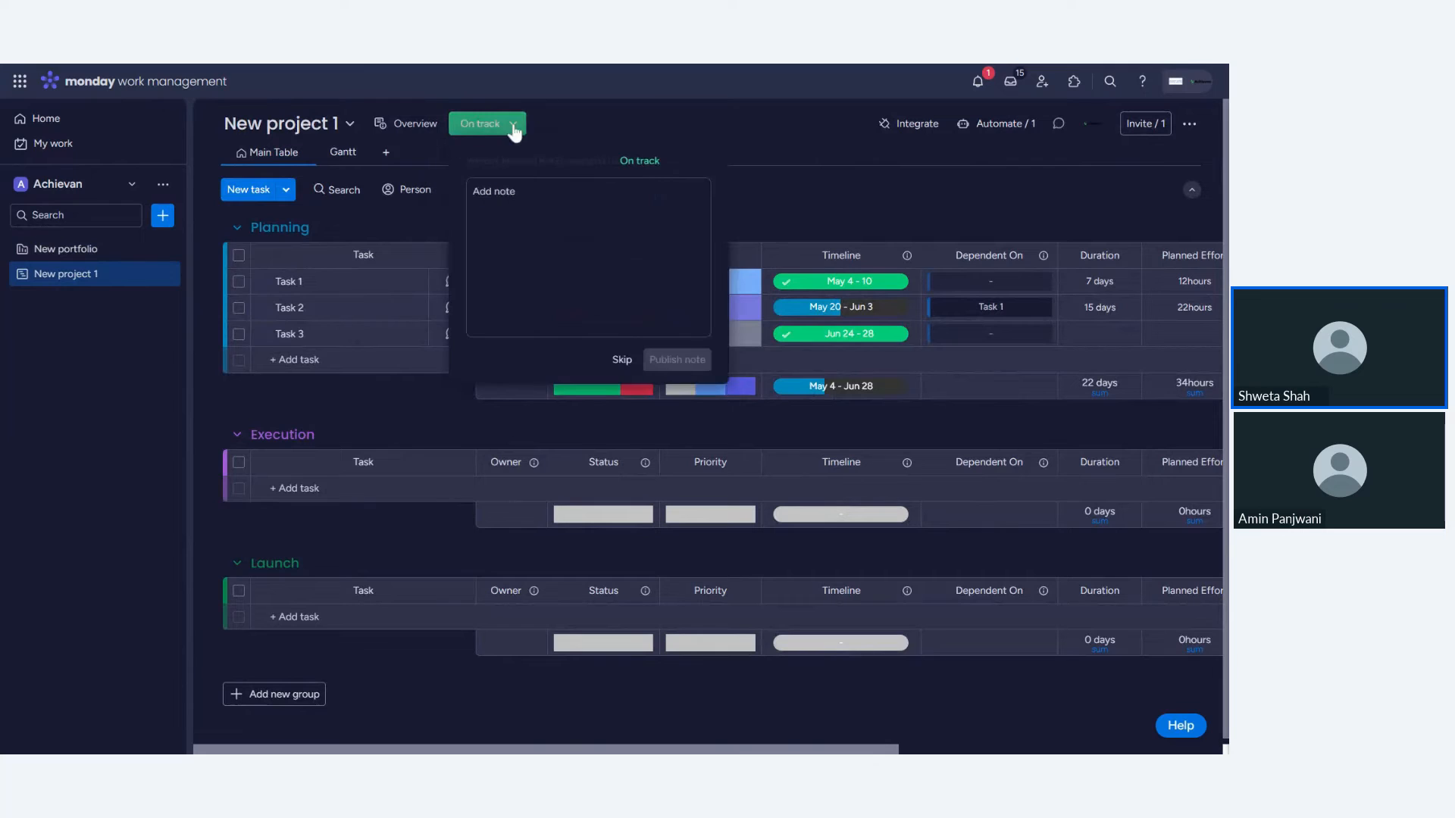
click(633, 106)
- Change the project's health to At risk
click(493, 126)
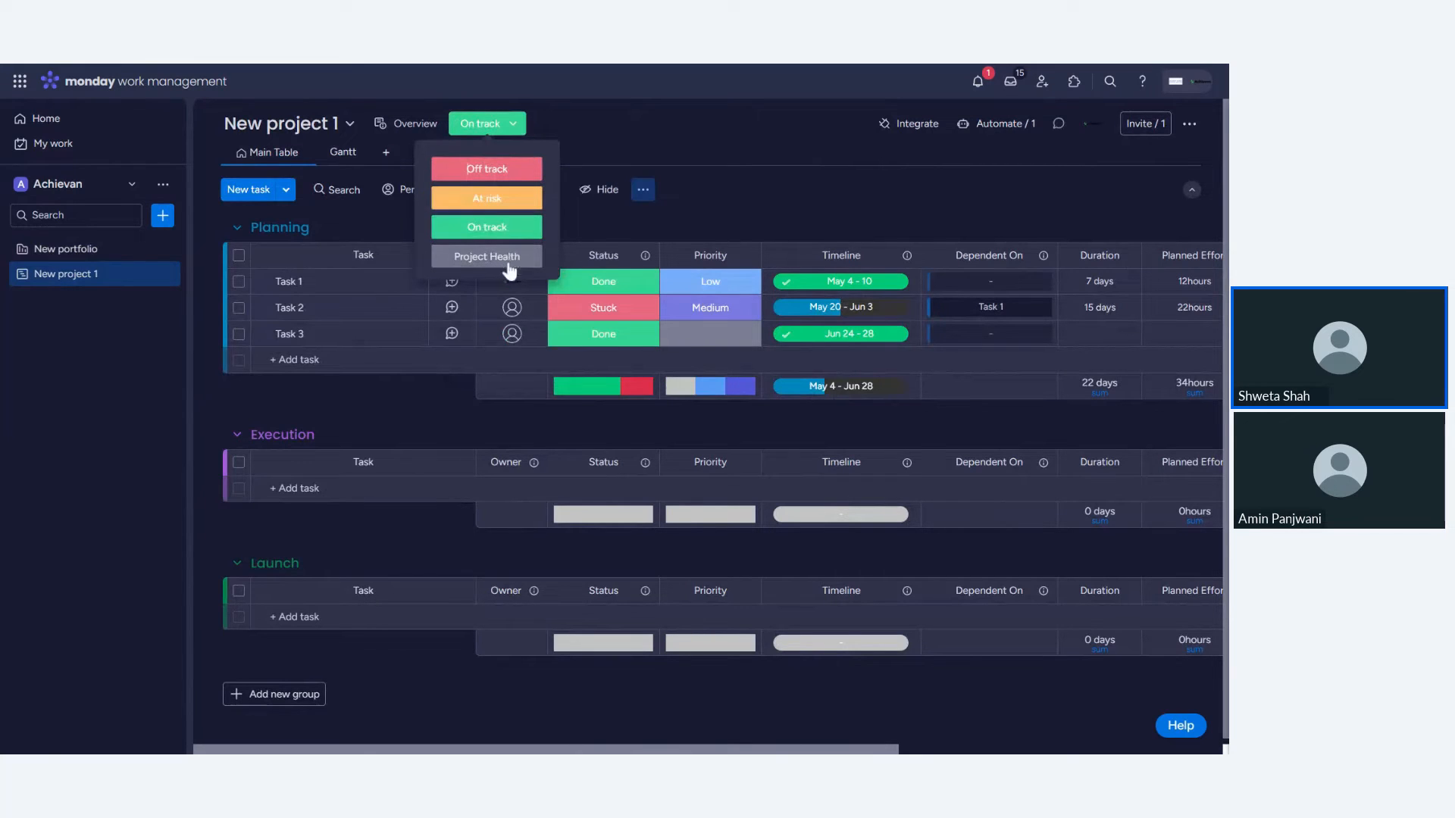
click(514, 200)
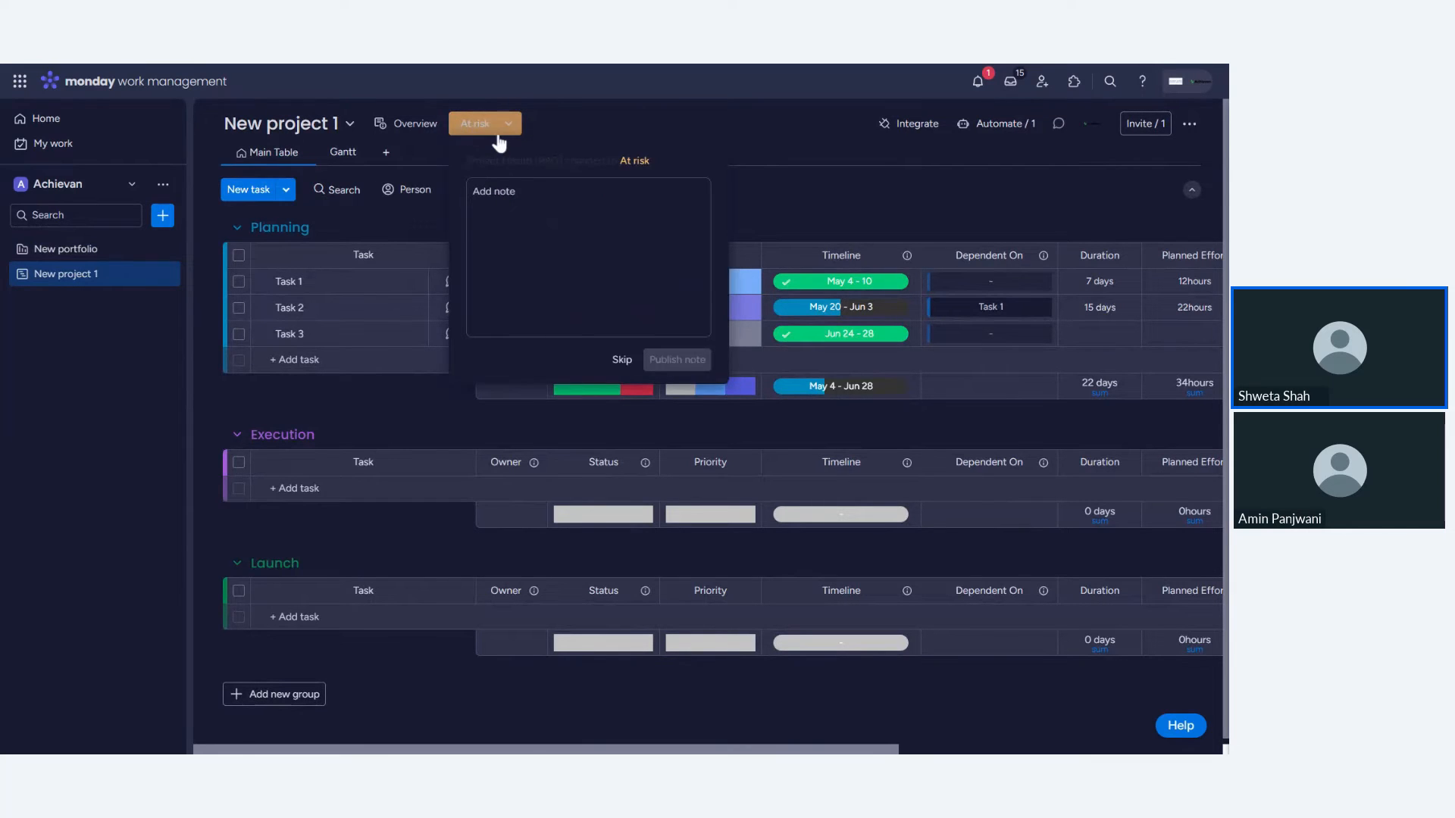
- Check the project's health in the portfolio and return to the project board
click(47, 252)
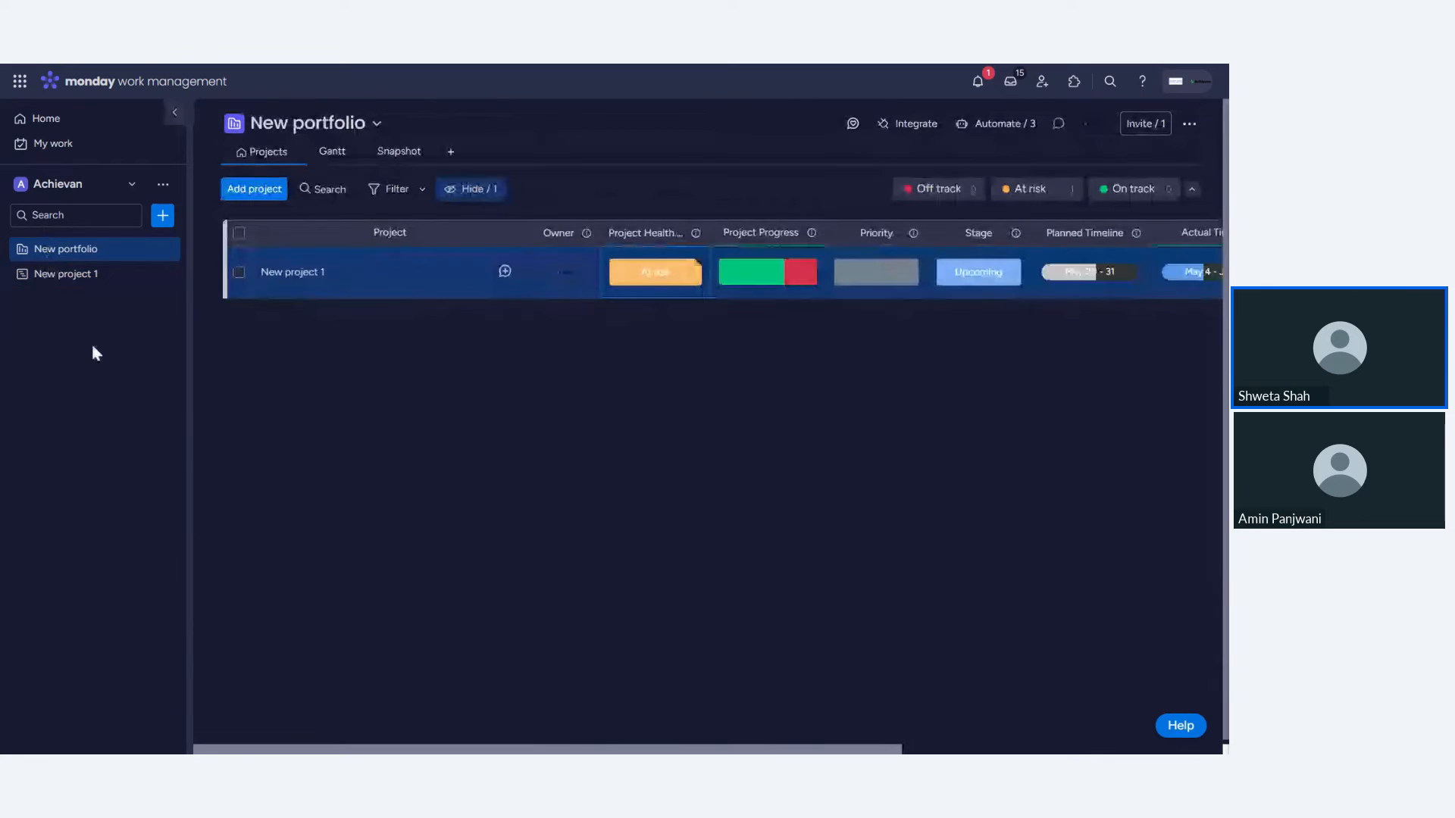
click(76, 282)
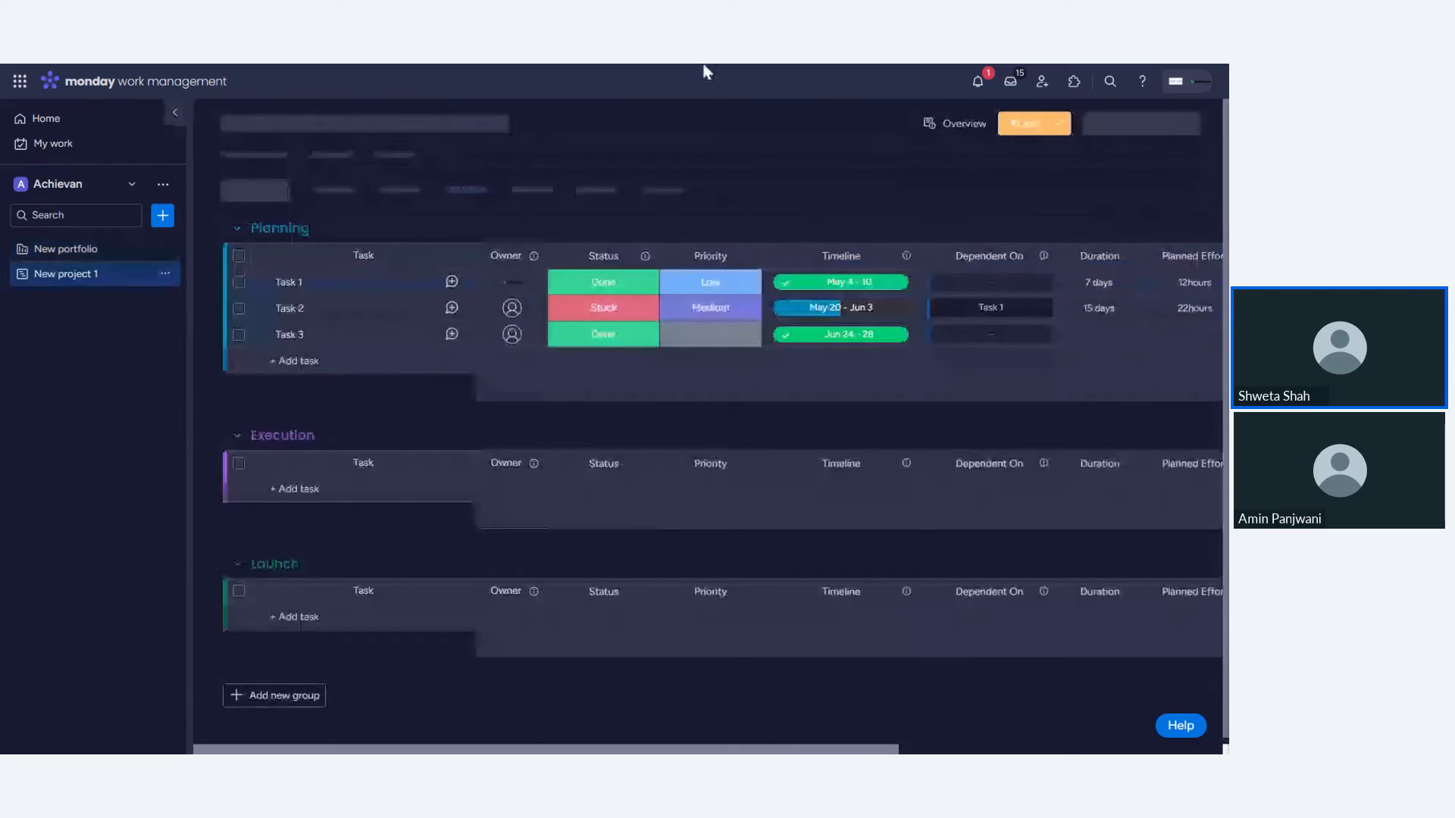
mouse_move(708, 65)
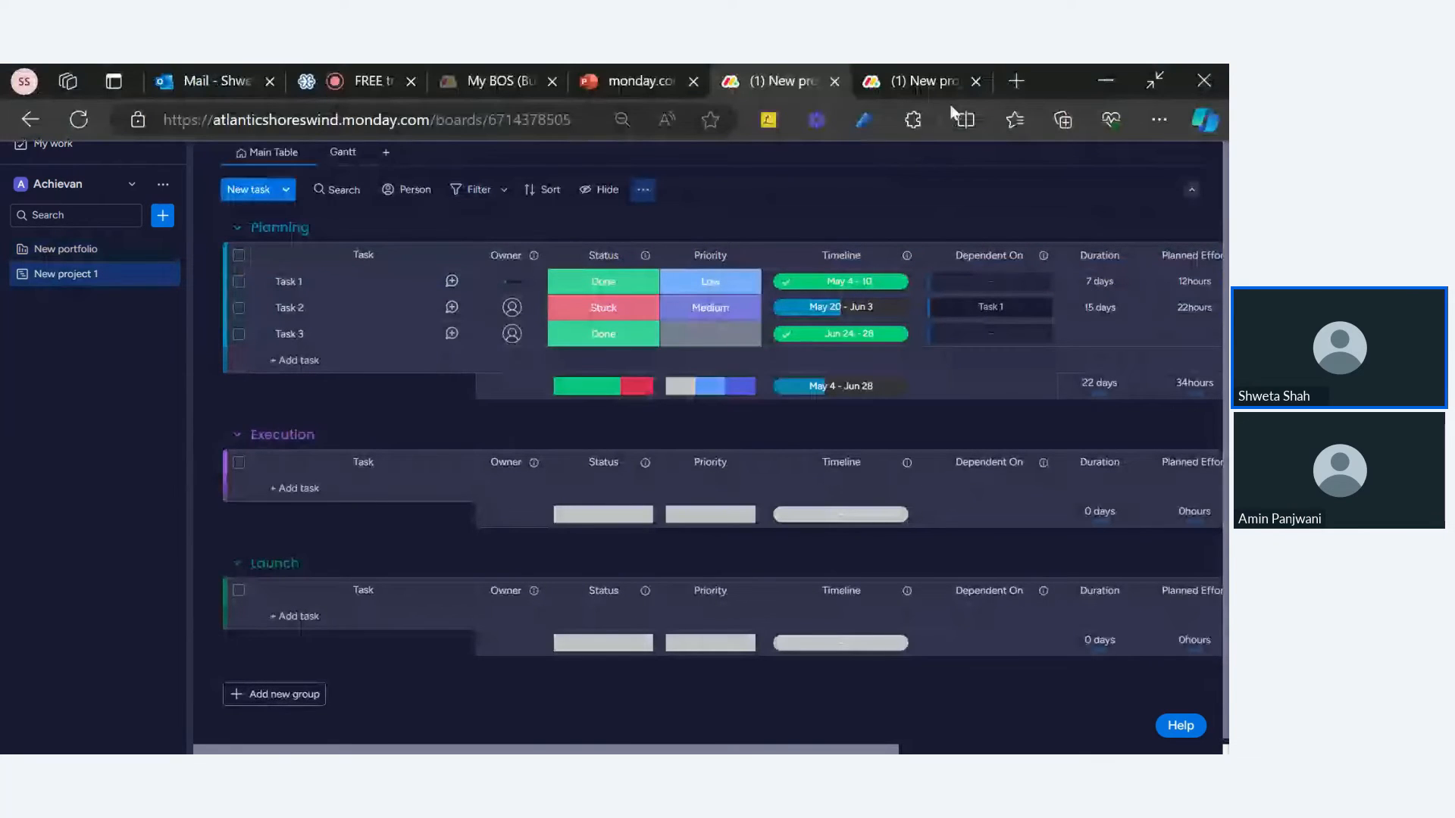
key(F11)
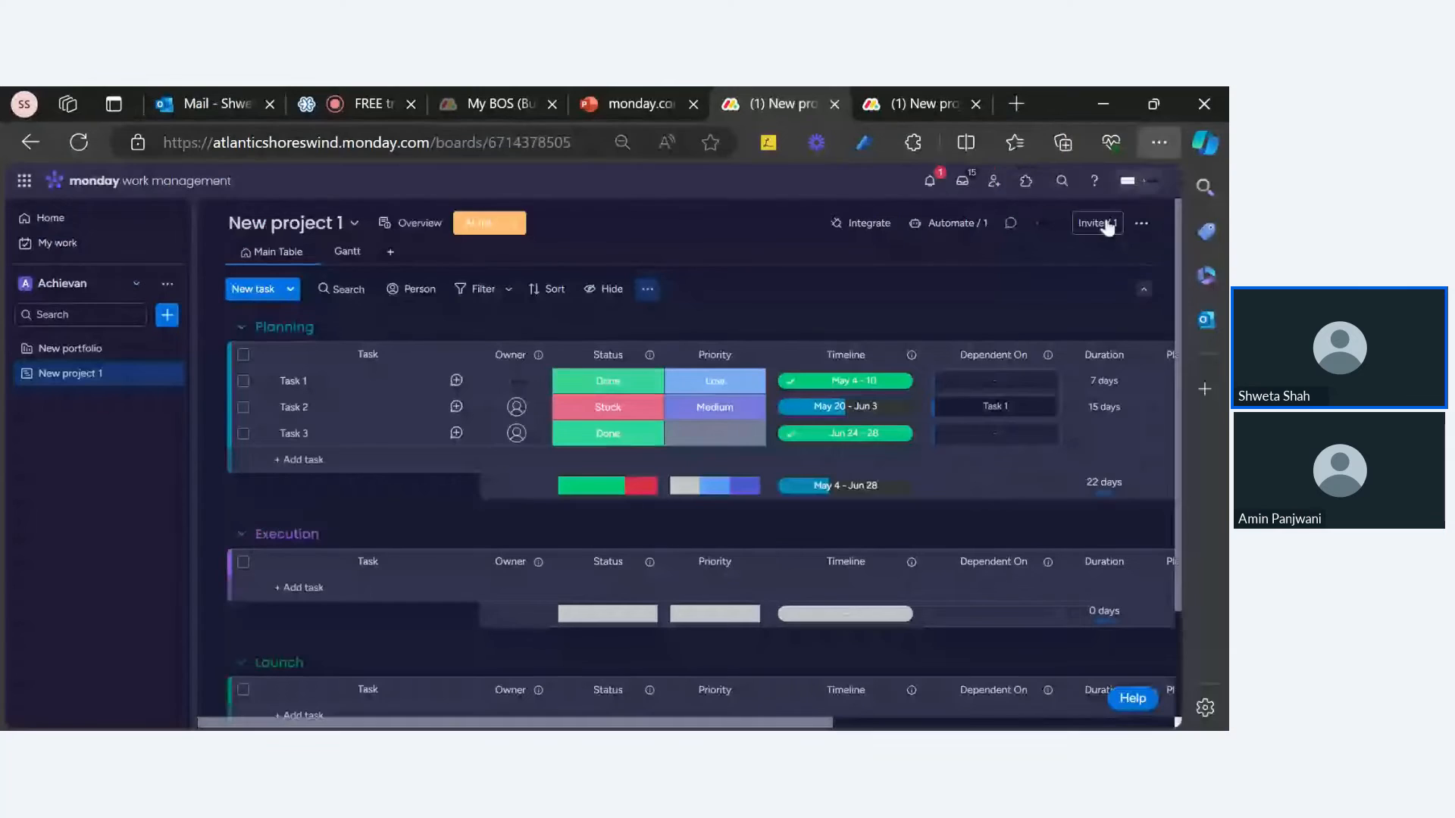
key(F11)
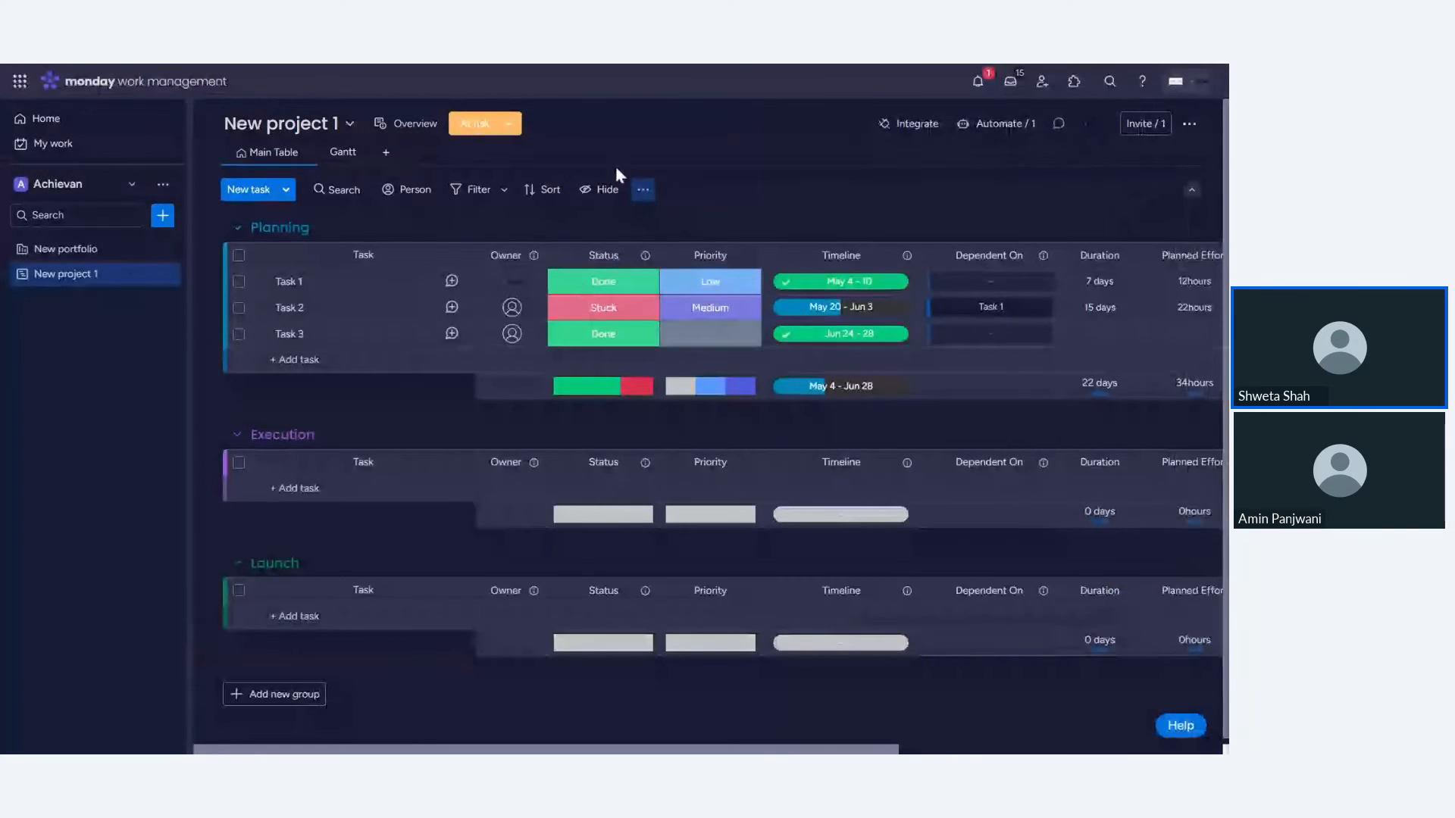
- Change the project's health back to On track
click(507, 126)
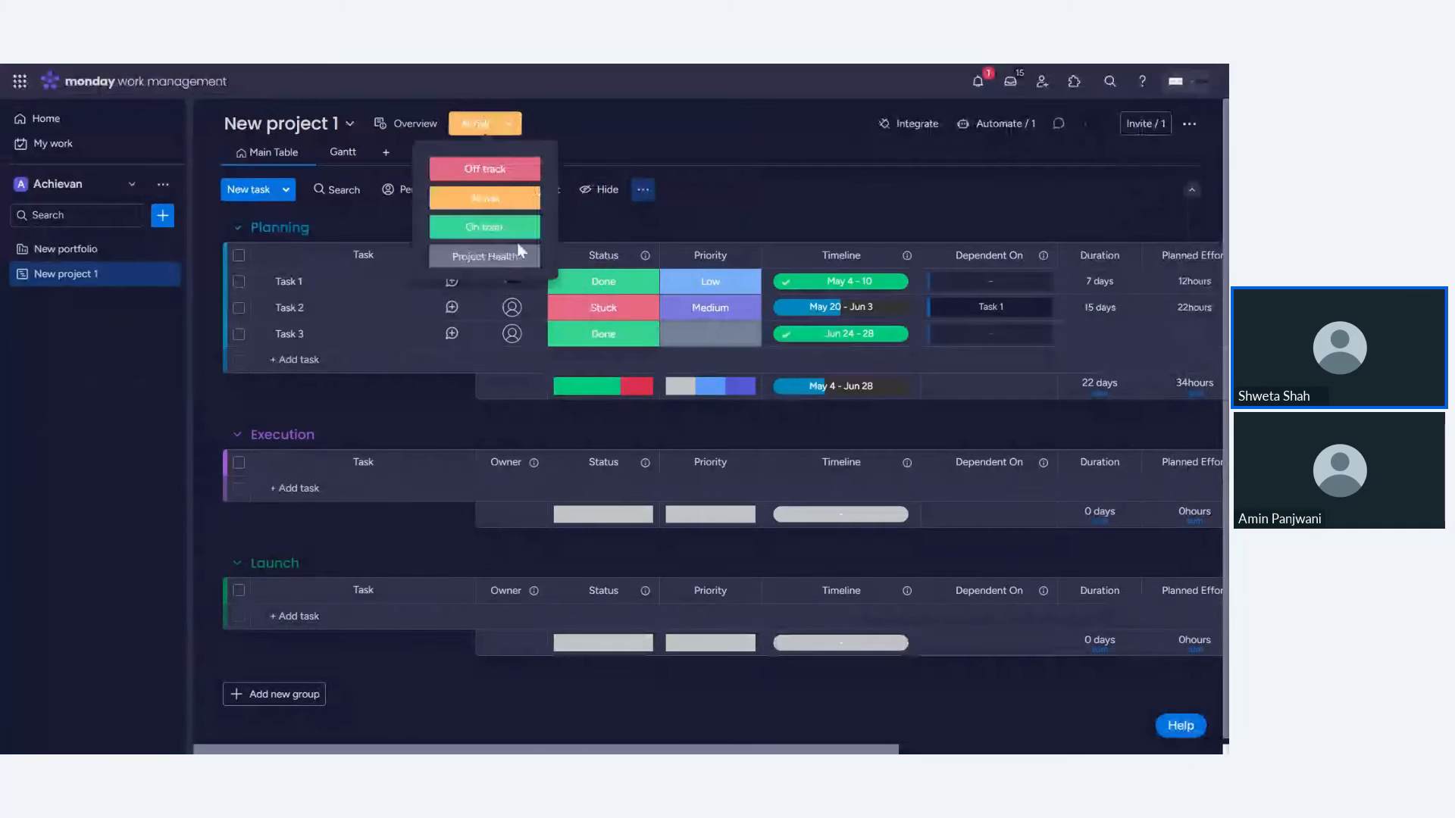
click(508, 231)
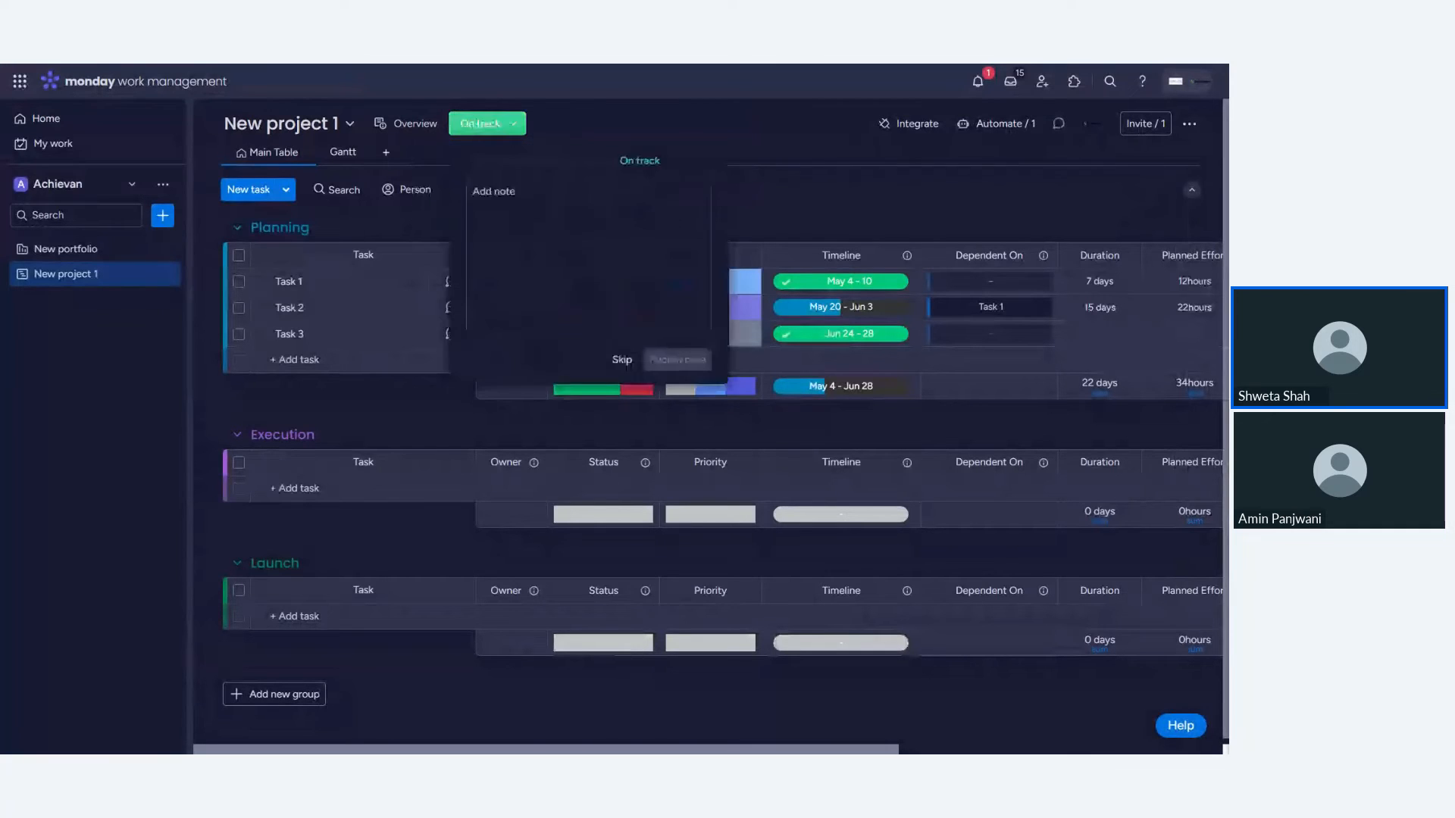
- Review the project's row in the portfolio, scrolling across its columns and opening its health options
click(79, 251)
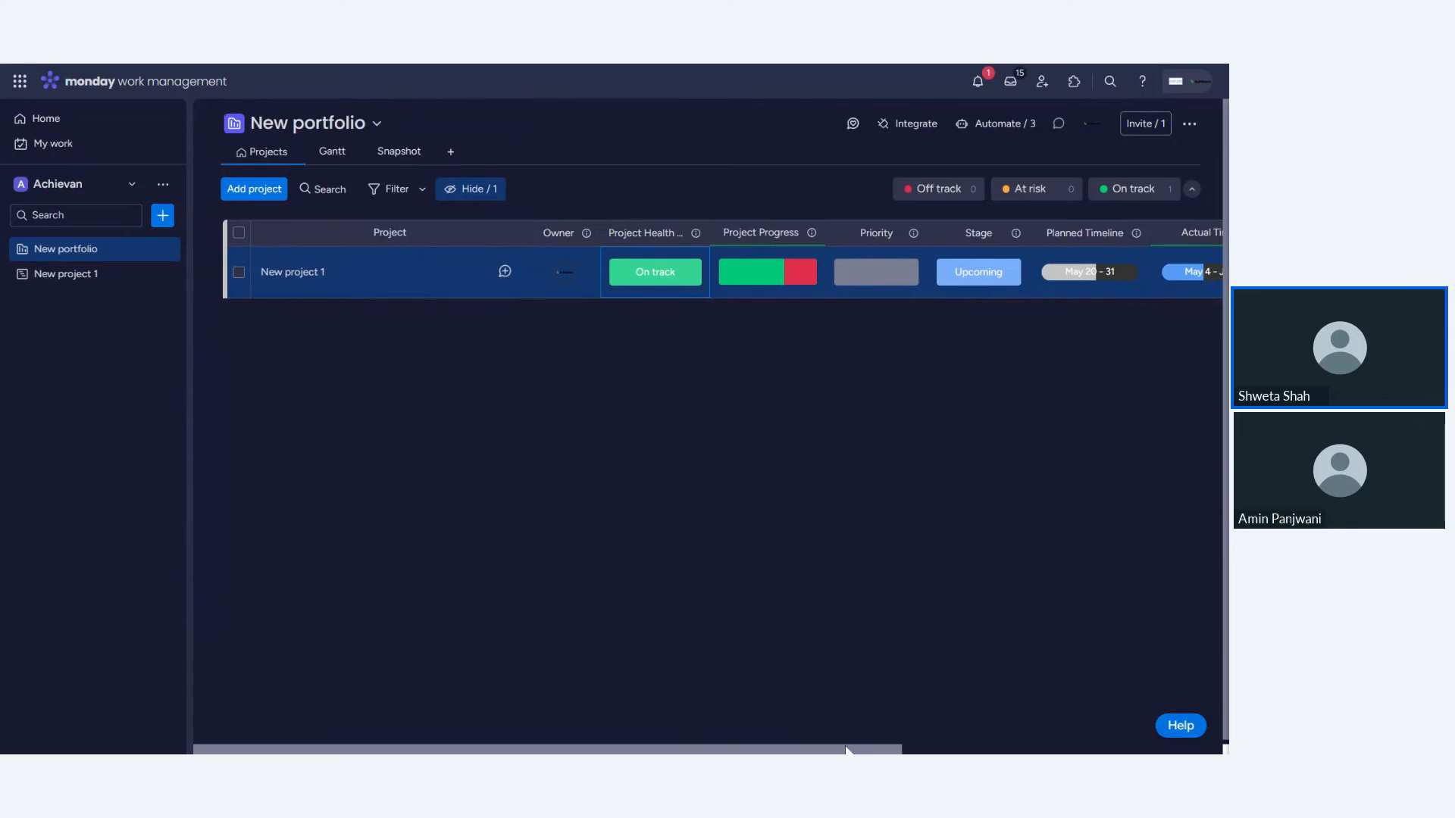
drag(846, 750, 1220, 718)
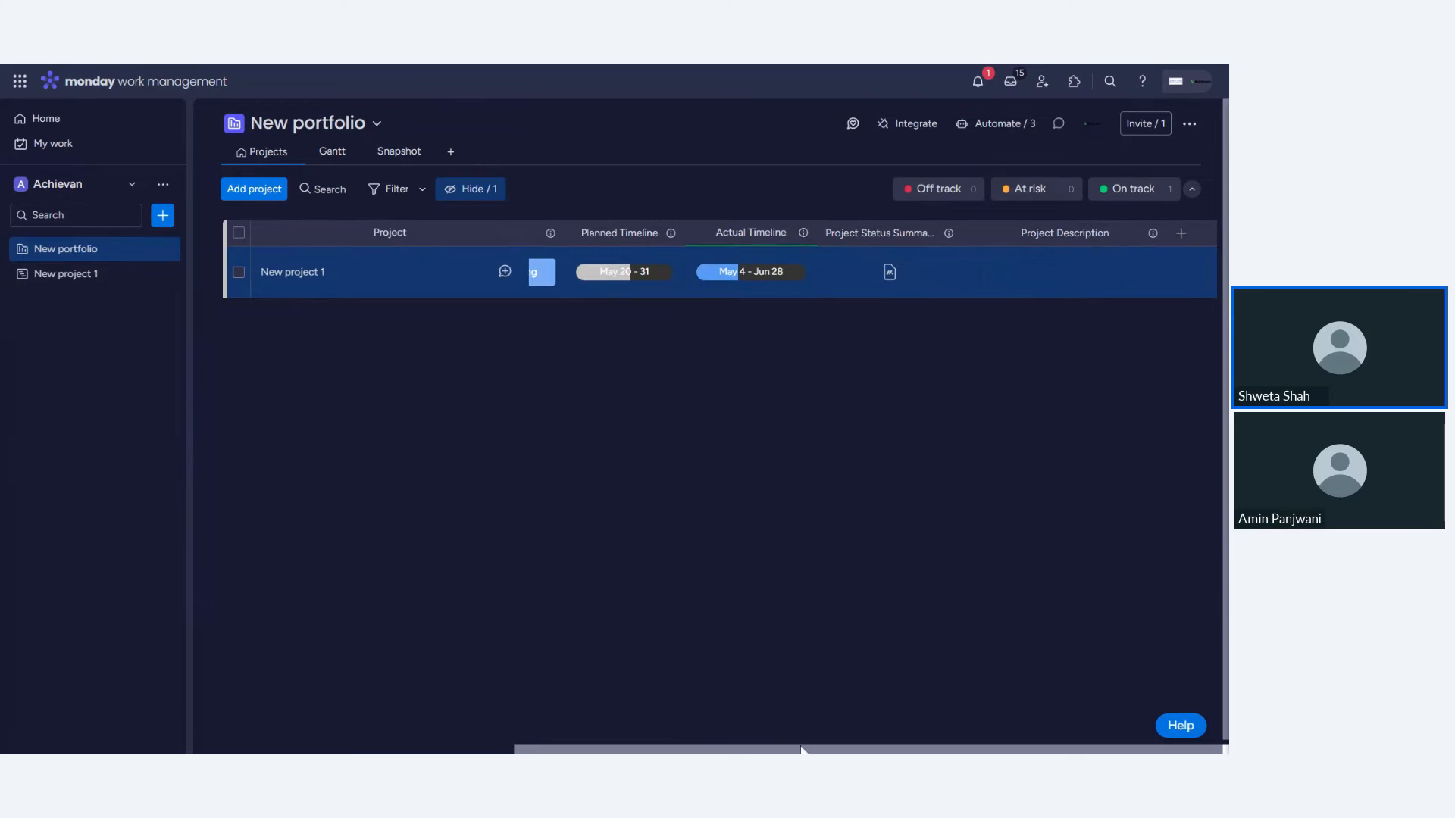
drag(804, 750, 483, 750)
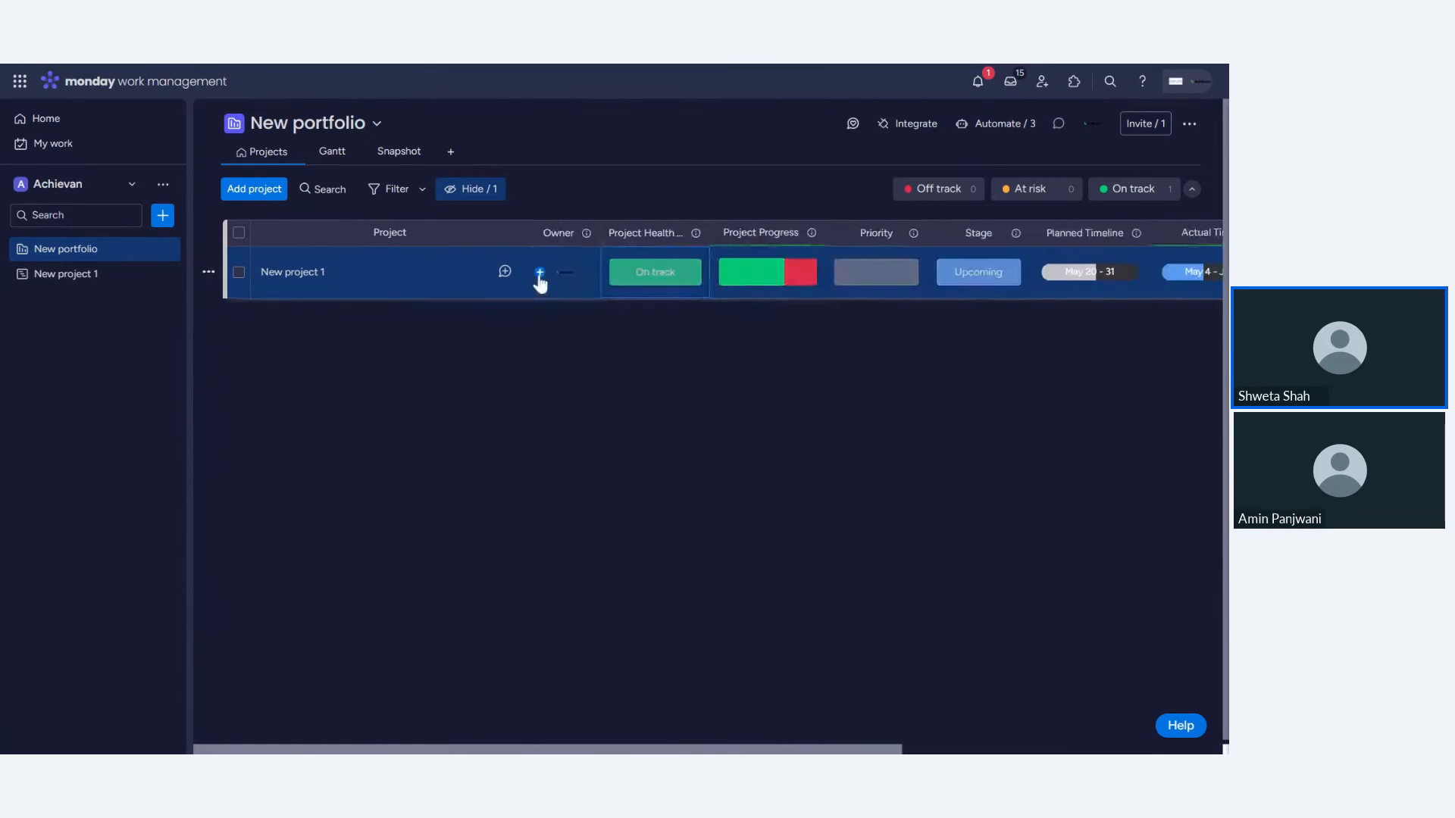
click(655, 282)
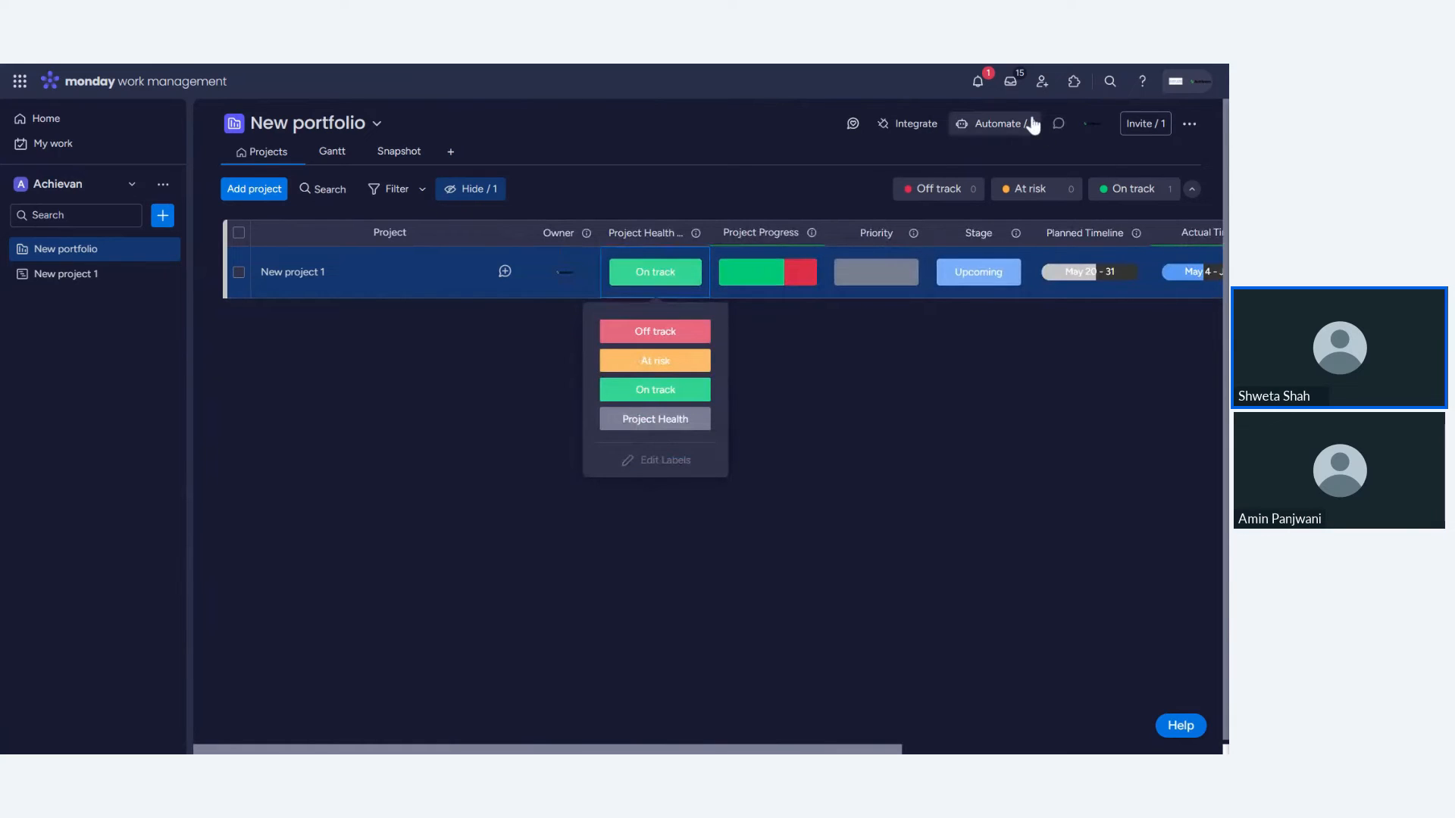
click(889, 423)
- Examine the notifications and the portfolio's board automations
click(977, 83)
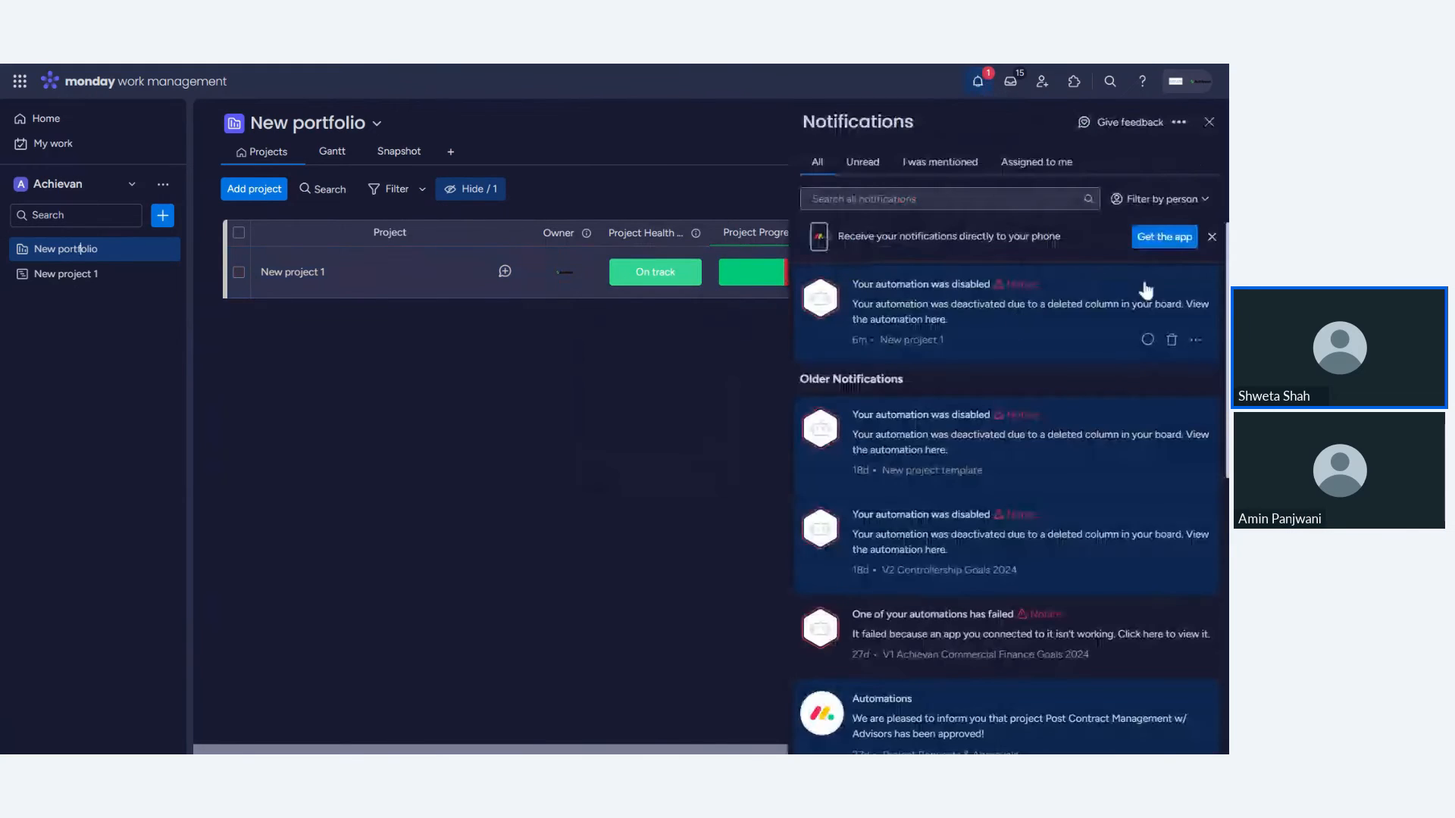
click(1211, 123)
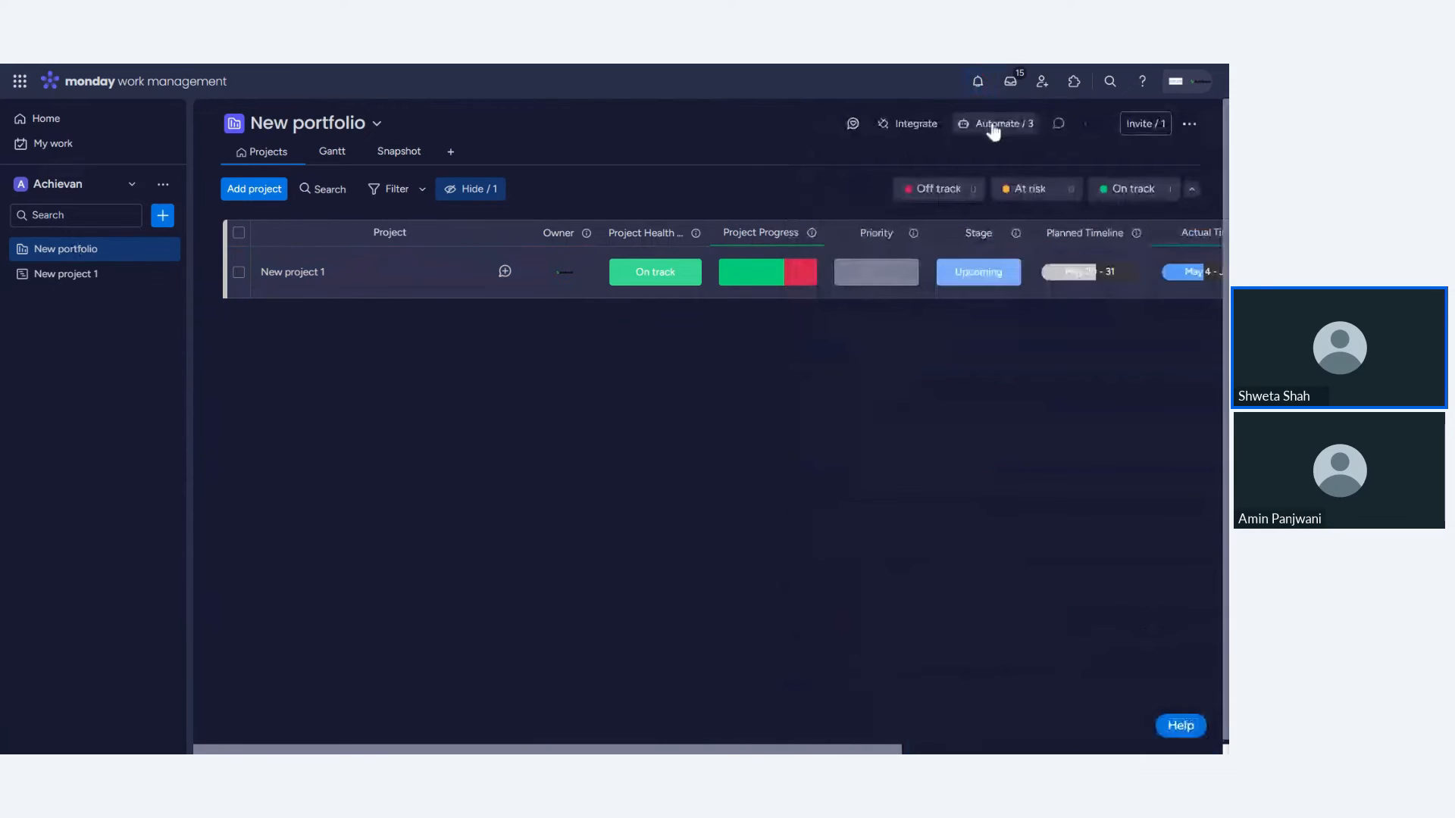
click(993, 129)
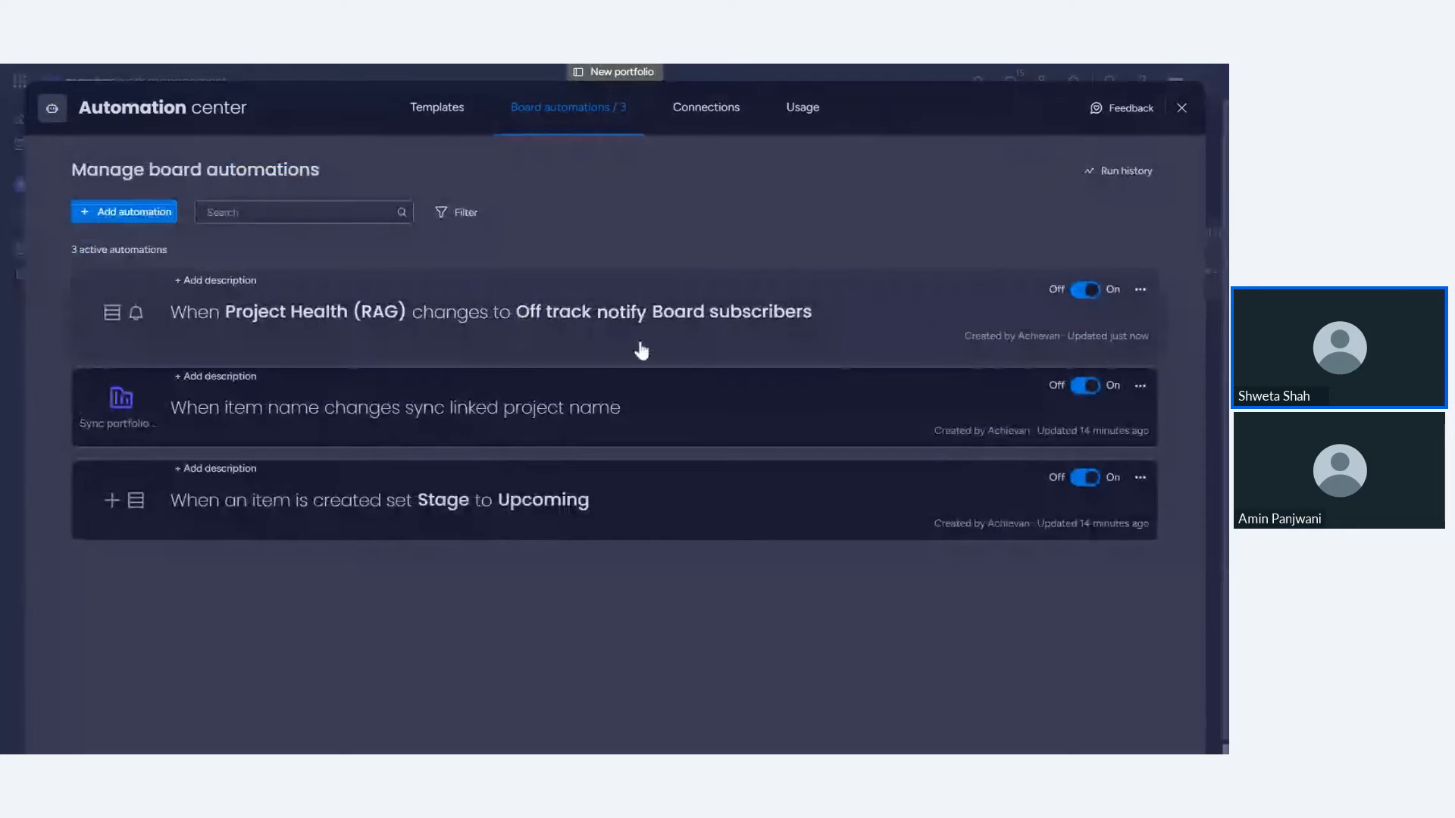
click(1181, 108)
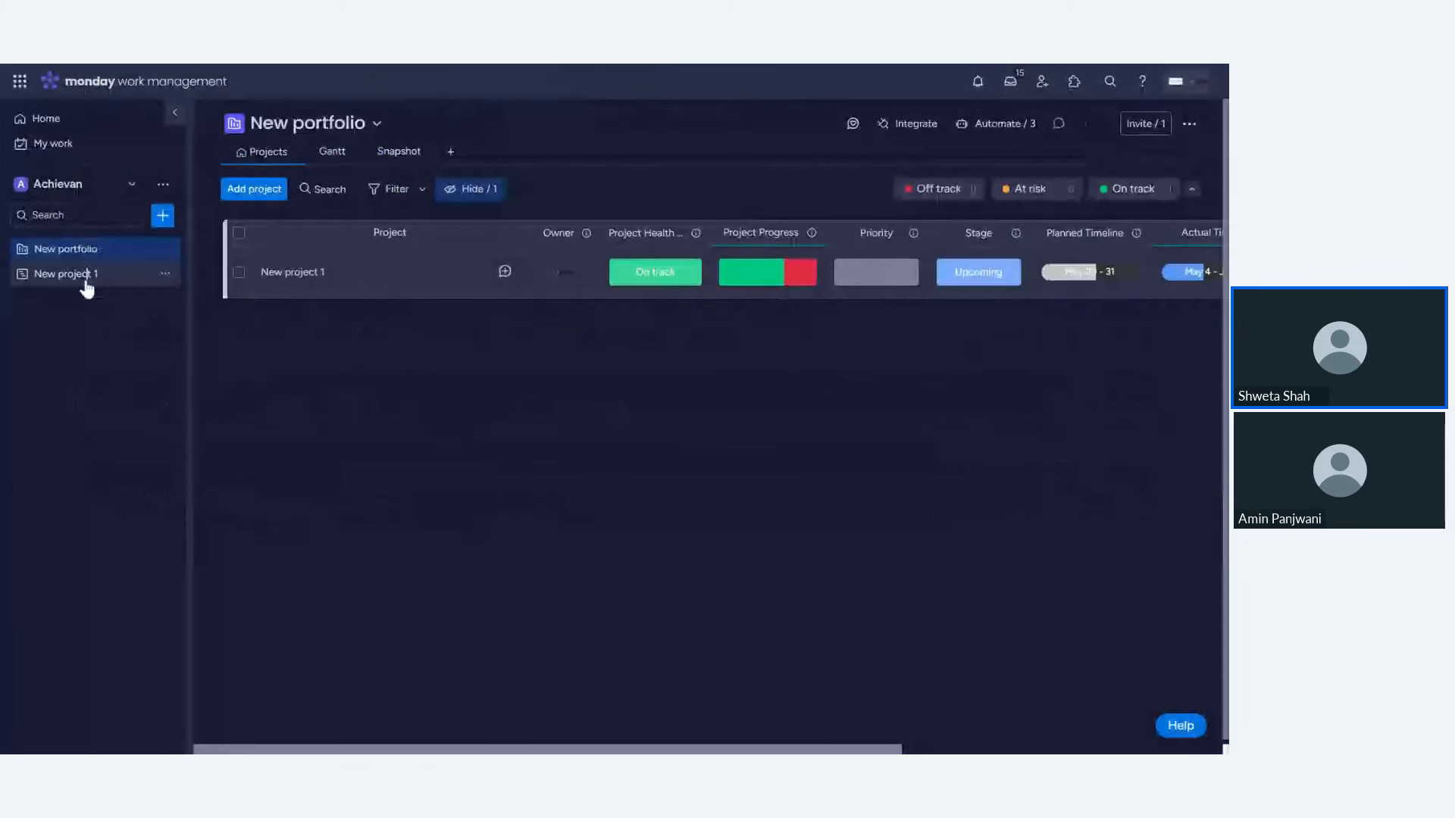
- Set the project's health to Off track on the project board and view it in the portfolio
click(68, 273)
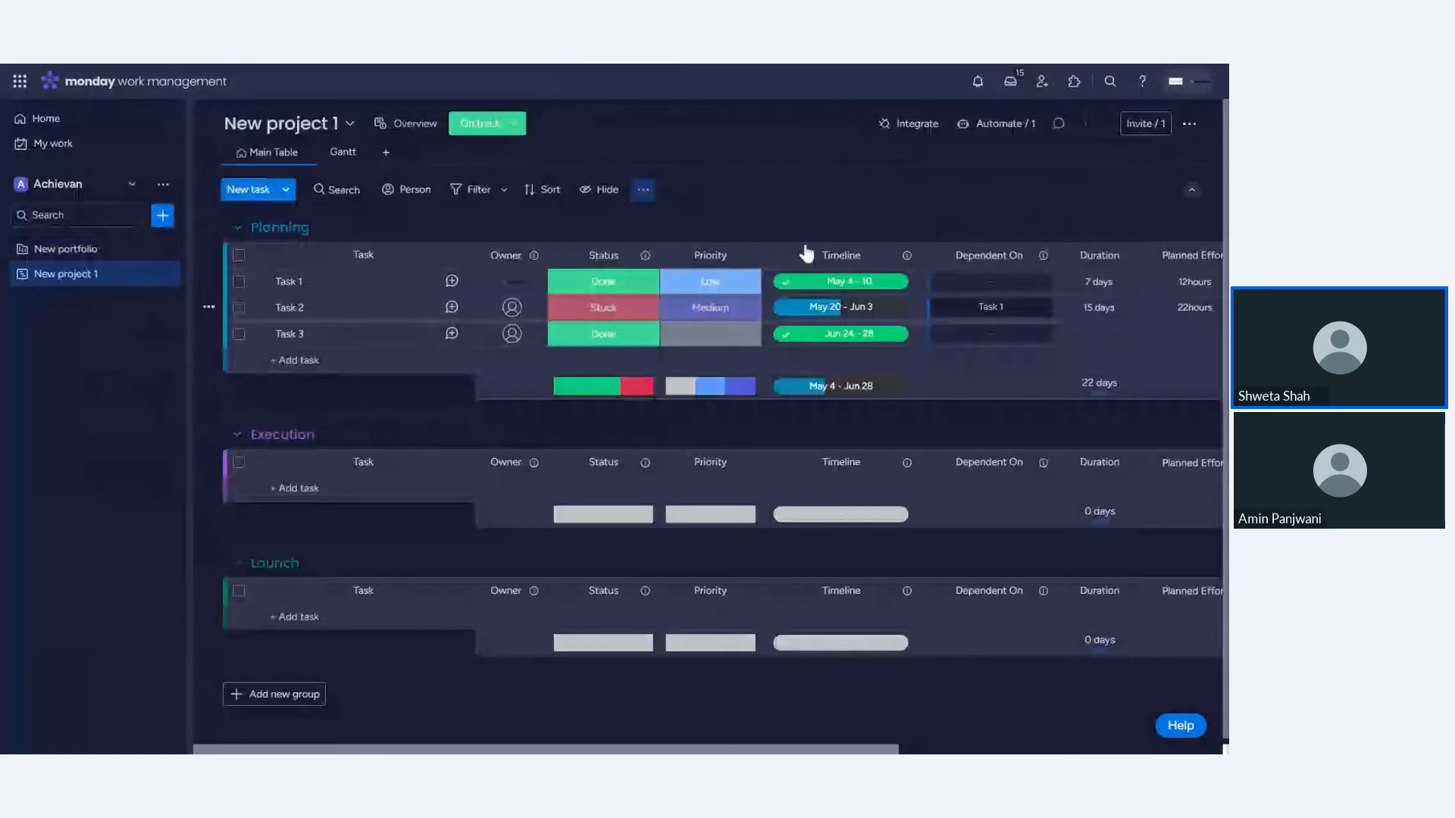
click(494, 128)
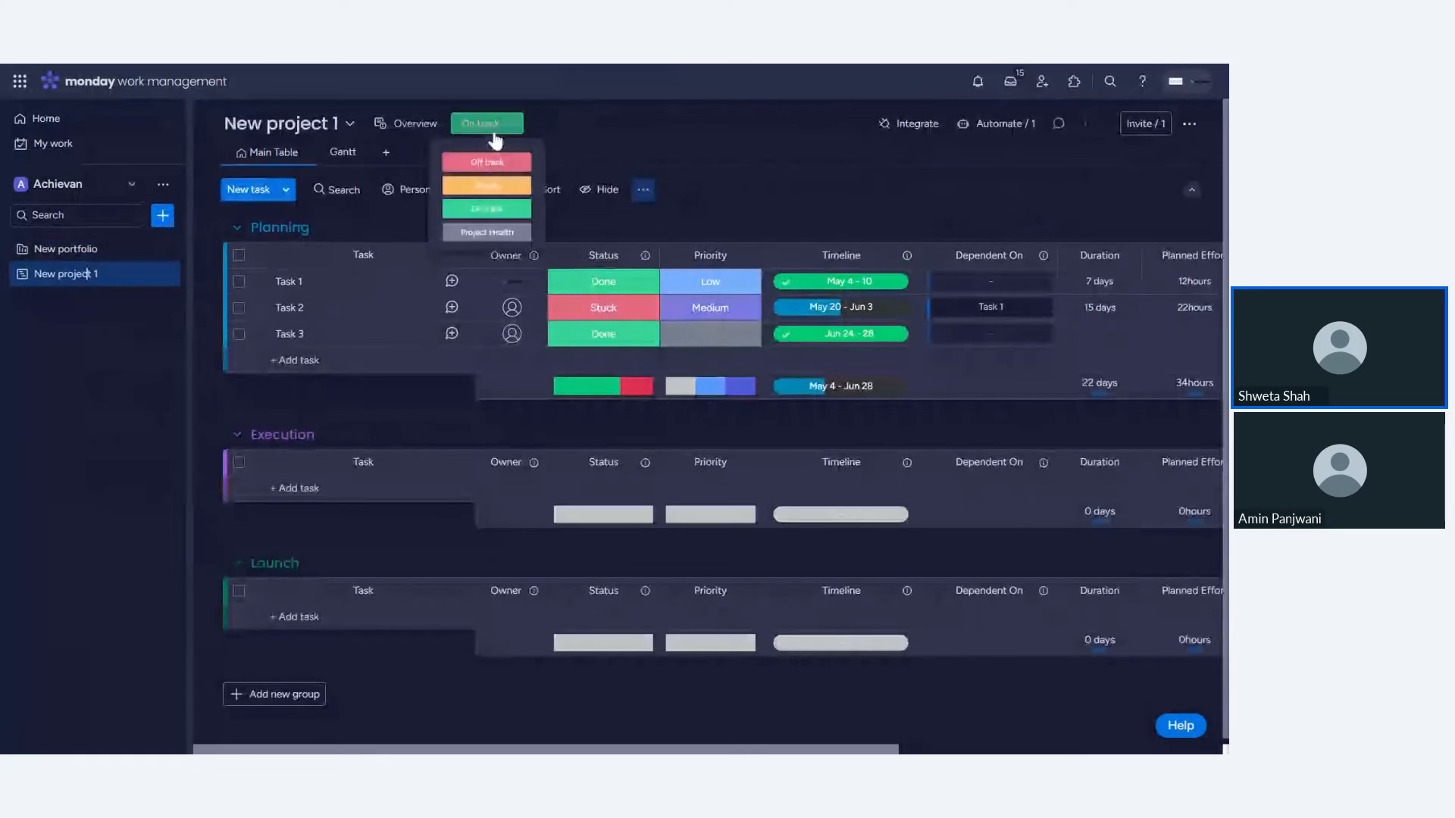
click(65, 249)
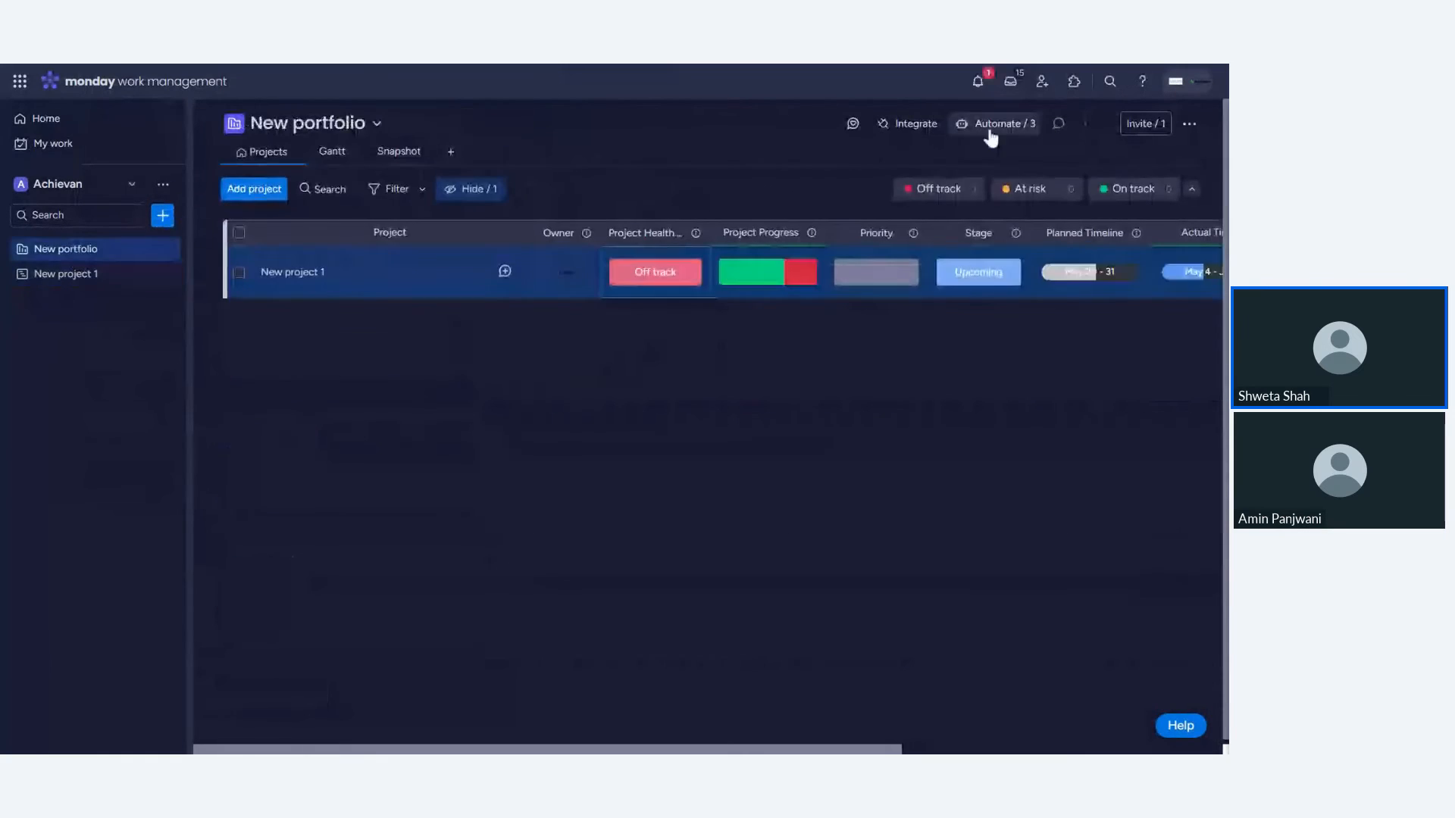
- Look through the portfolio's invite dialog, Gantt and Snapshot views, then return to the Projects view
click(1151, 125)
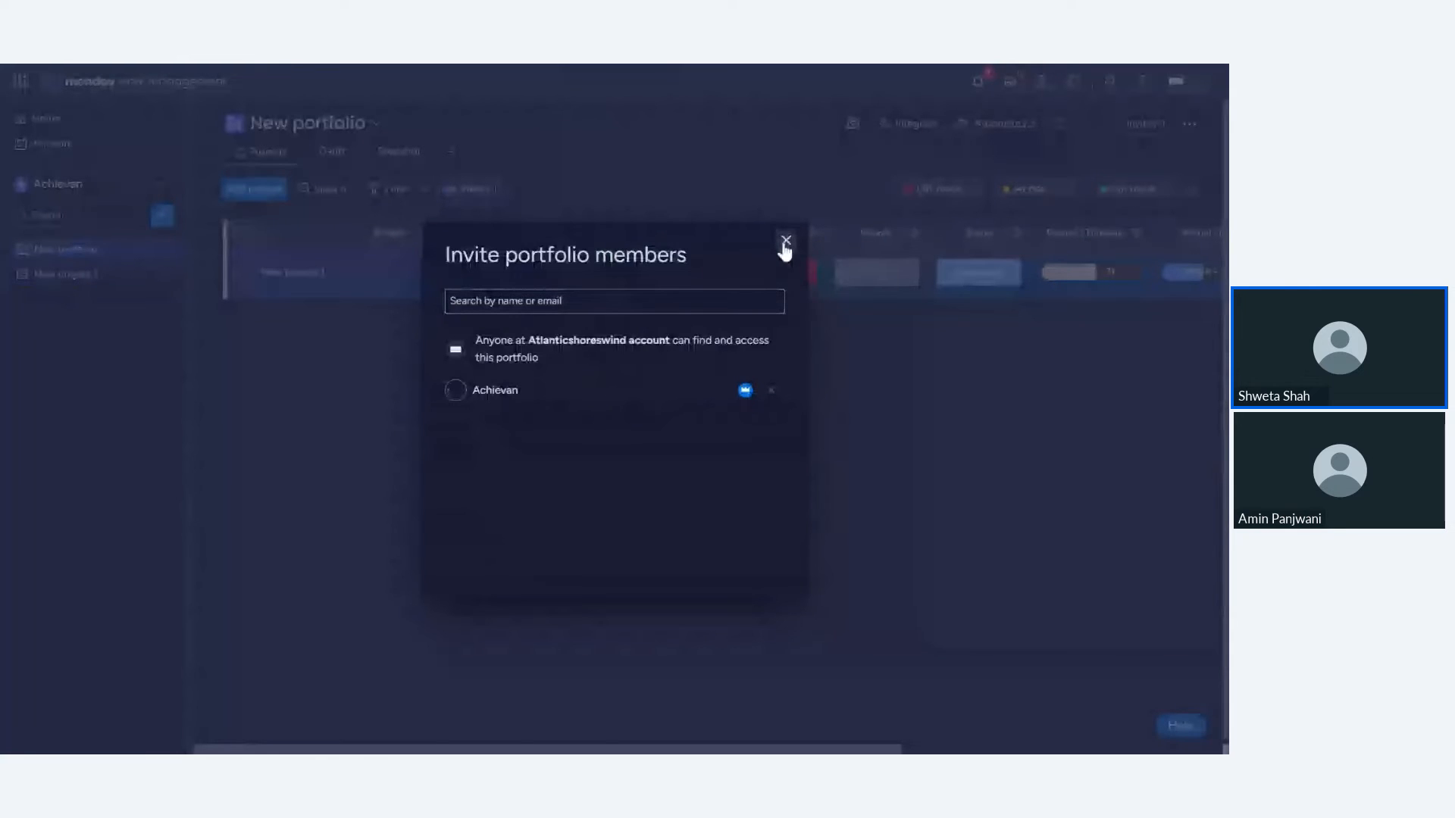
click(785, 241)
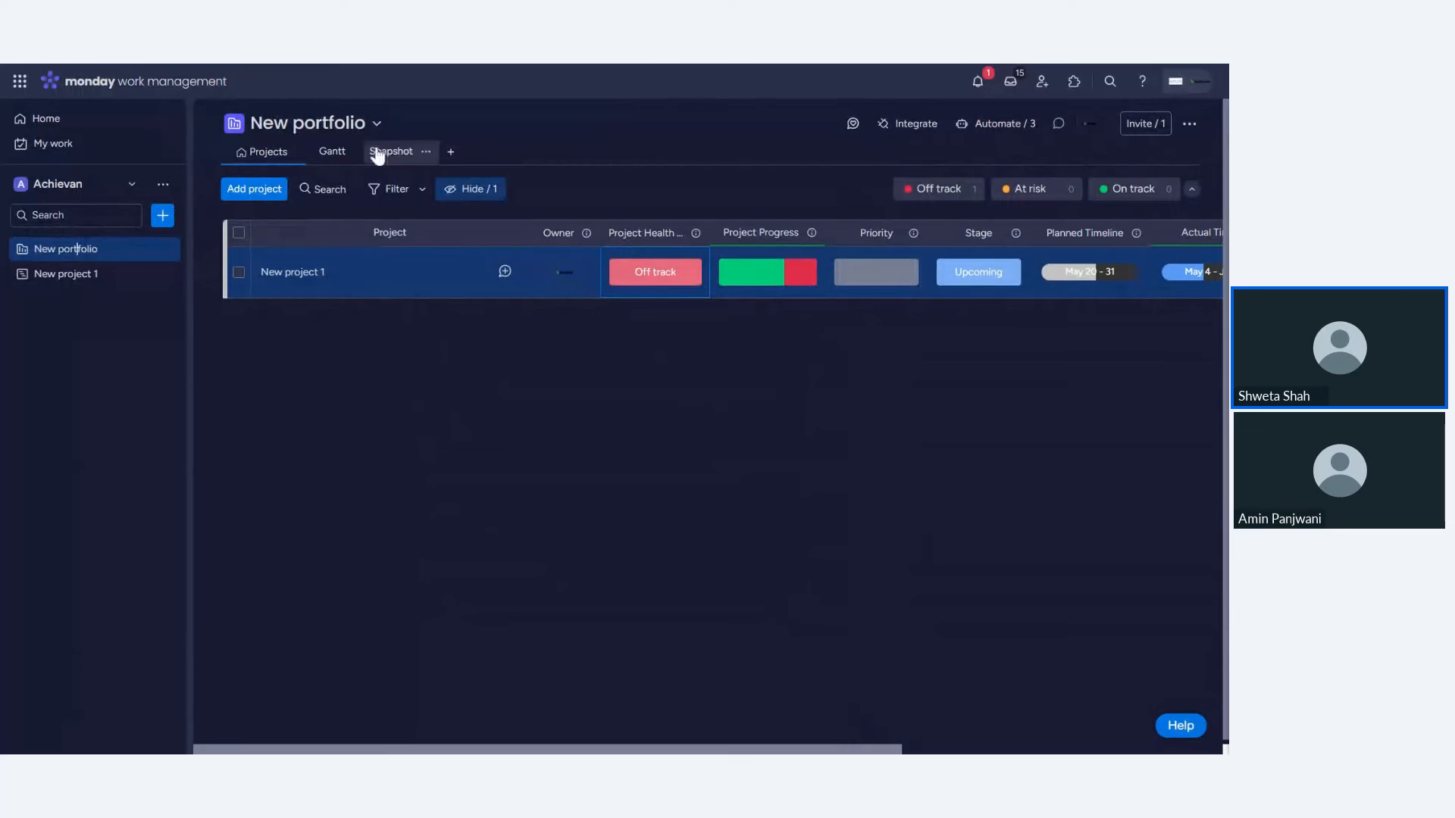
click(322, 153)
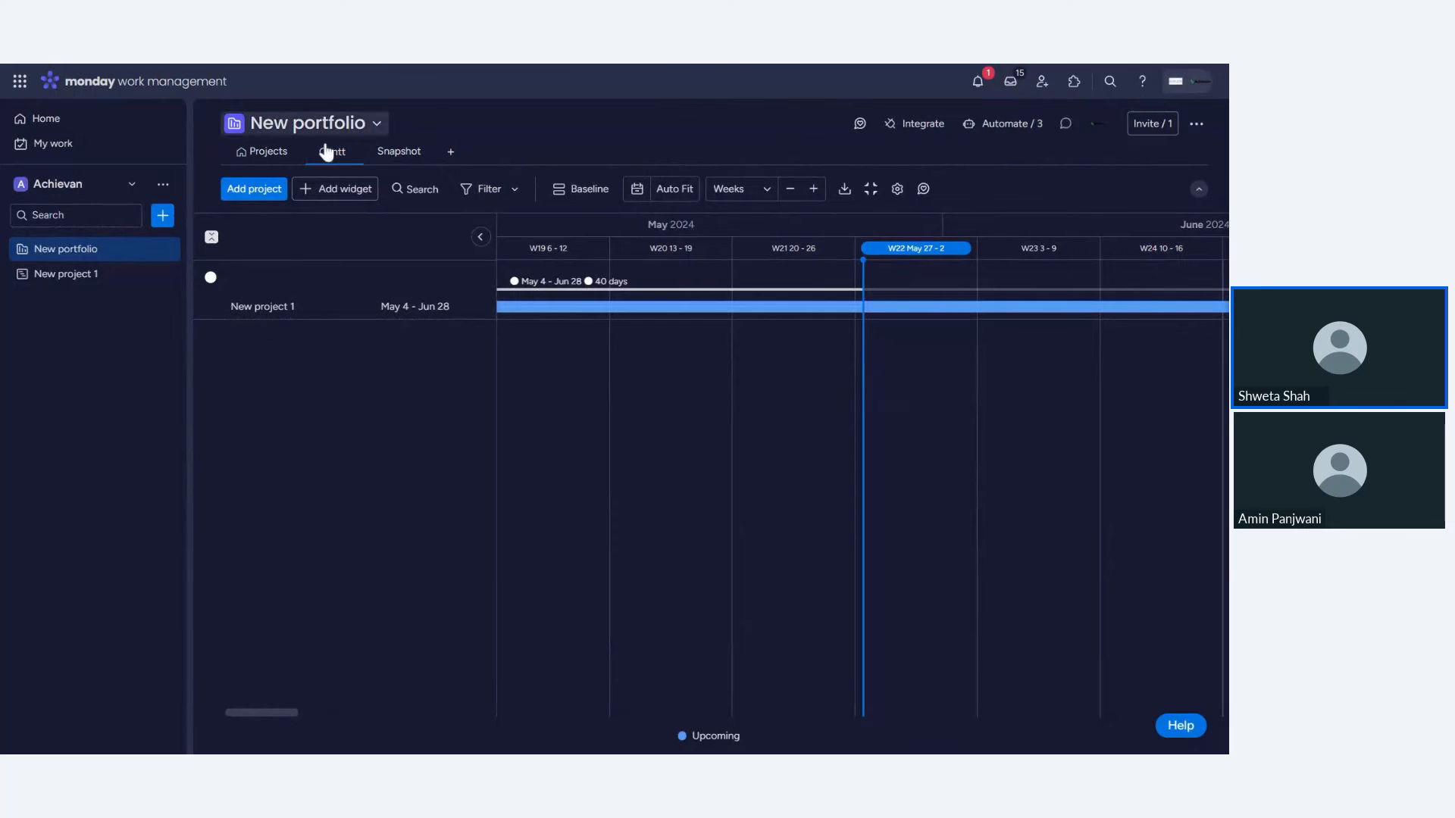
click(395, 153)
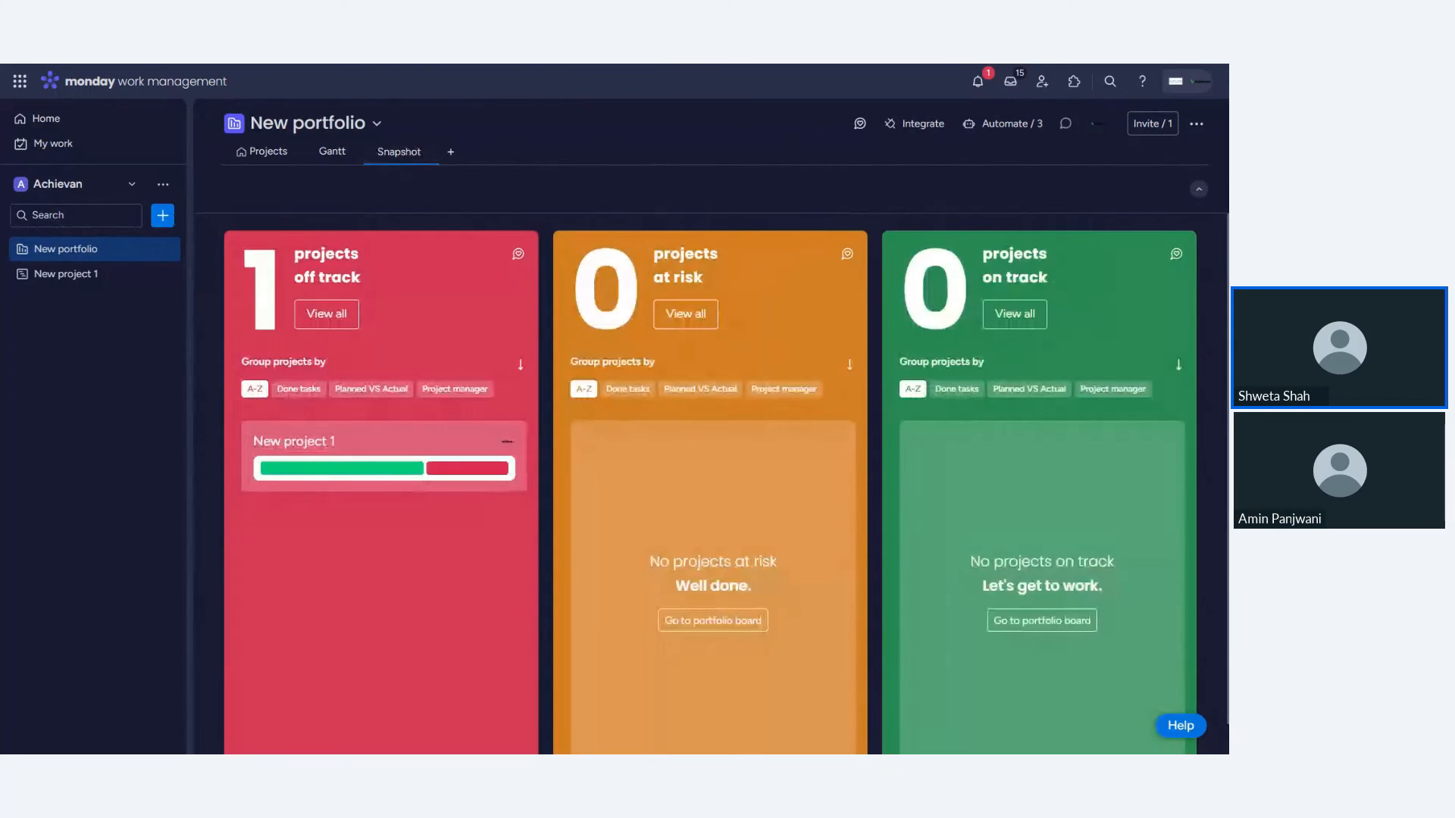
click(161, 125)
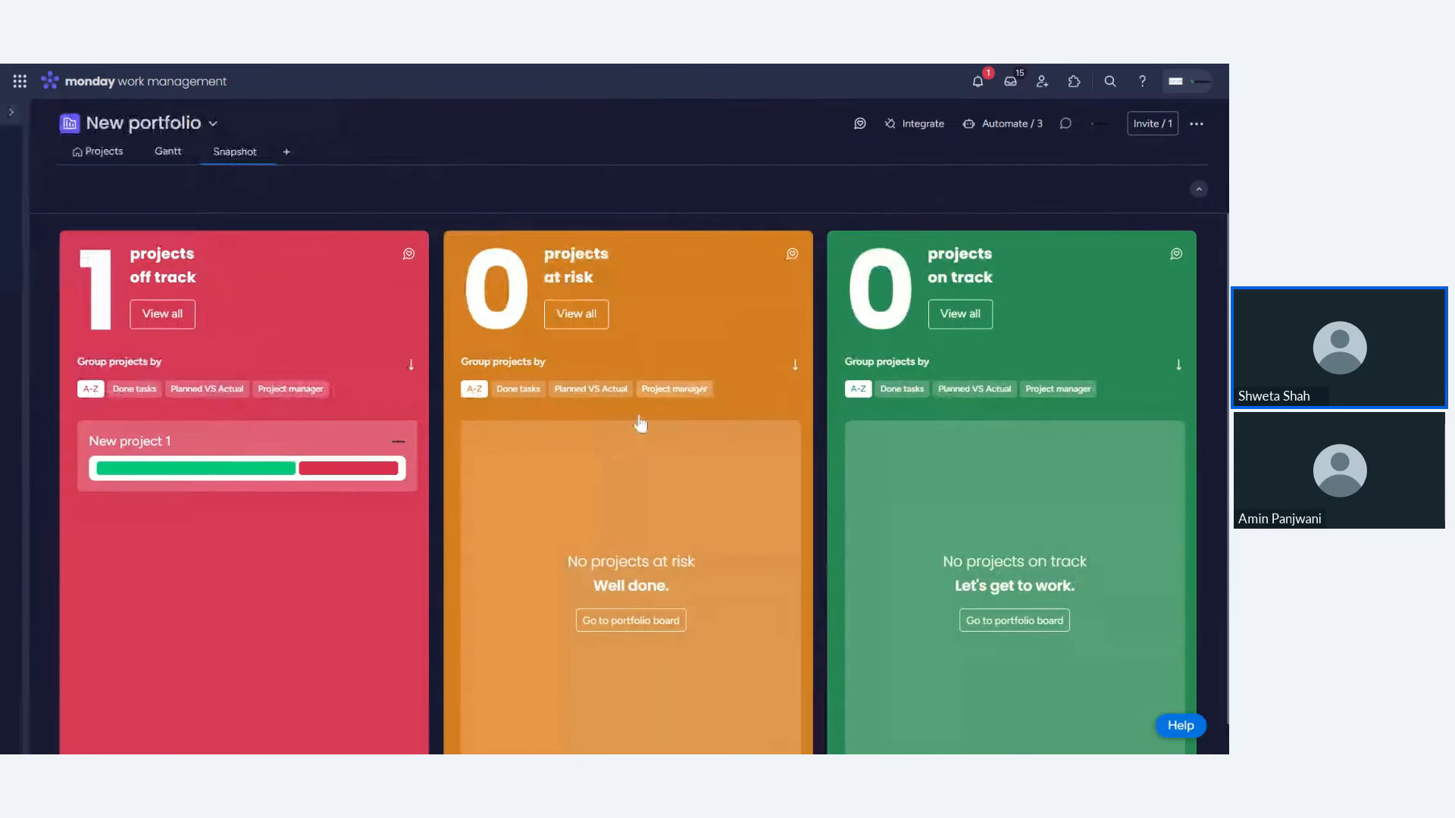
click(99, 154)
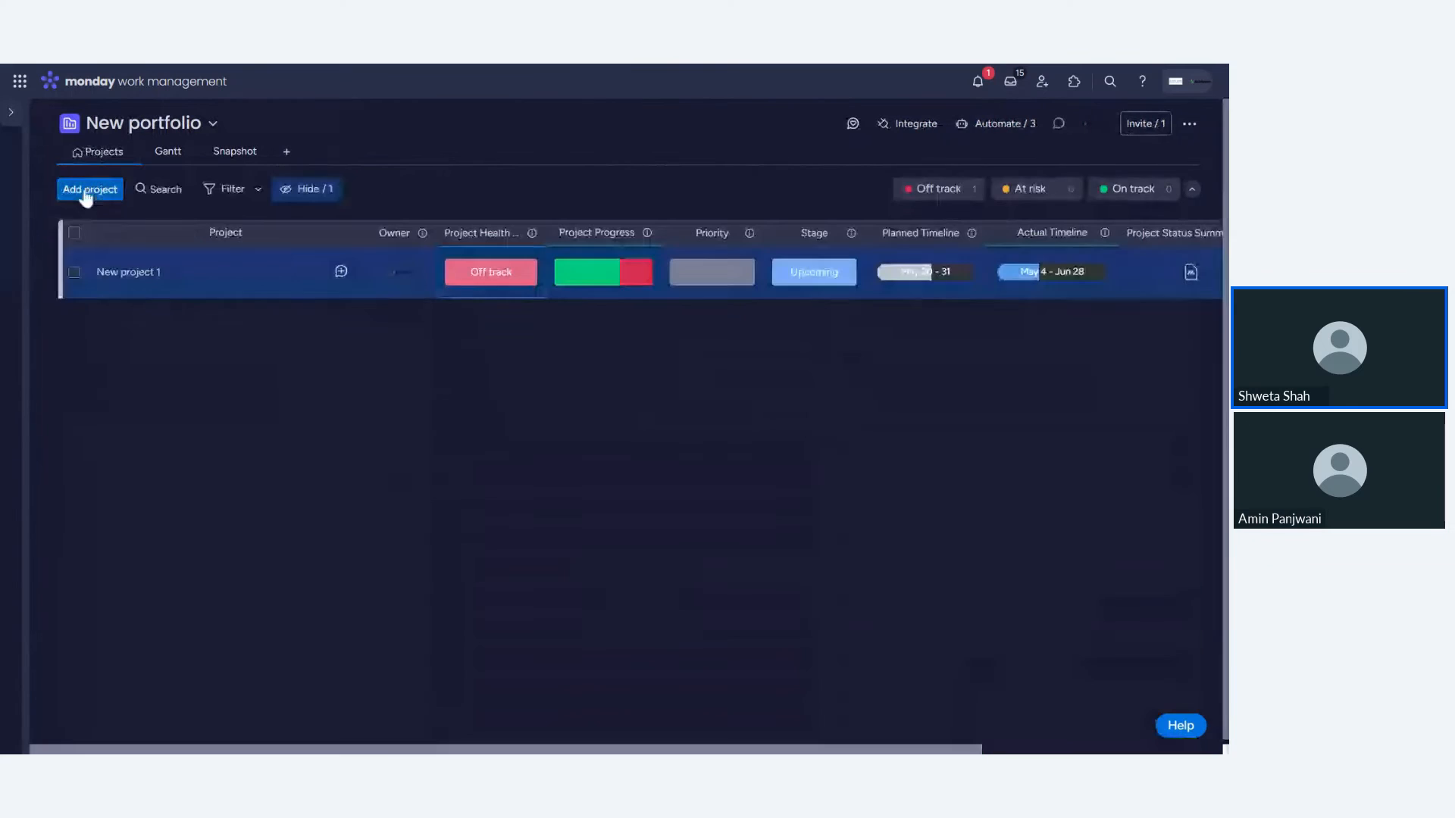
- Create a new project named New project 2 in the portfolio with the Single project template
click(79, 188)
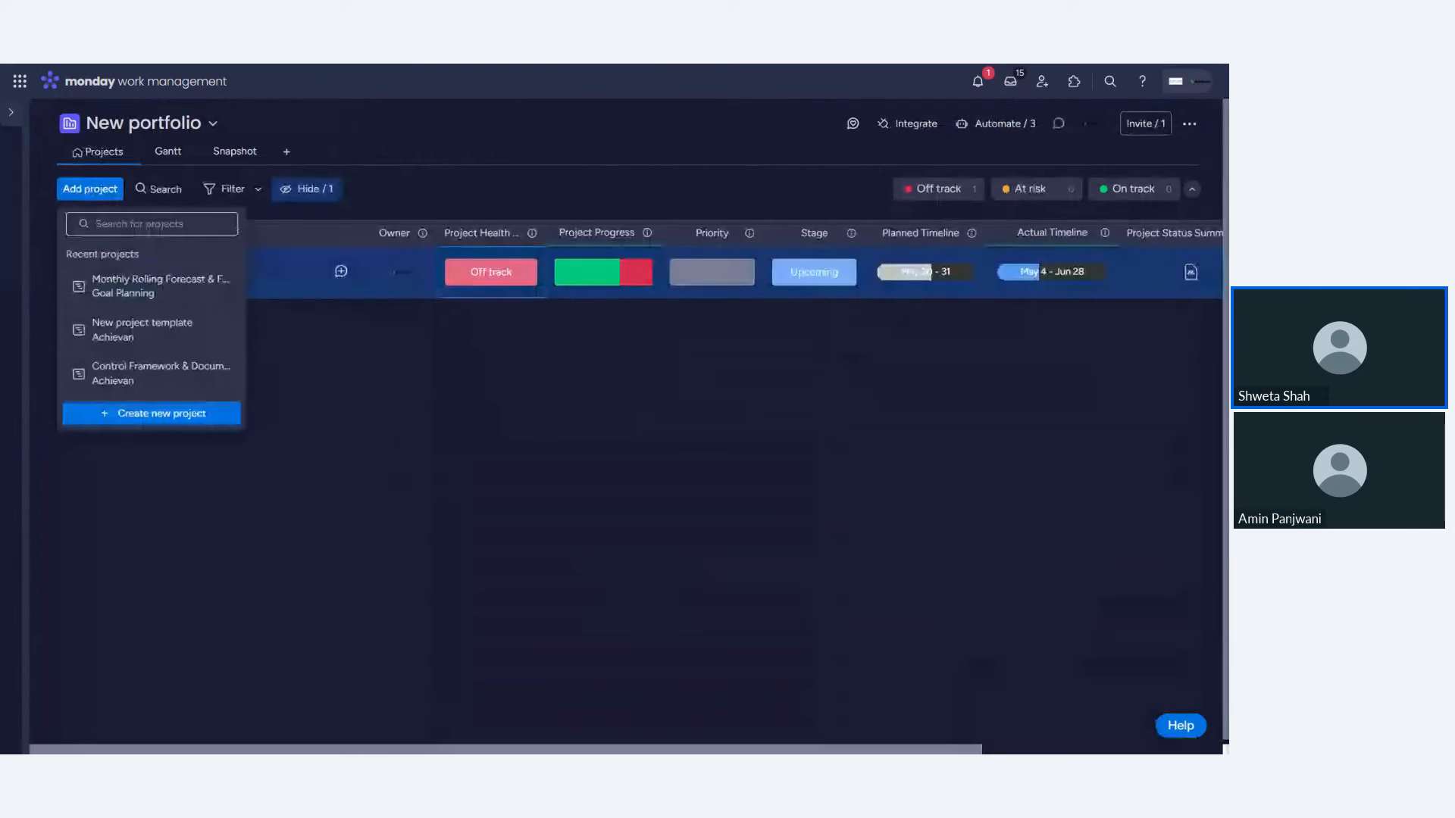
click(125, 416)
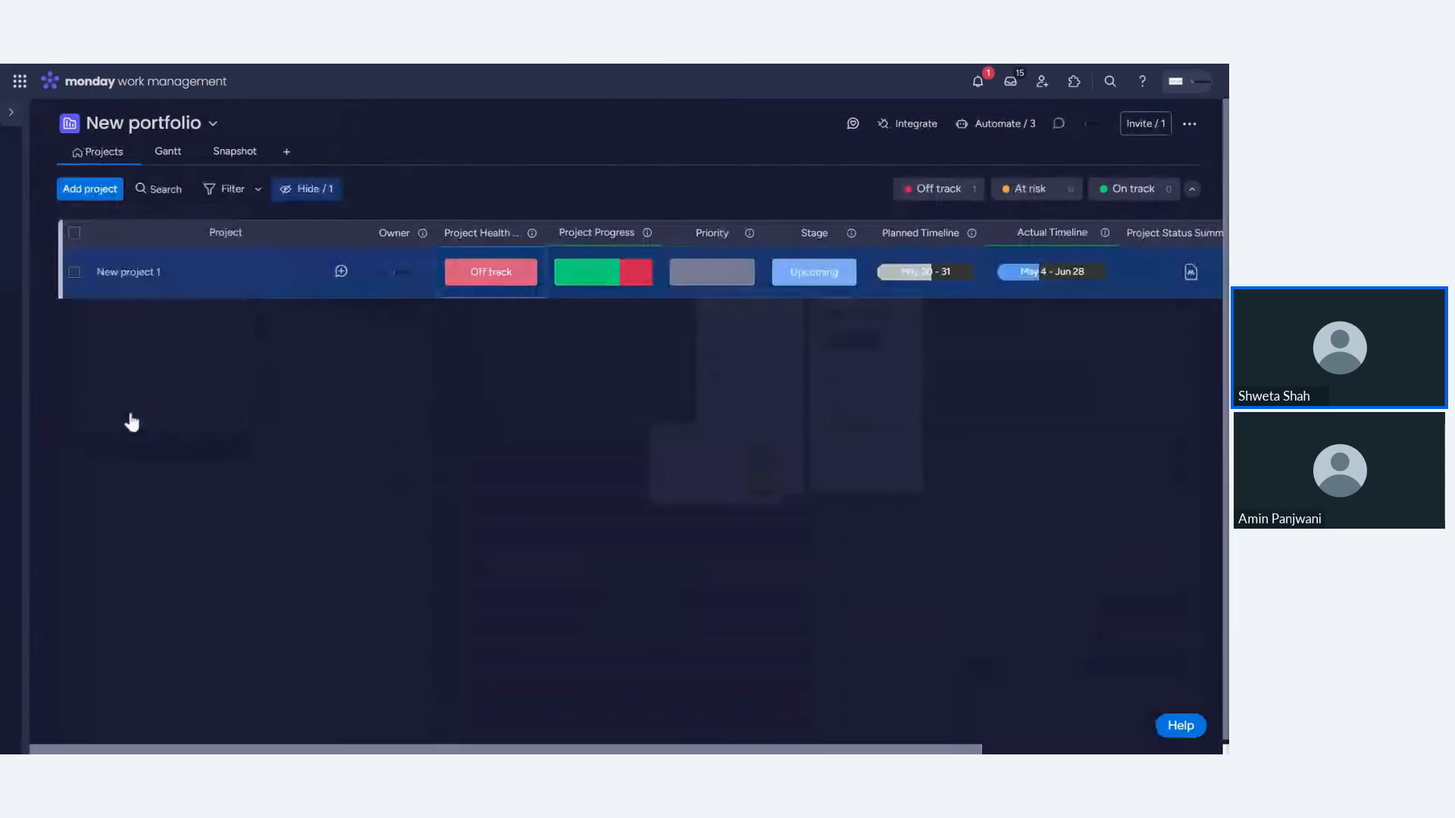
click(410, 353)
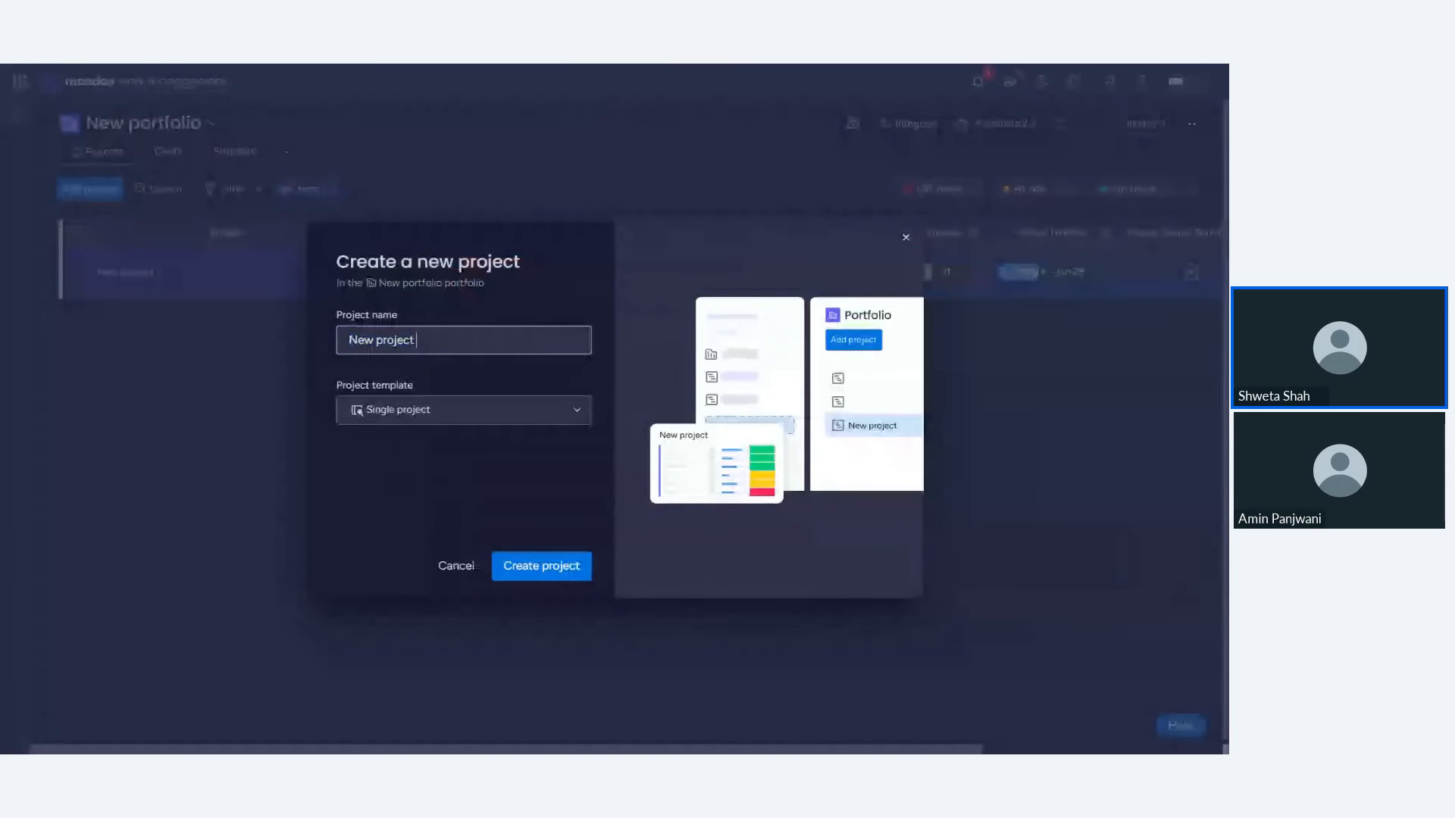
text(2)
click(534, 567)
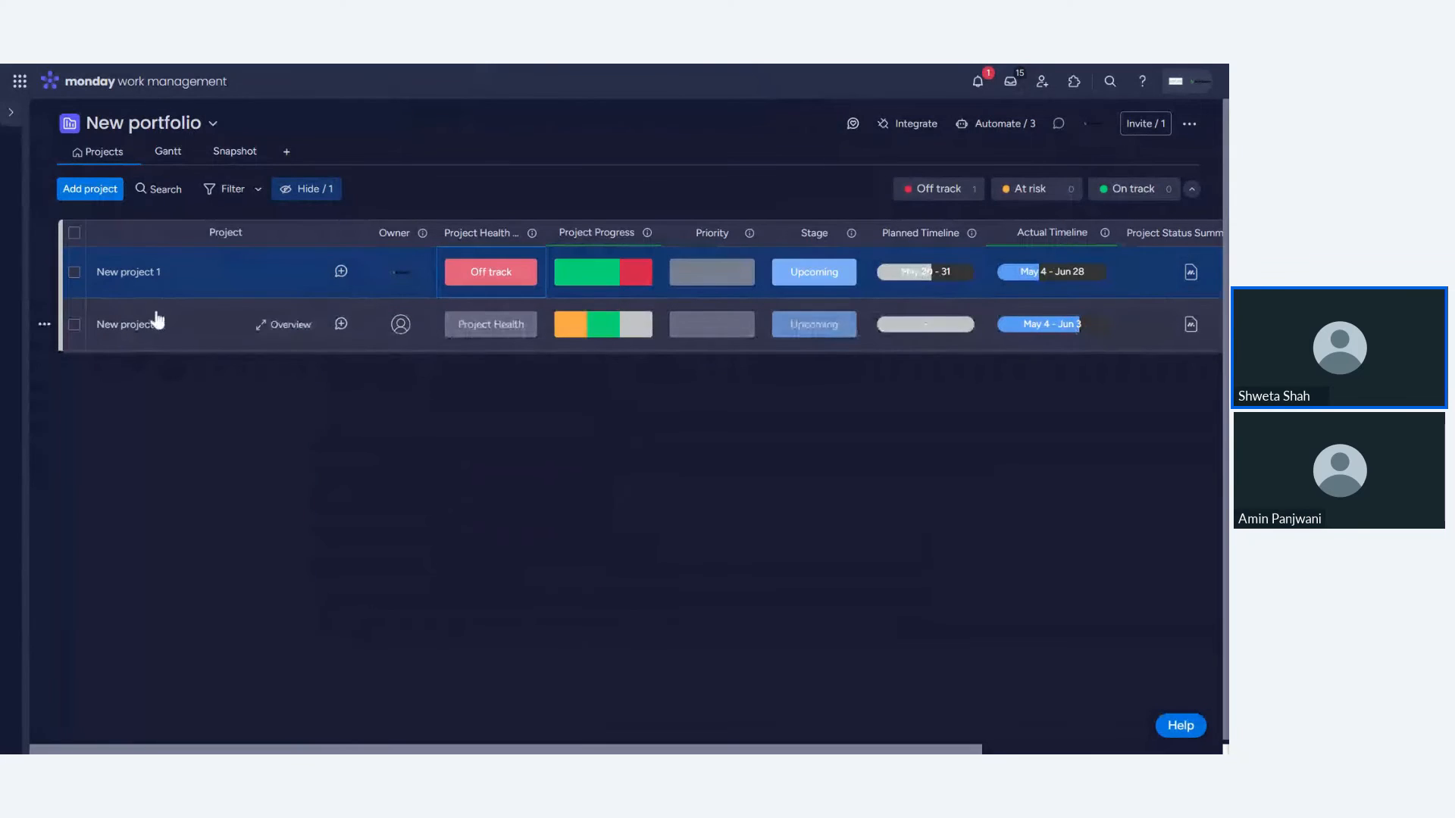
- Open the New project 2 board and inspect its tasks
mouse_move(16, 109)
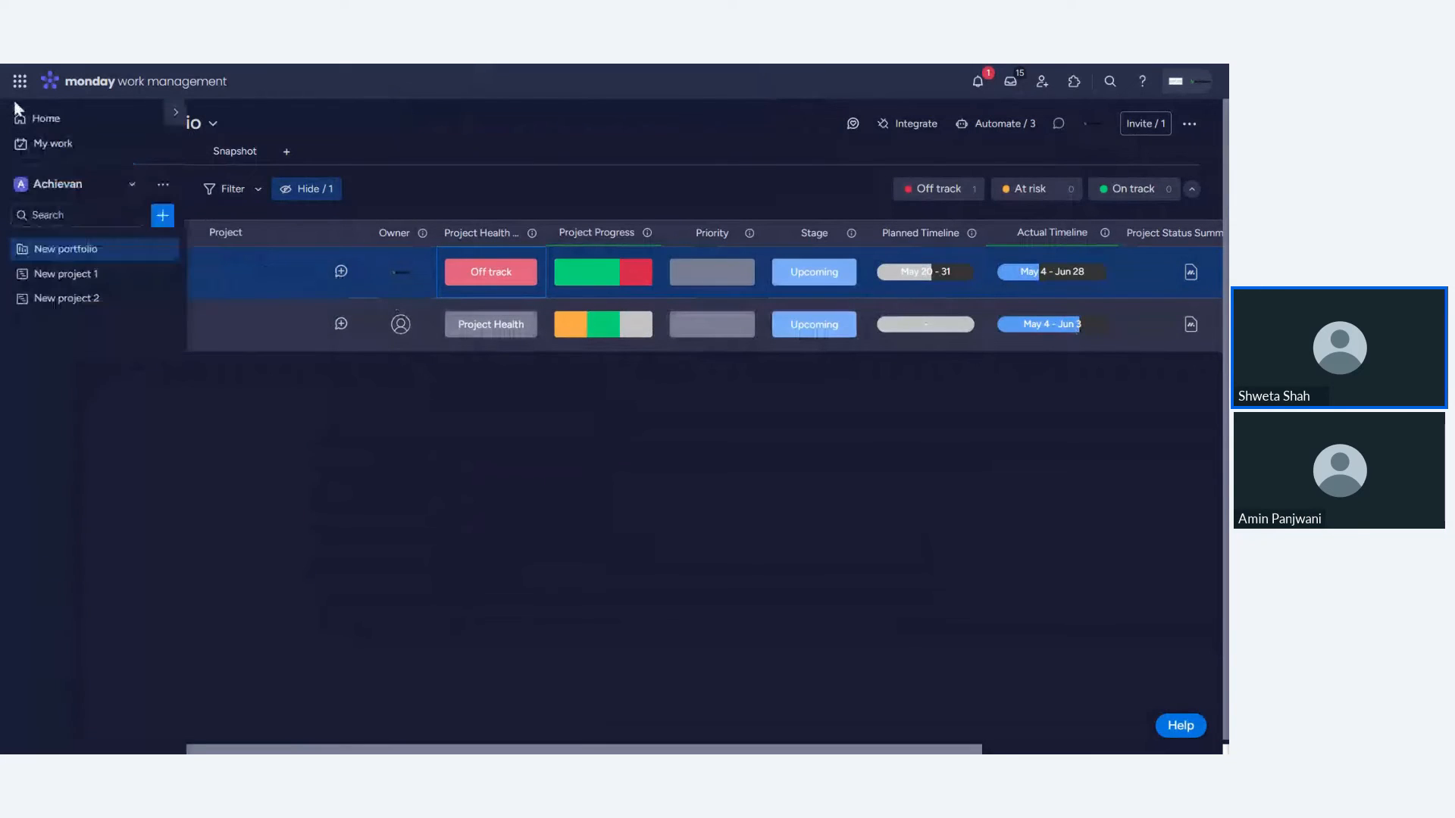
click(85, 305)
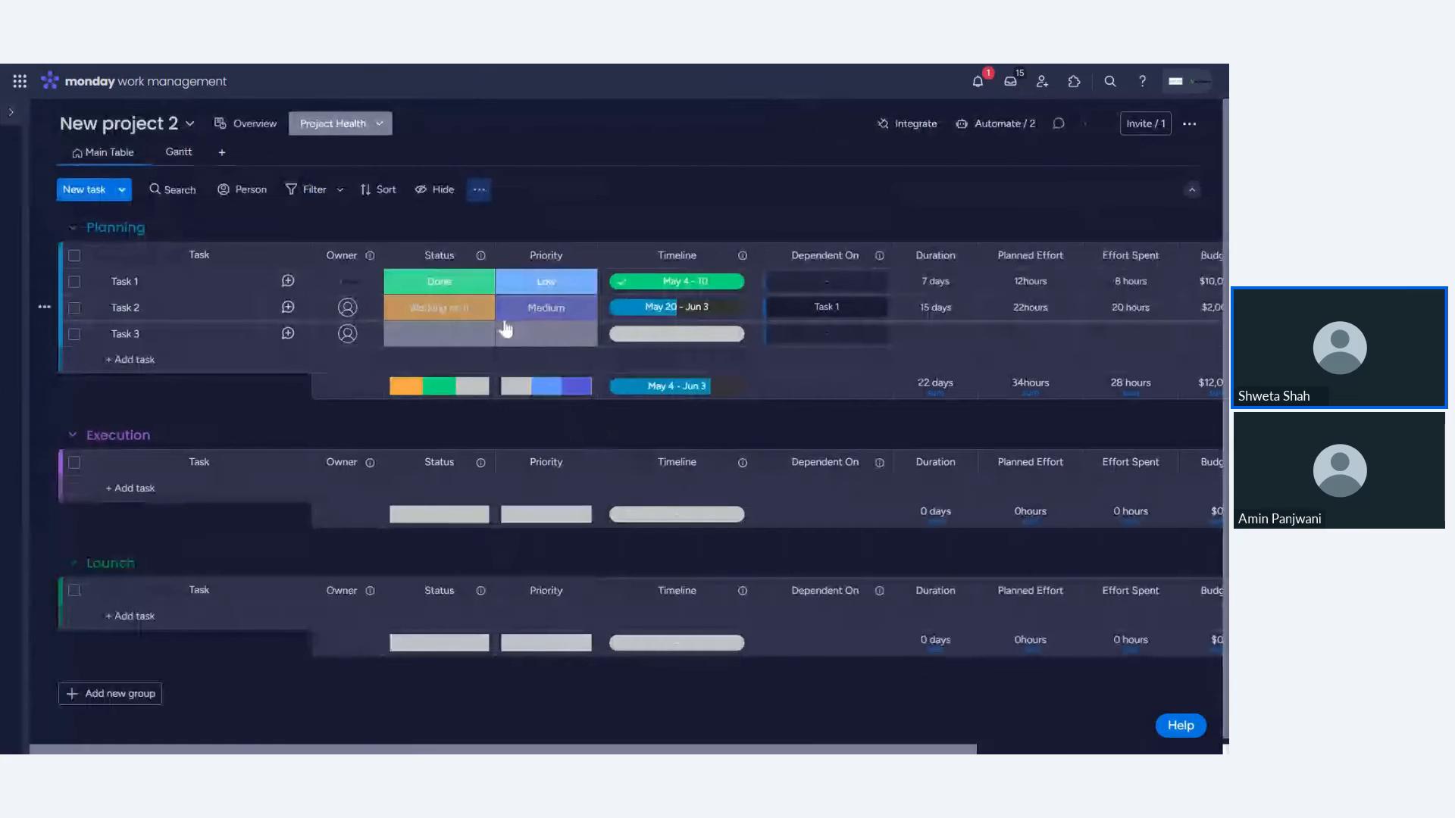
click(131, 283)
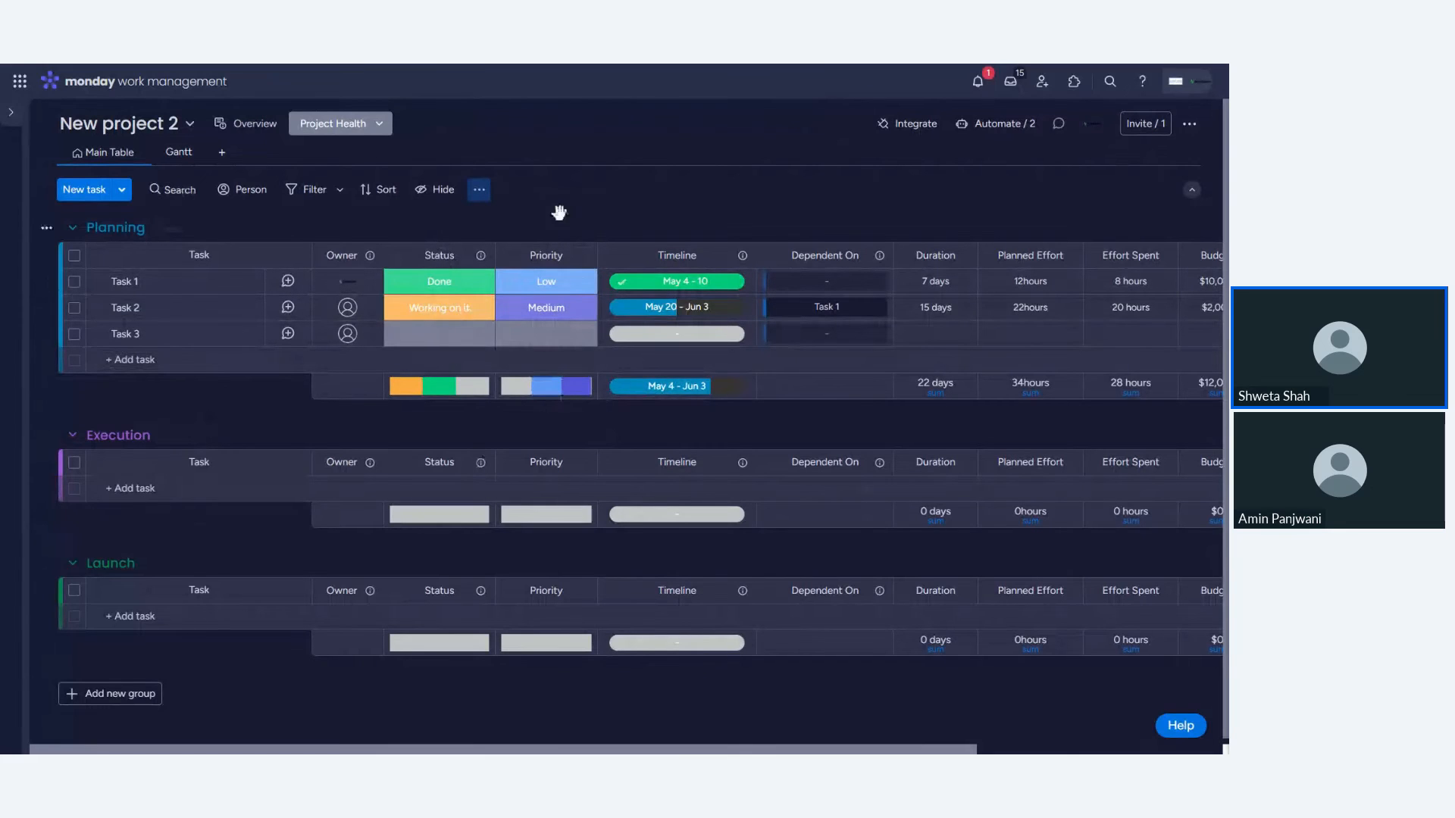
- Set New project 2's project health to At risk
mouse_move(4, 142)
drag(936, 750, 1112, 751)
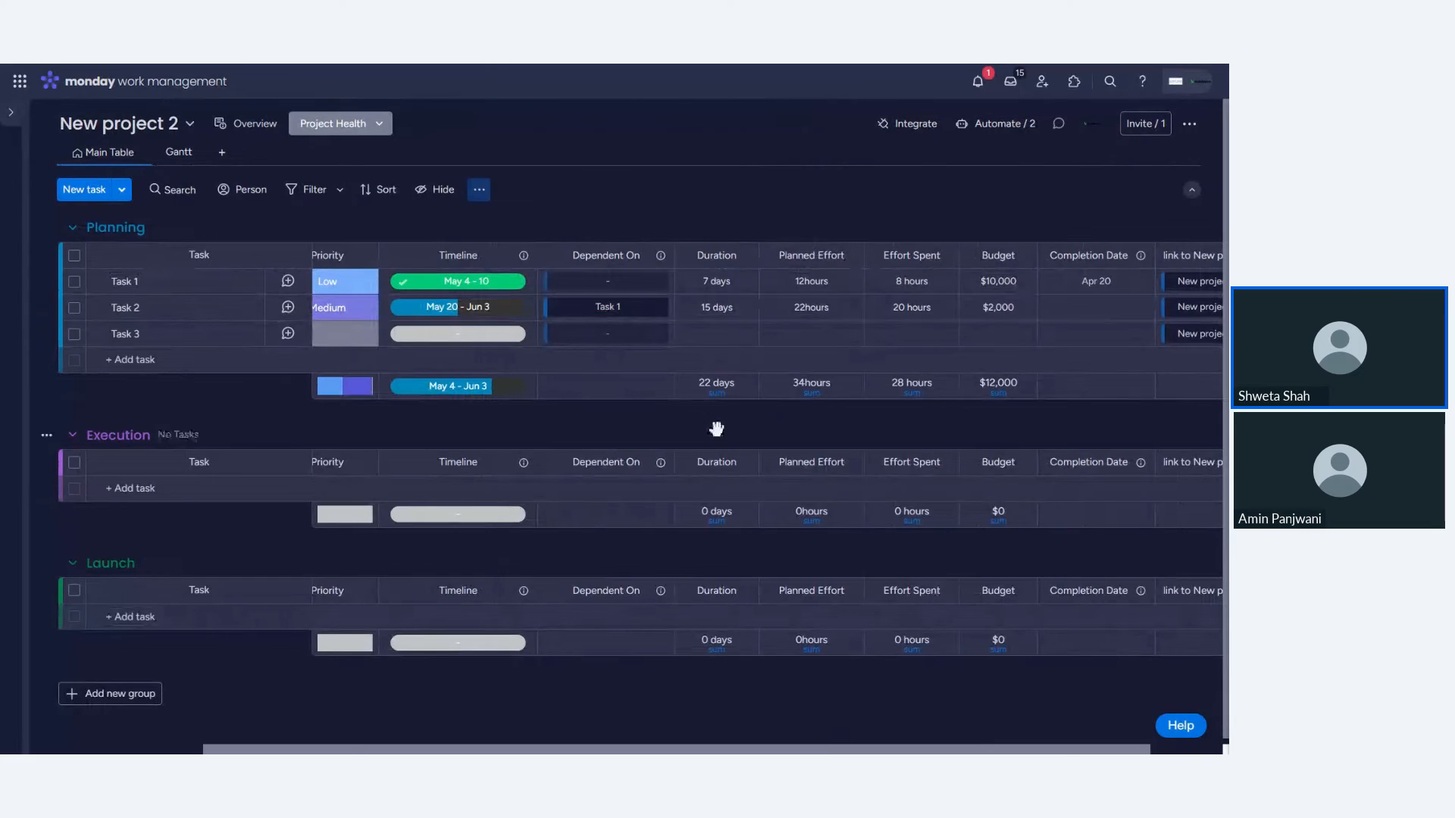
mouse_move(3, 210)
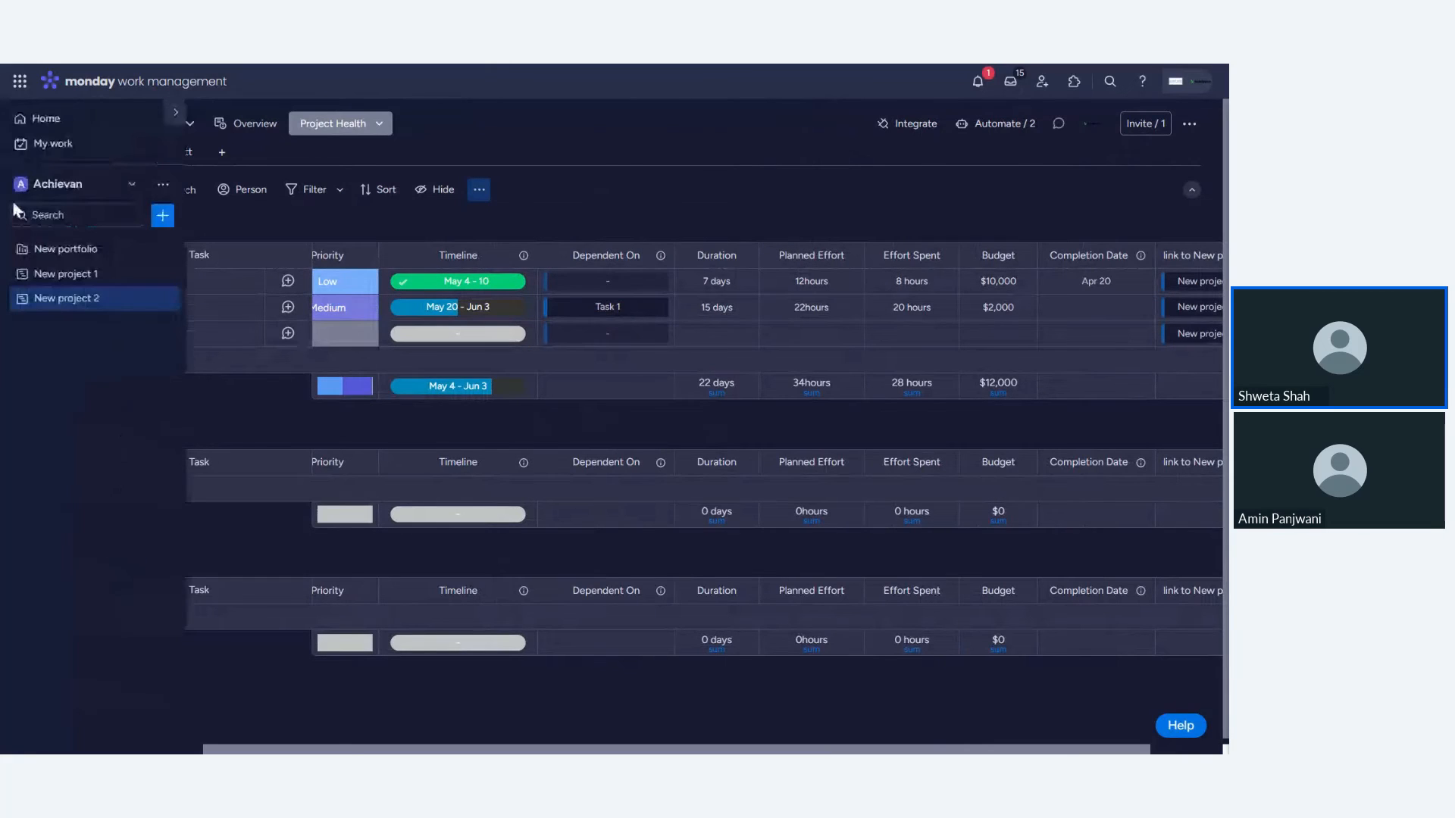
click(357, 126)
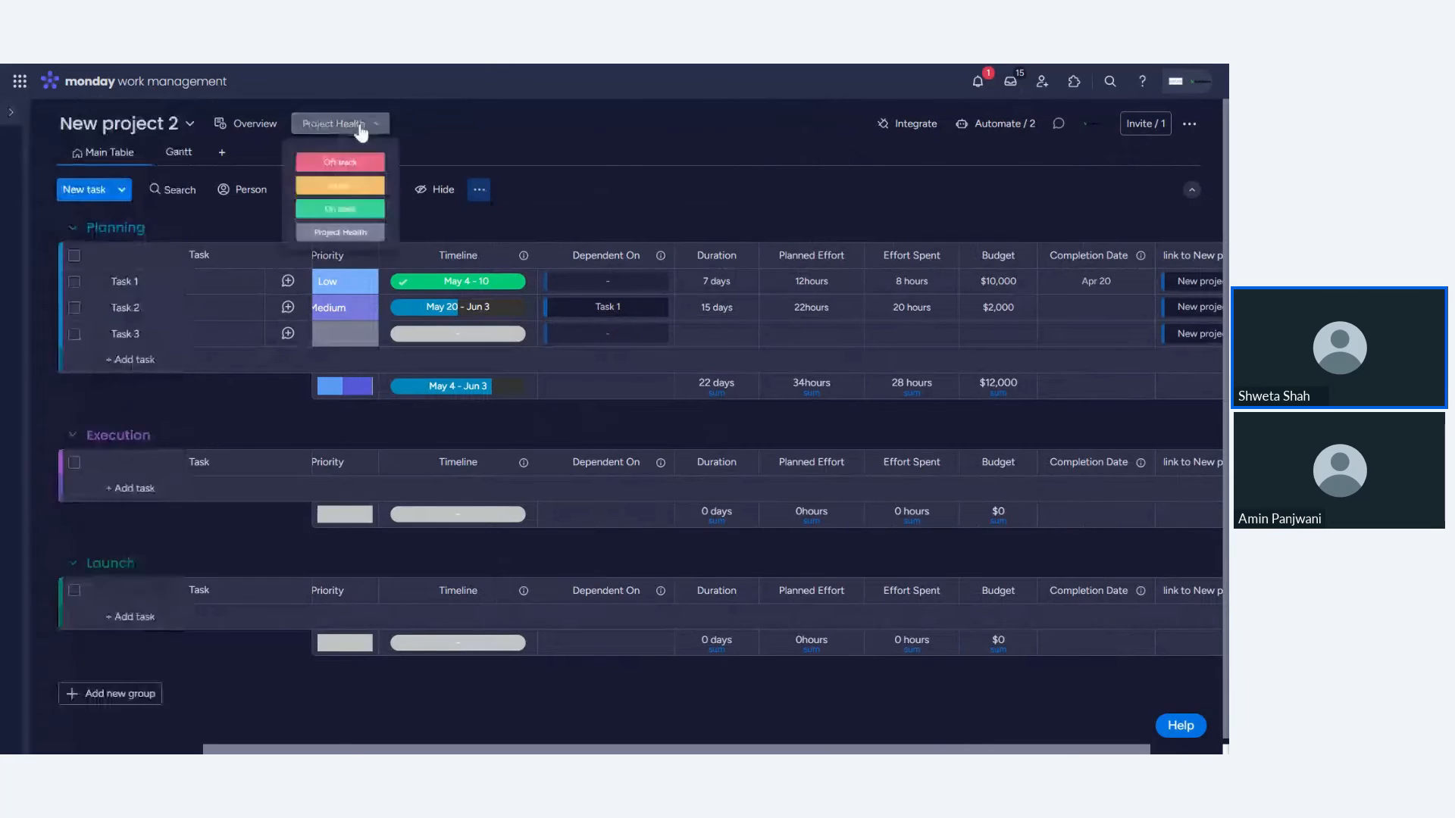
click(347, 200)
- Open the portfolio's Snapshot view and New project 2's insights, then go to its board
mouse_move(9, 272)
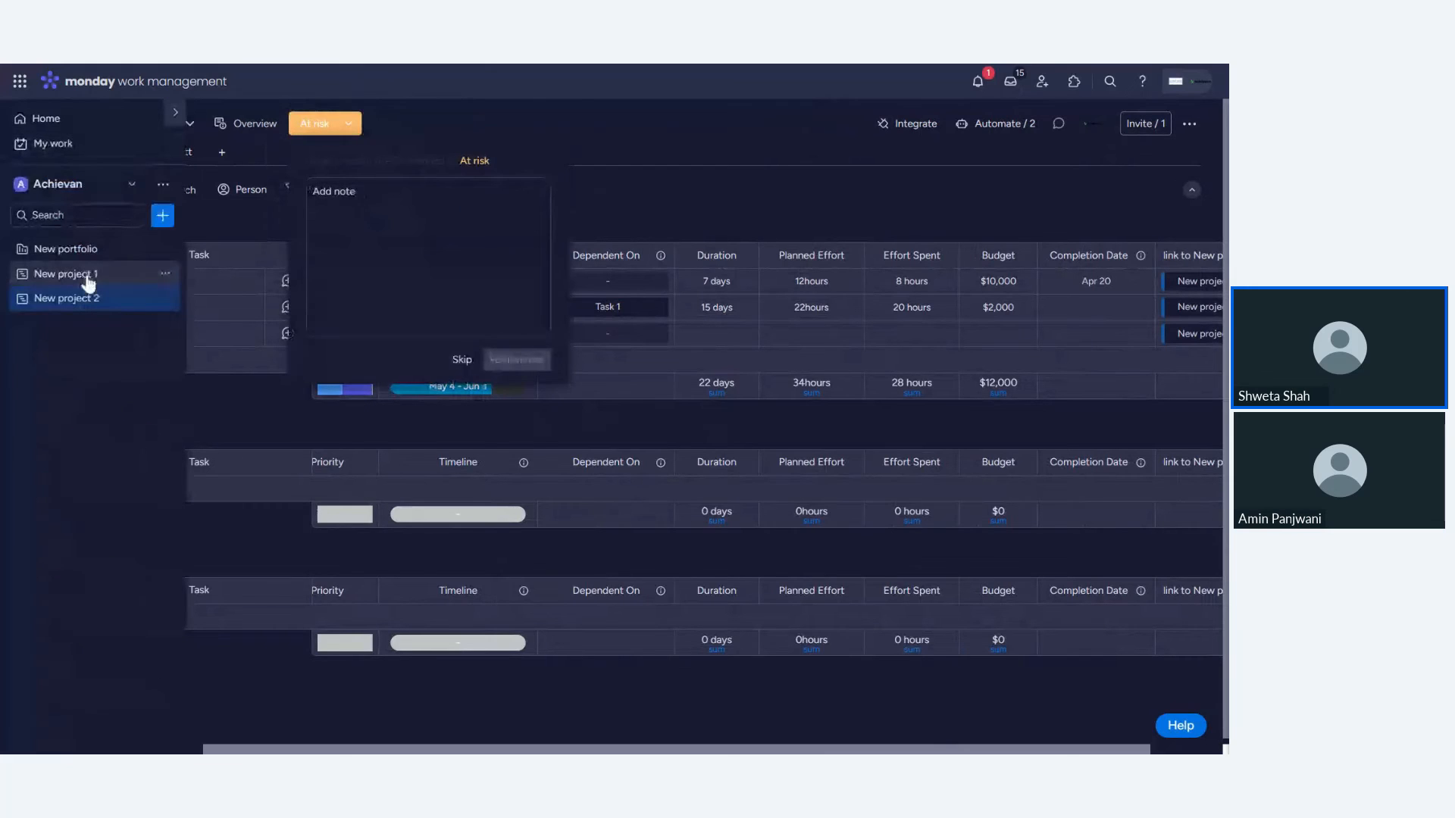
click(91, 252)
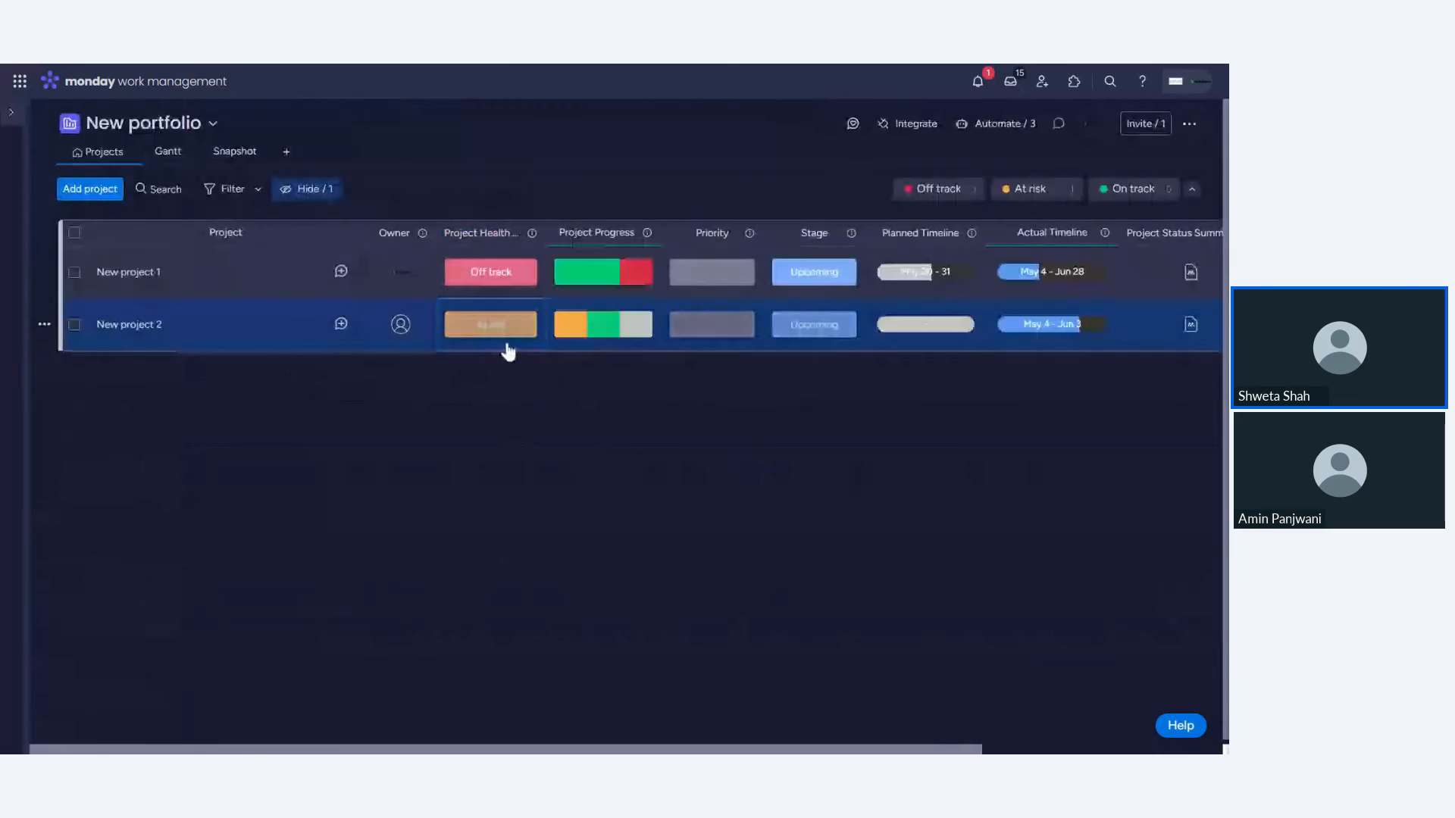
click(234, 154)
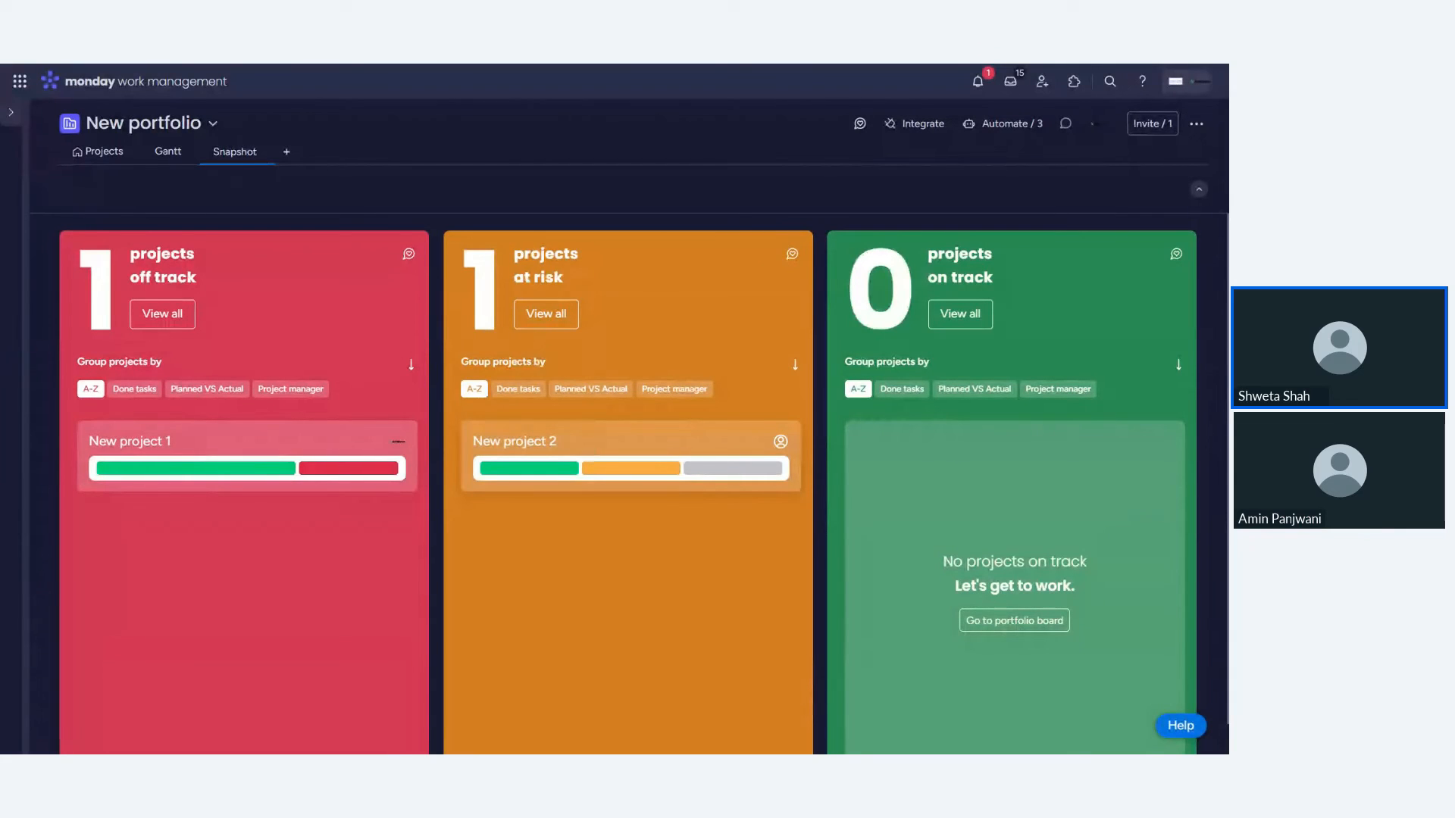
click(589, 451)
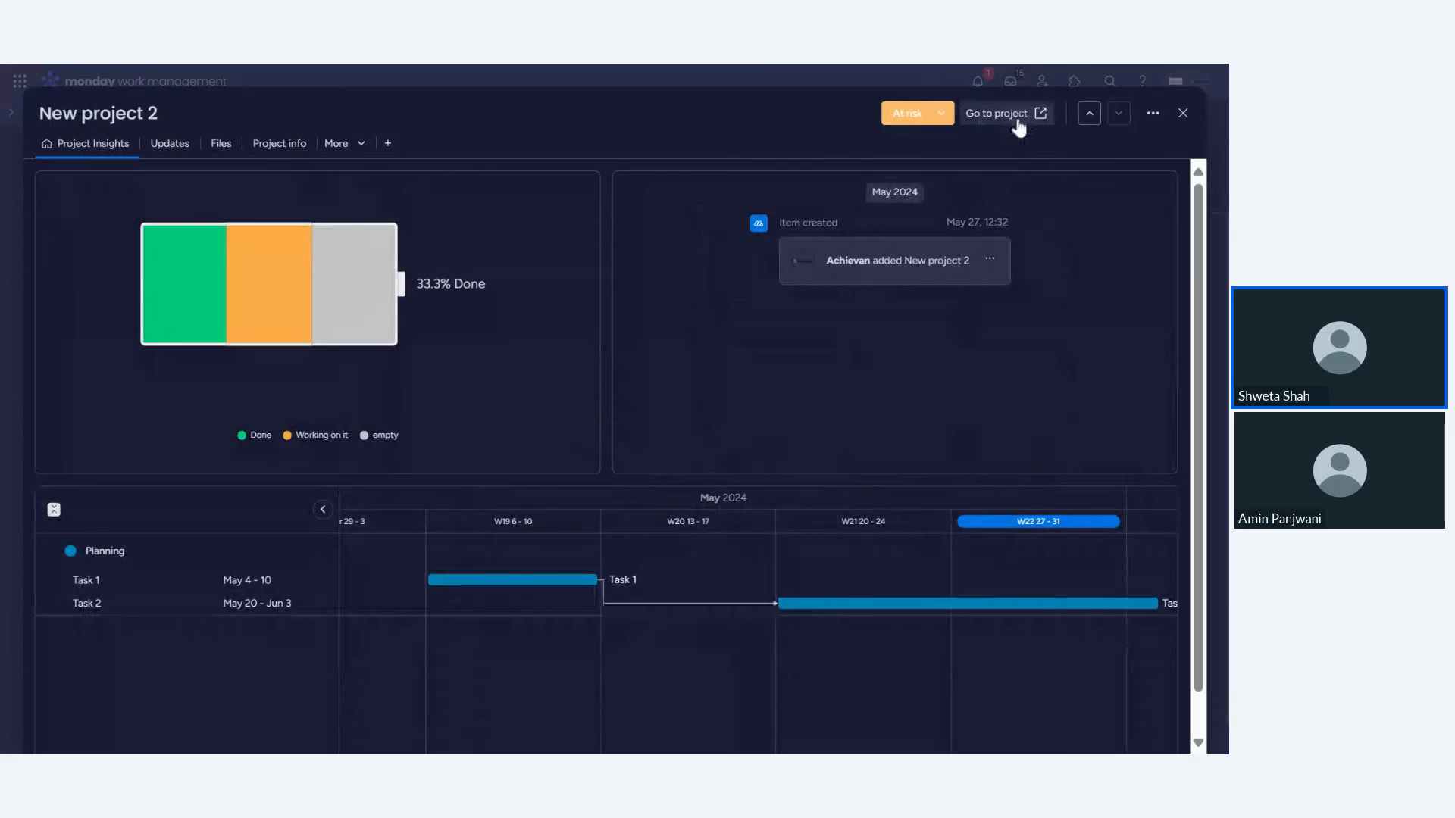
click(1025, 115)
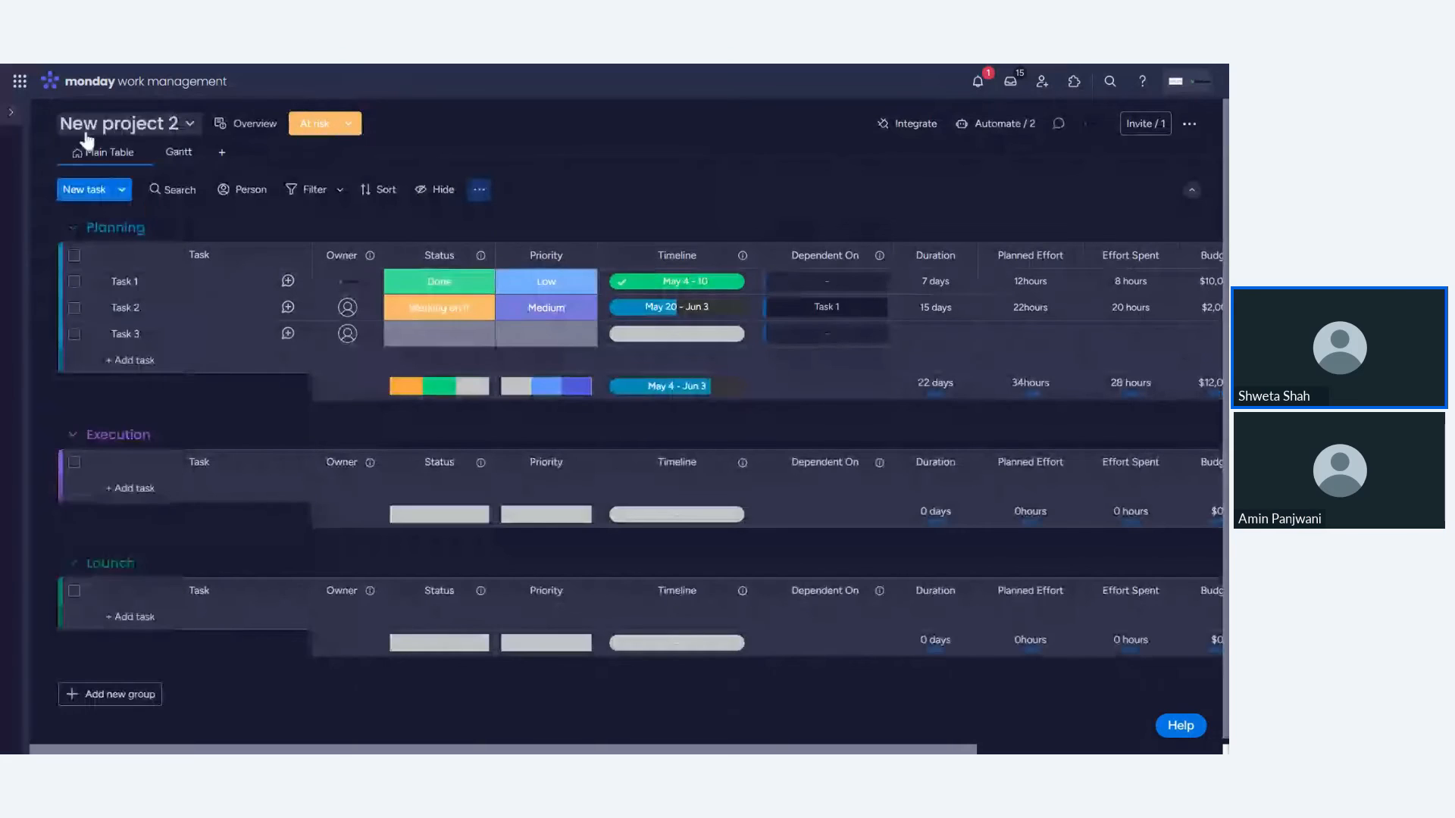
- Open New project 1's insights from the portfolio snapshot, visit its board, and return to the portfolio's Projects view
mouse_move(76, 274)
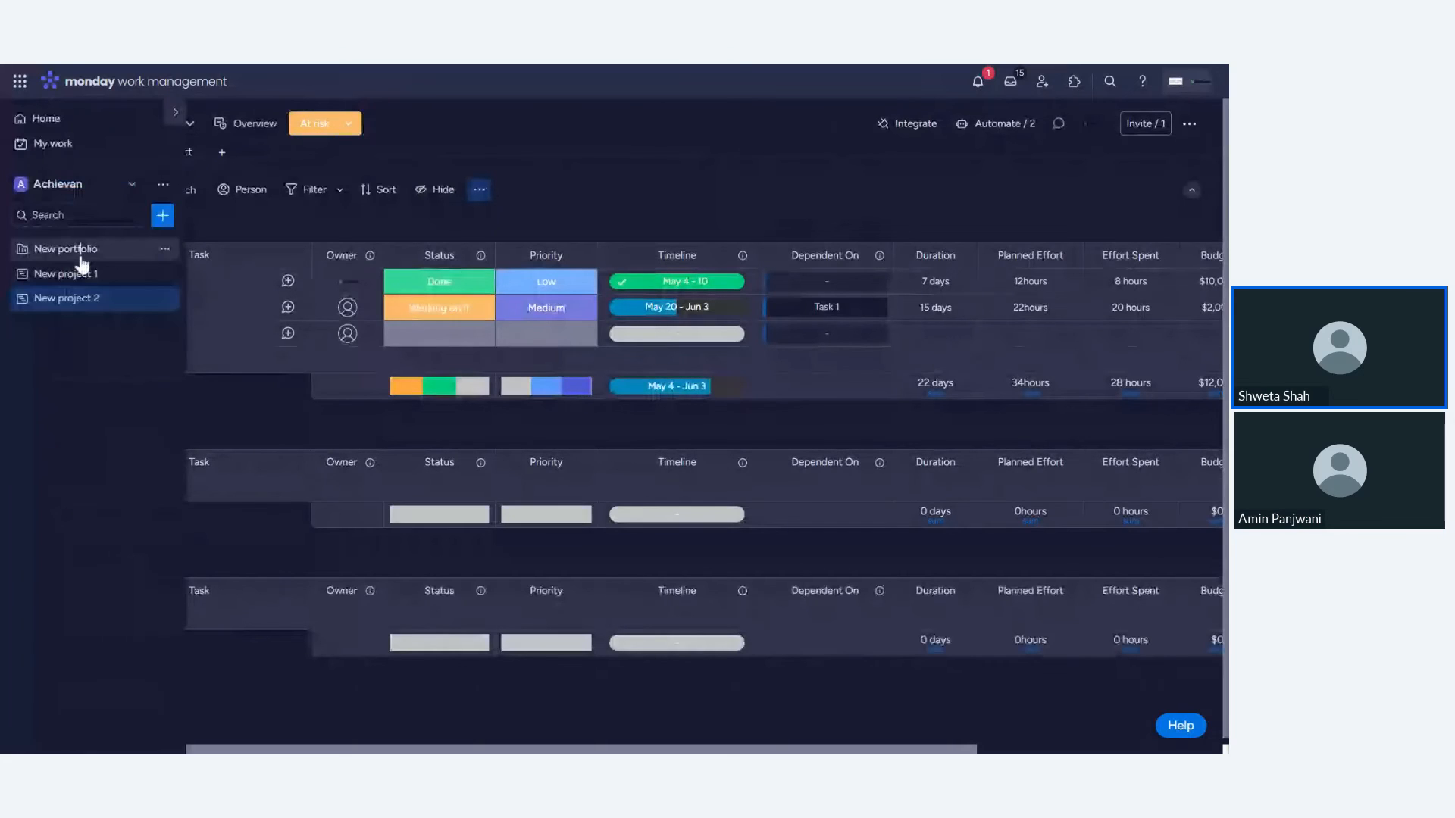
click(68, 249)
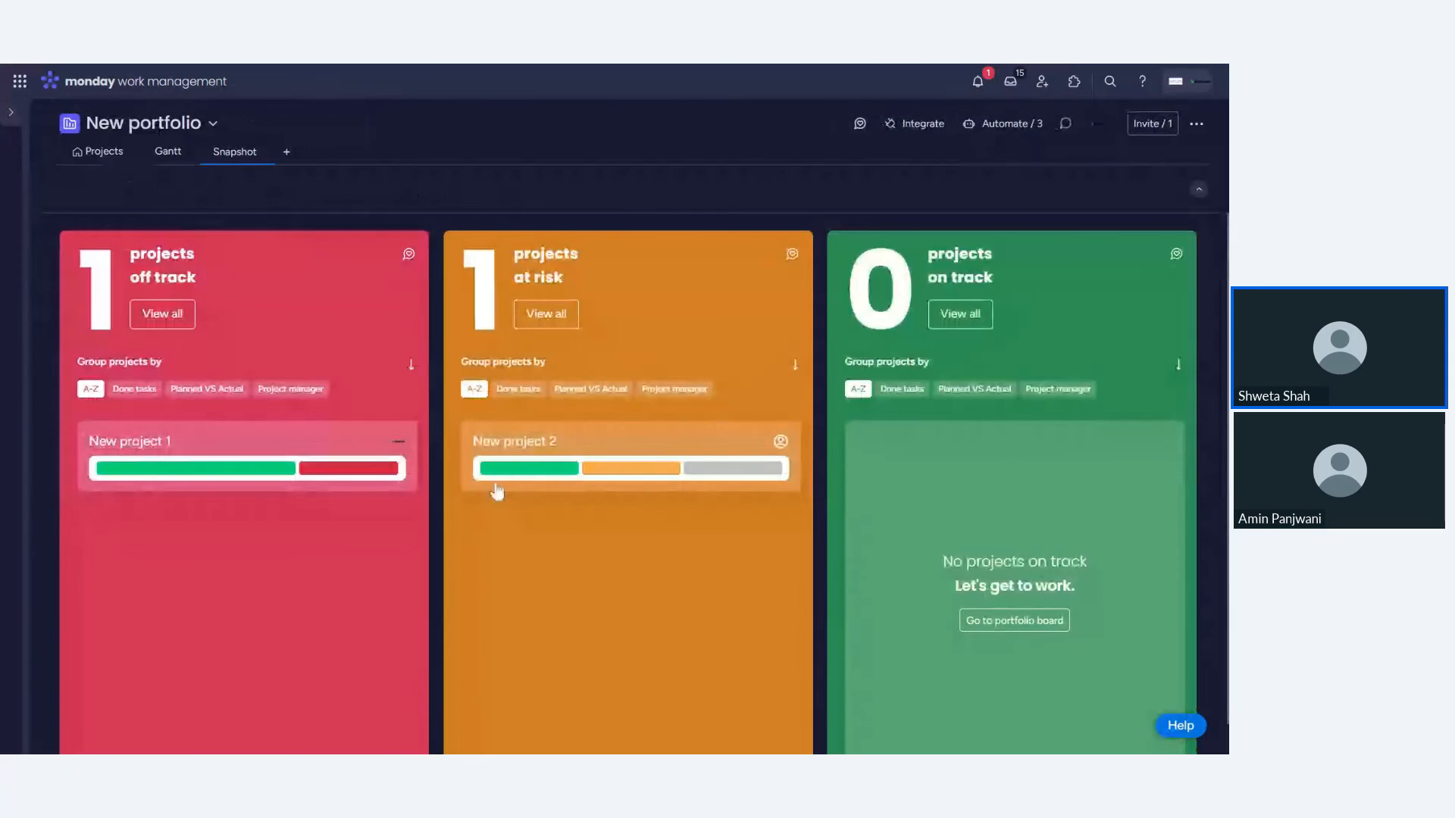
click(216, 455)
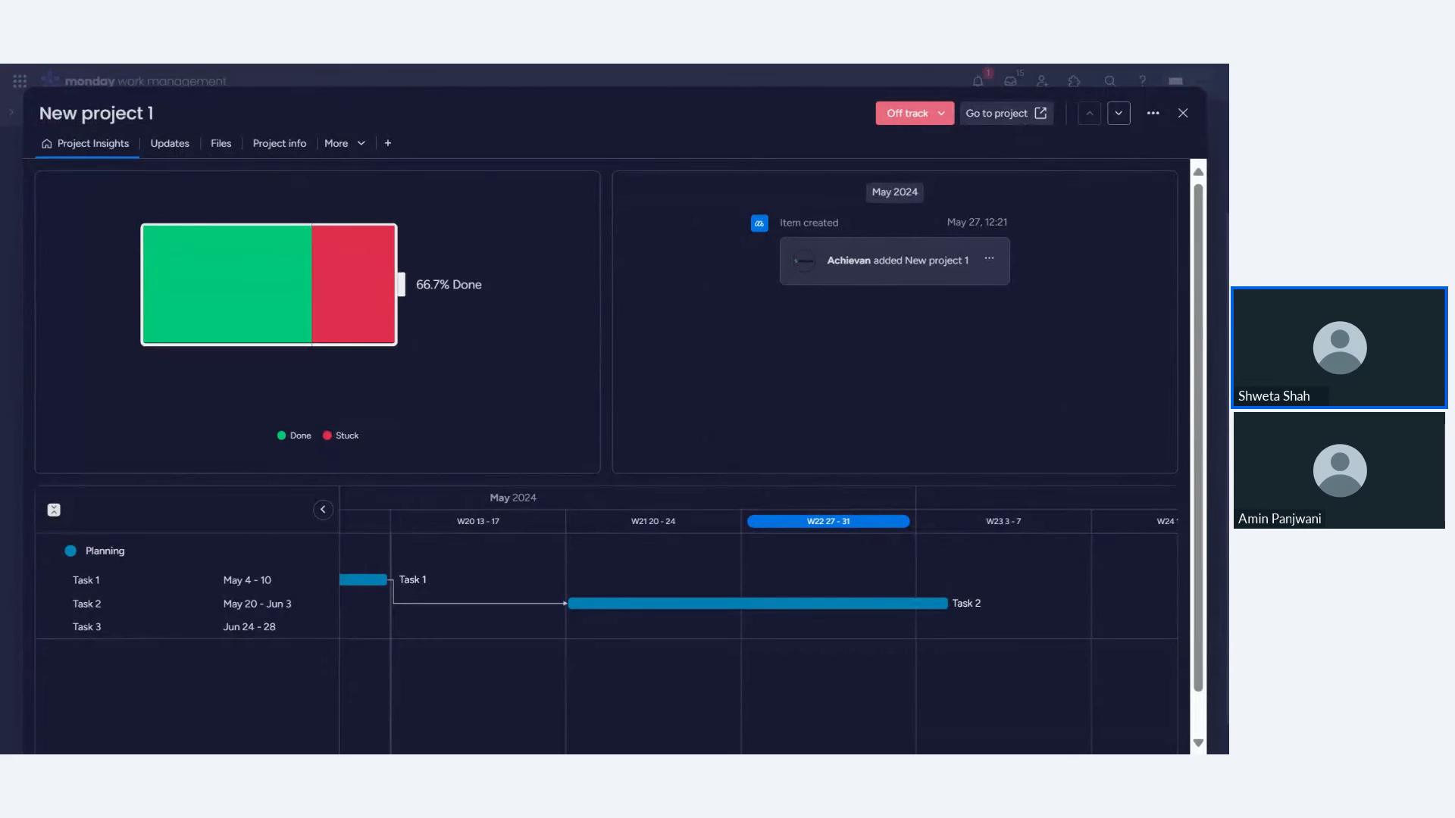
click(1023, 124)
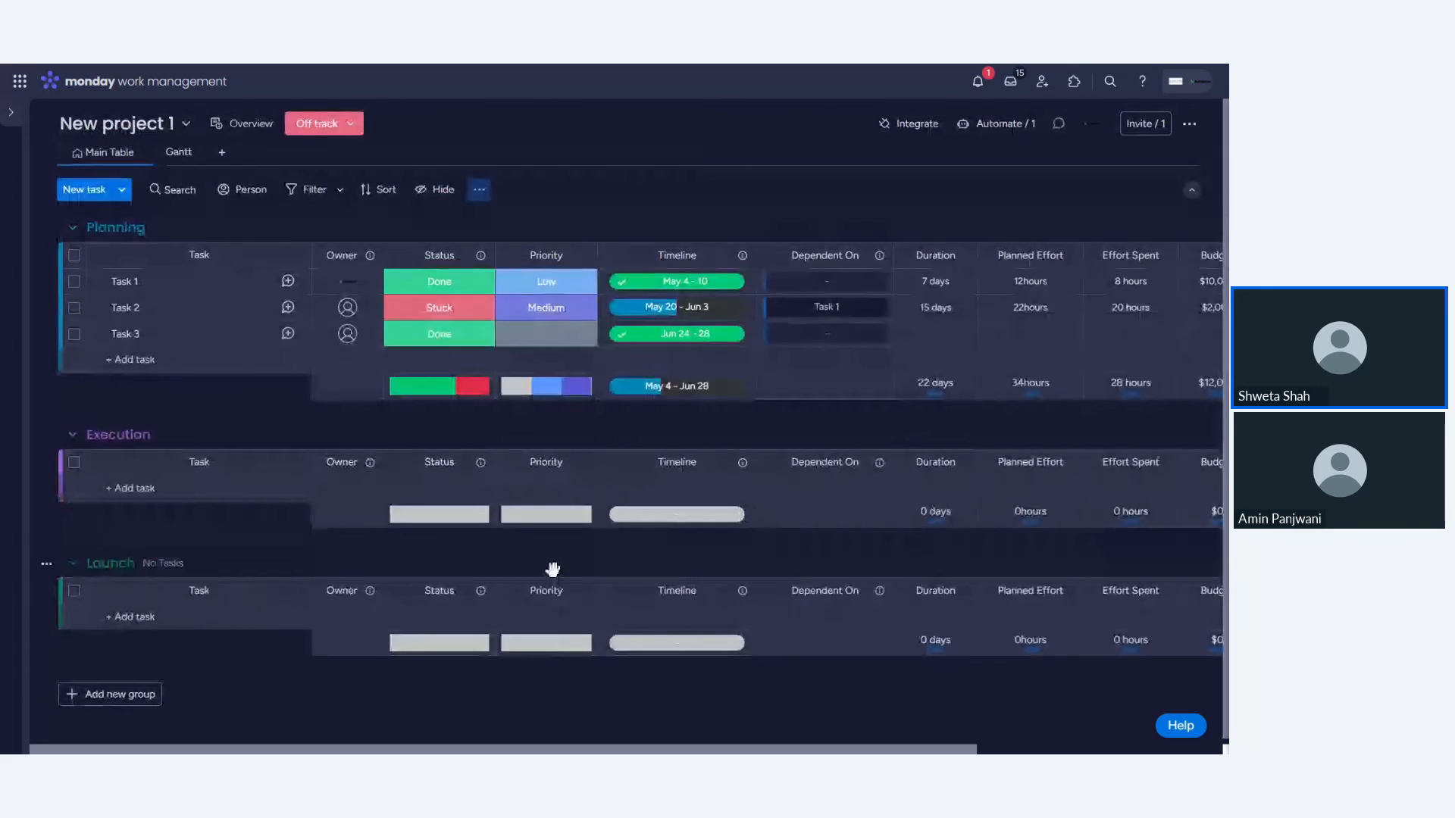
click(12, 125)
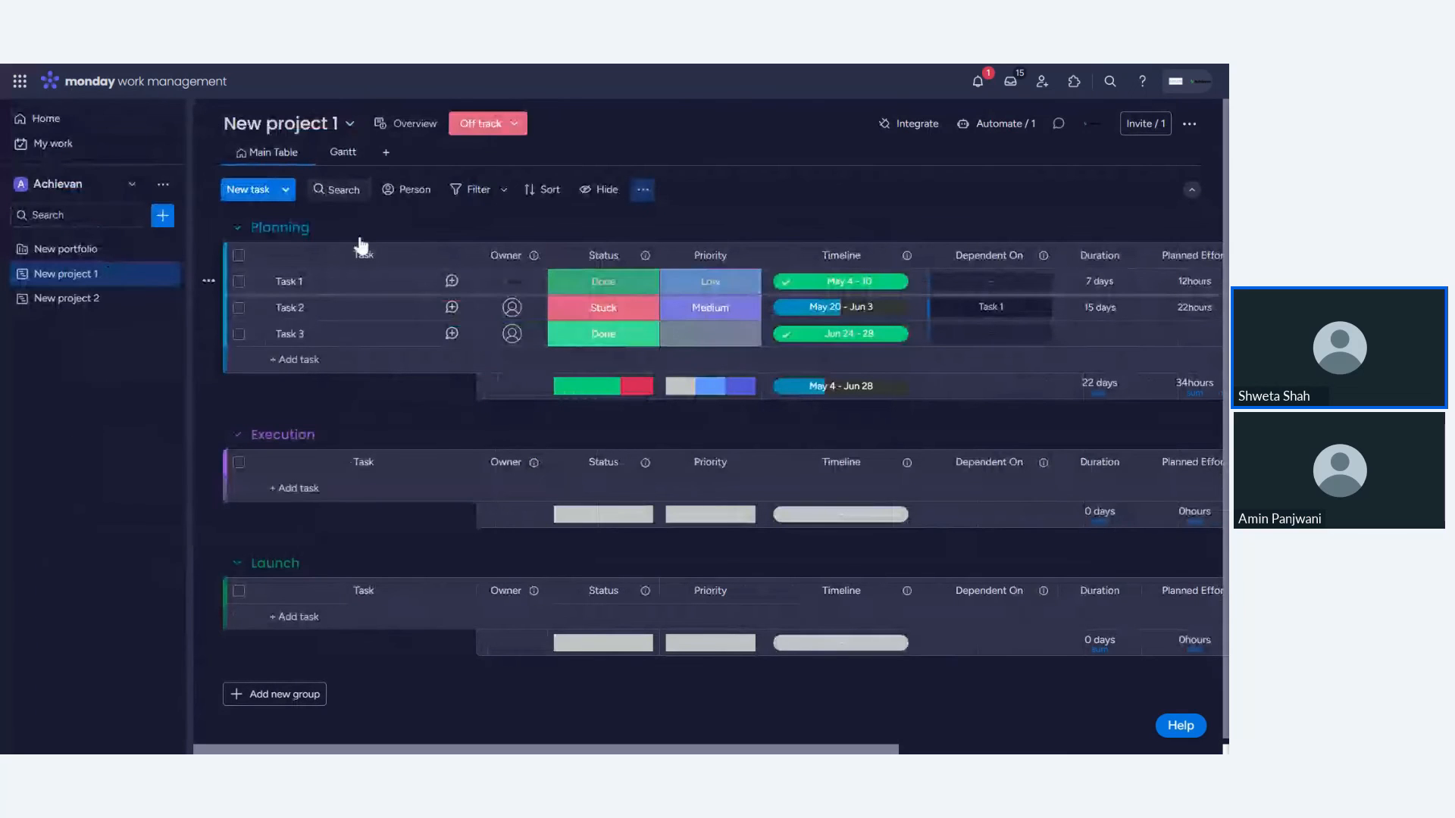
click(90, 250)
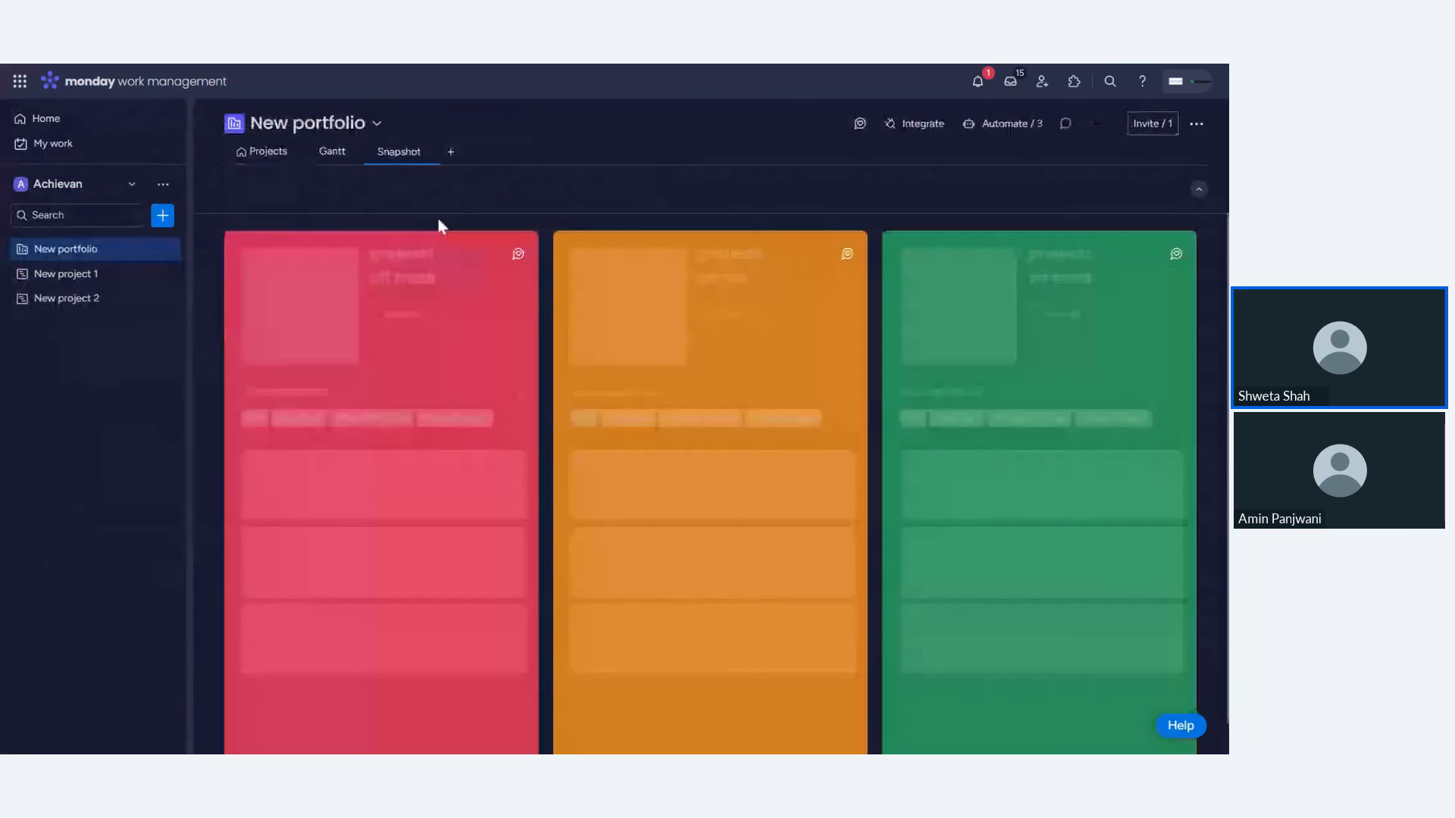
click(266, 152)
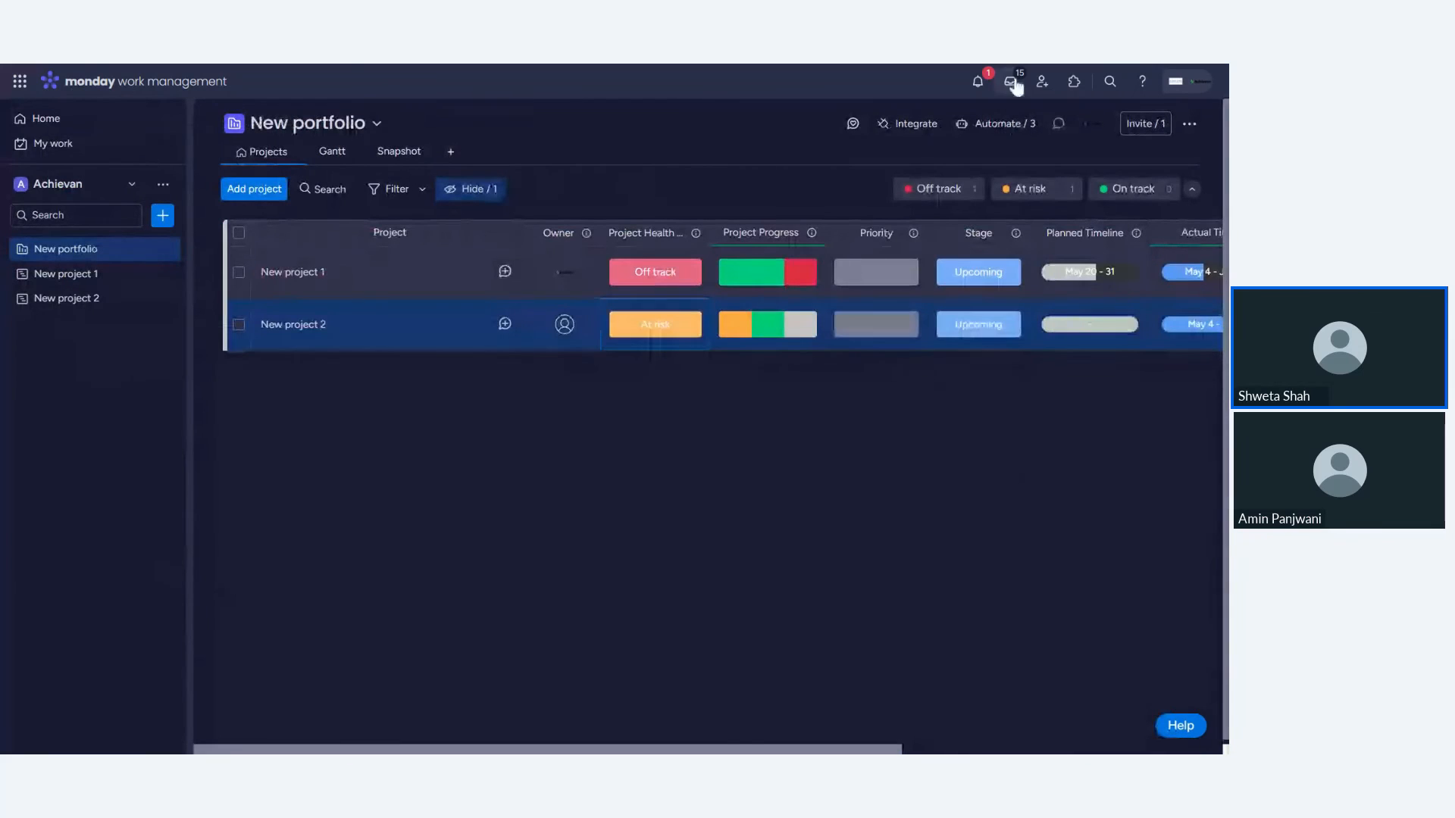
- Open the portfolio's automation center and close it
click(998, 124)
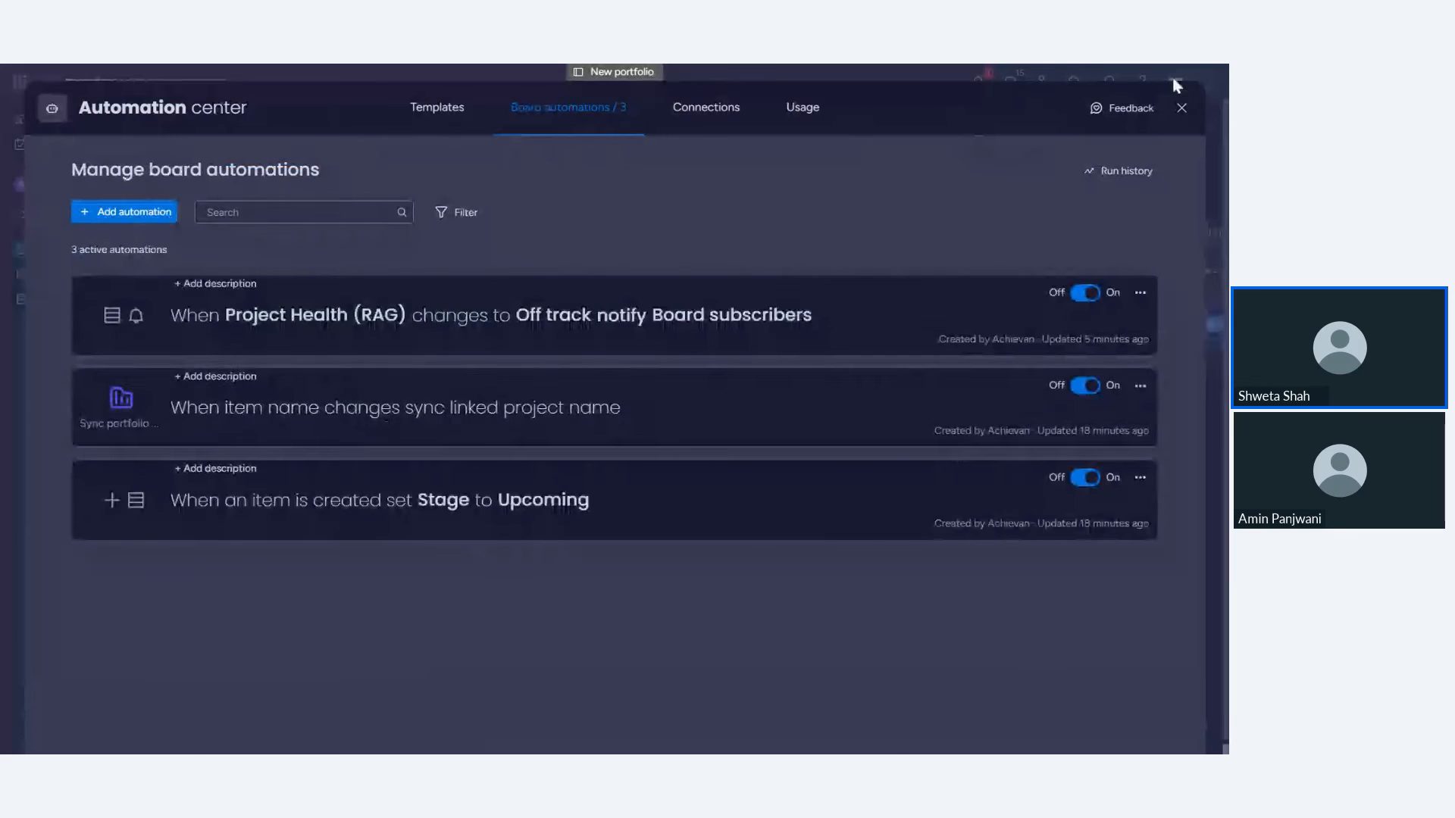
click(1181, 107)
- Rename the New project 2 item in the portfolio to Achievan
click(327, 324)
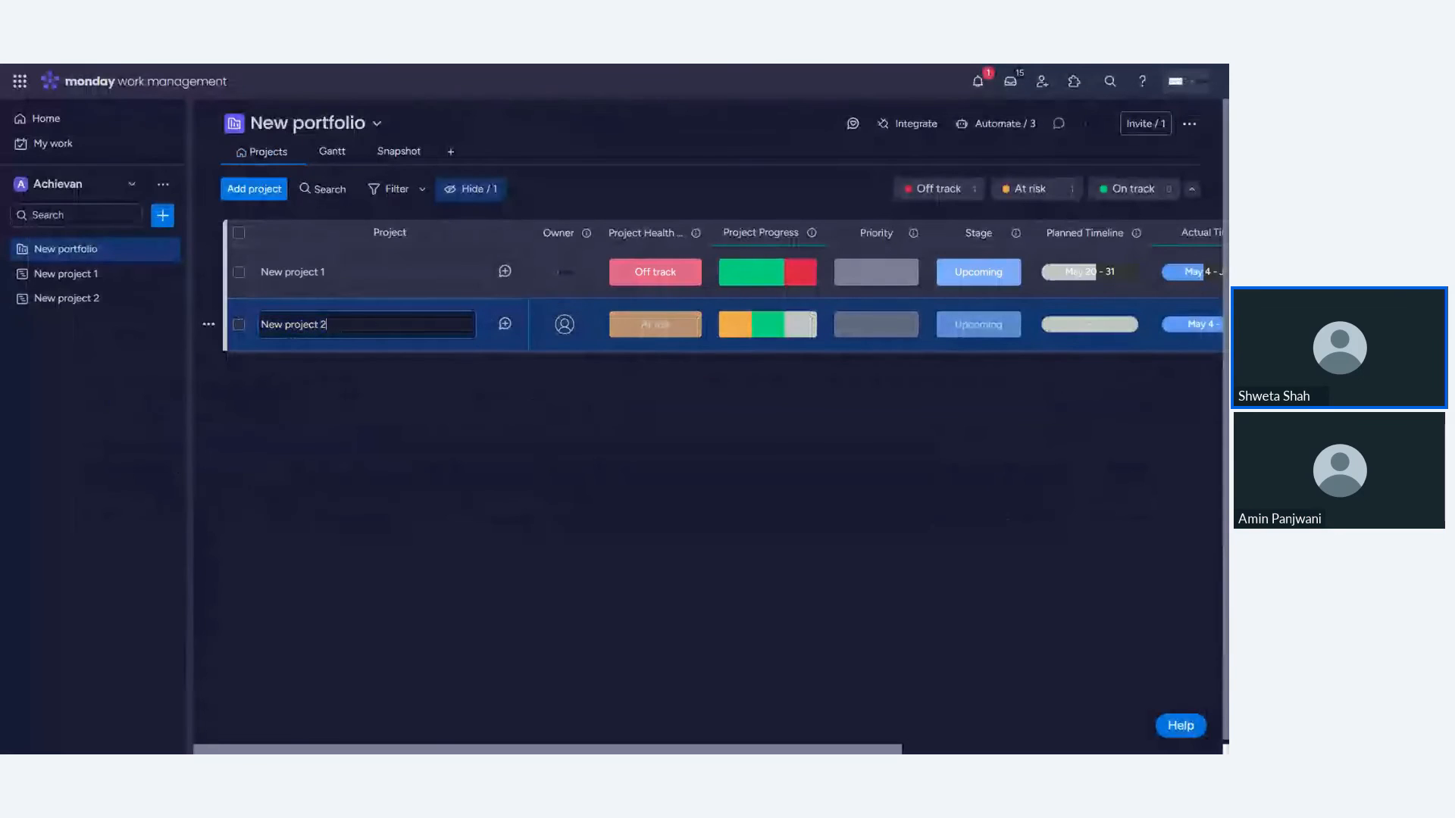
key(BackSpace)
key(BackSpace)
key(BackSpace)
key(BackSpace)
key(BackSpace)
key(BackSpace)
key(BackSpace)
key(BackSpace)
key(BackSpace)
key(BackSpace)
key(BackSpace)
key(BackSpace)
text(Achievan)
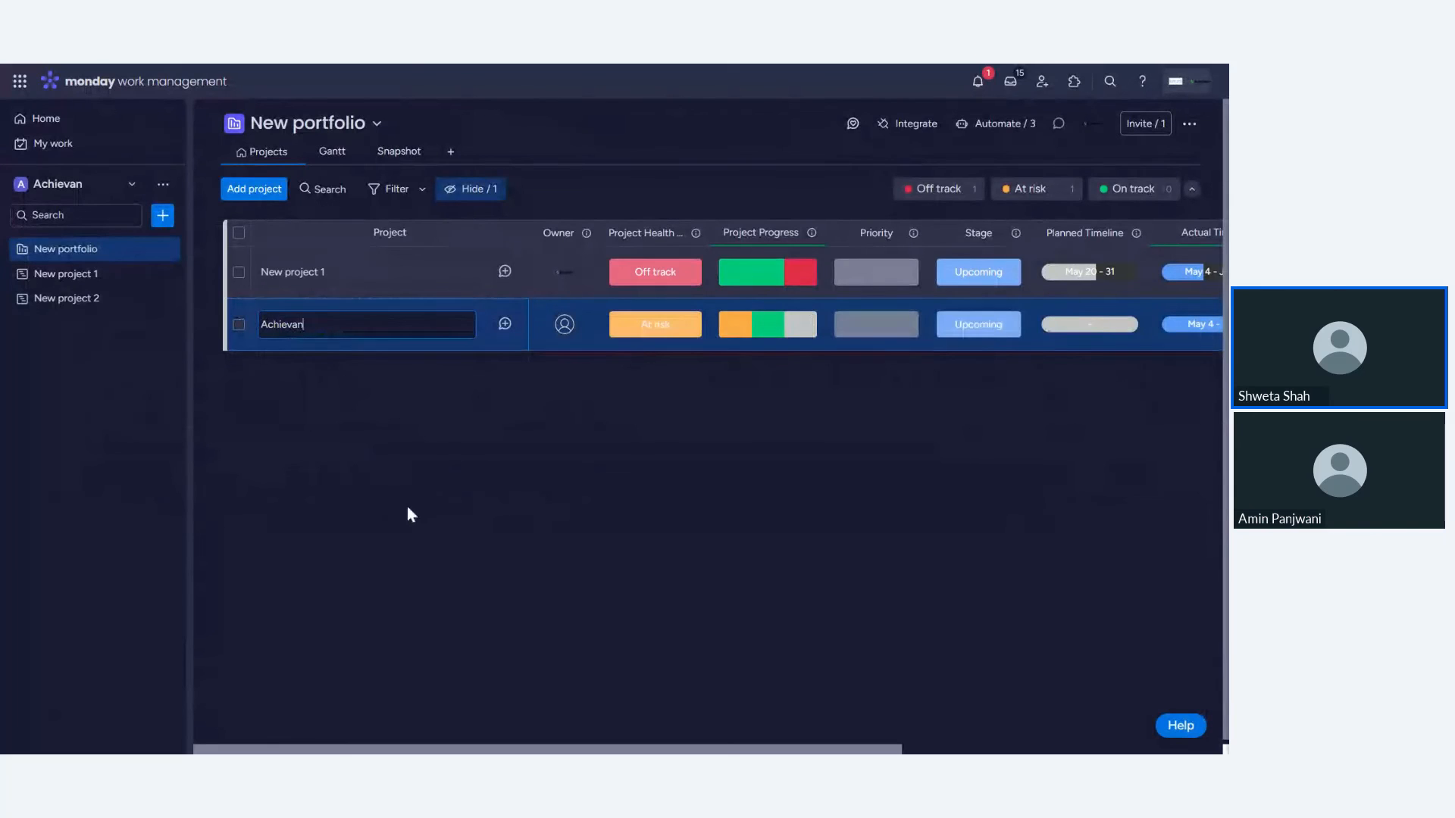
click(410, 506)
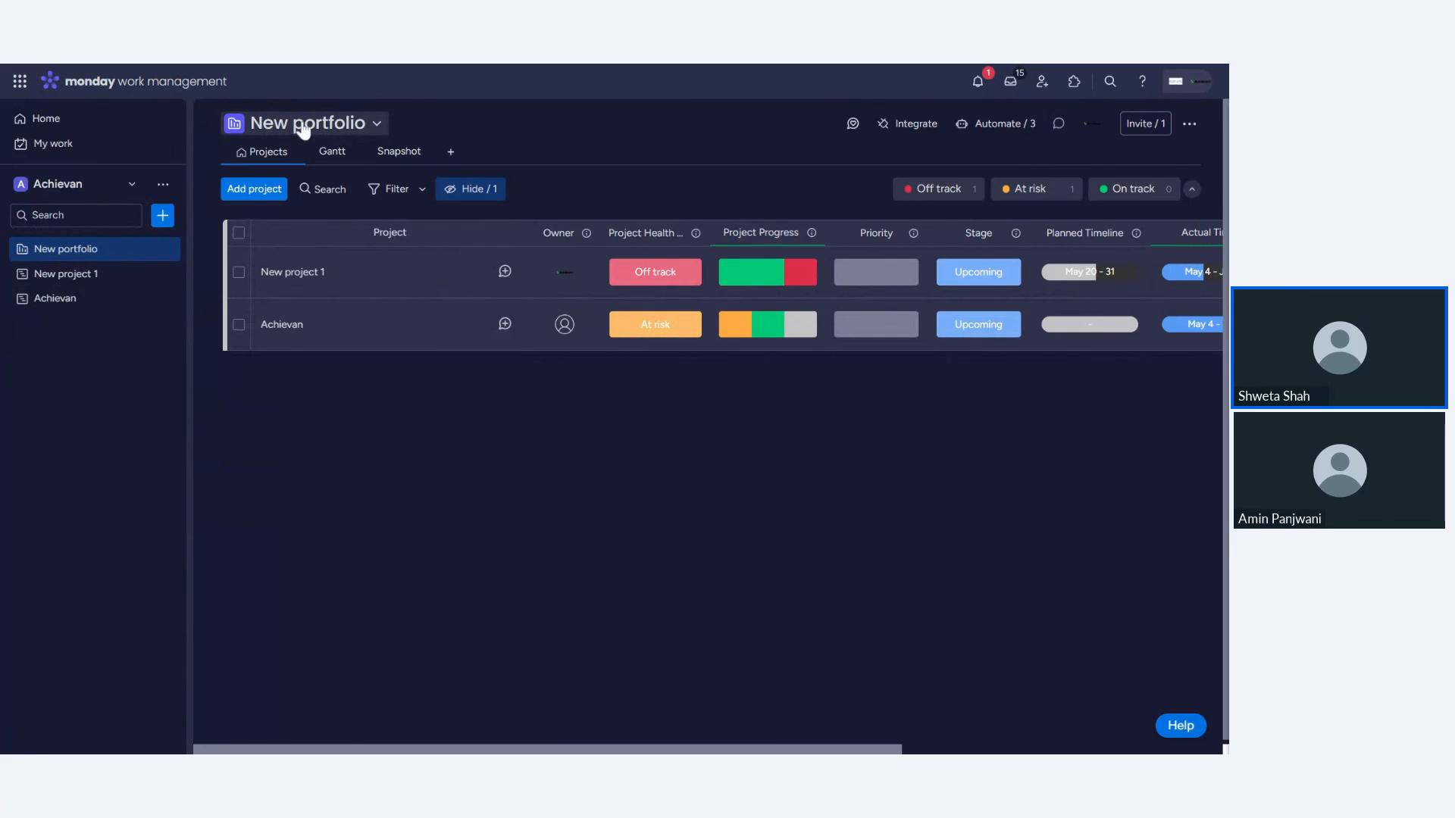
- Rename the portfolio to Campaign Management
click(317, 124)
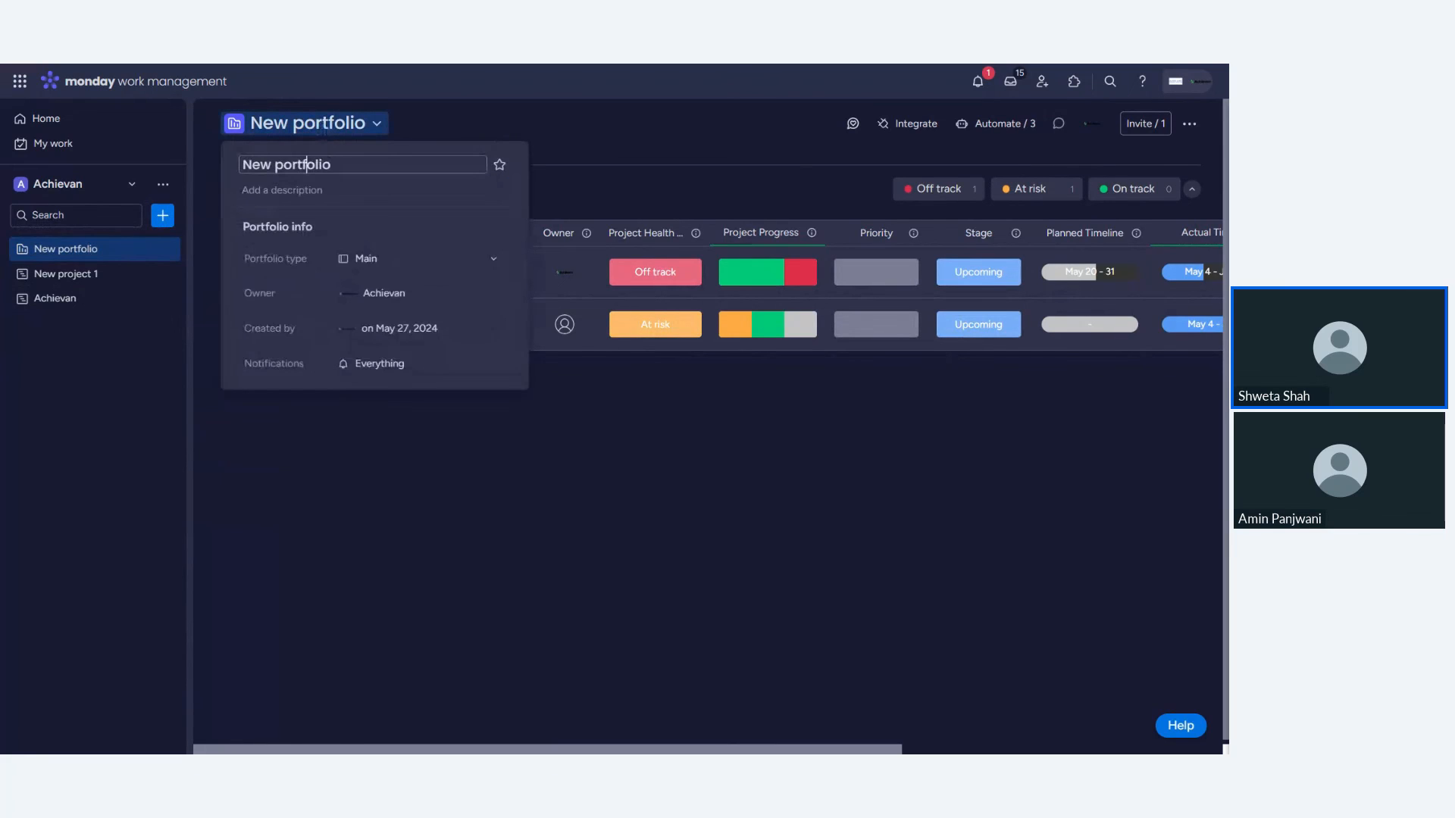
click(306, 164)
text(Camp)
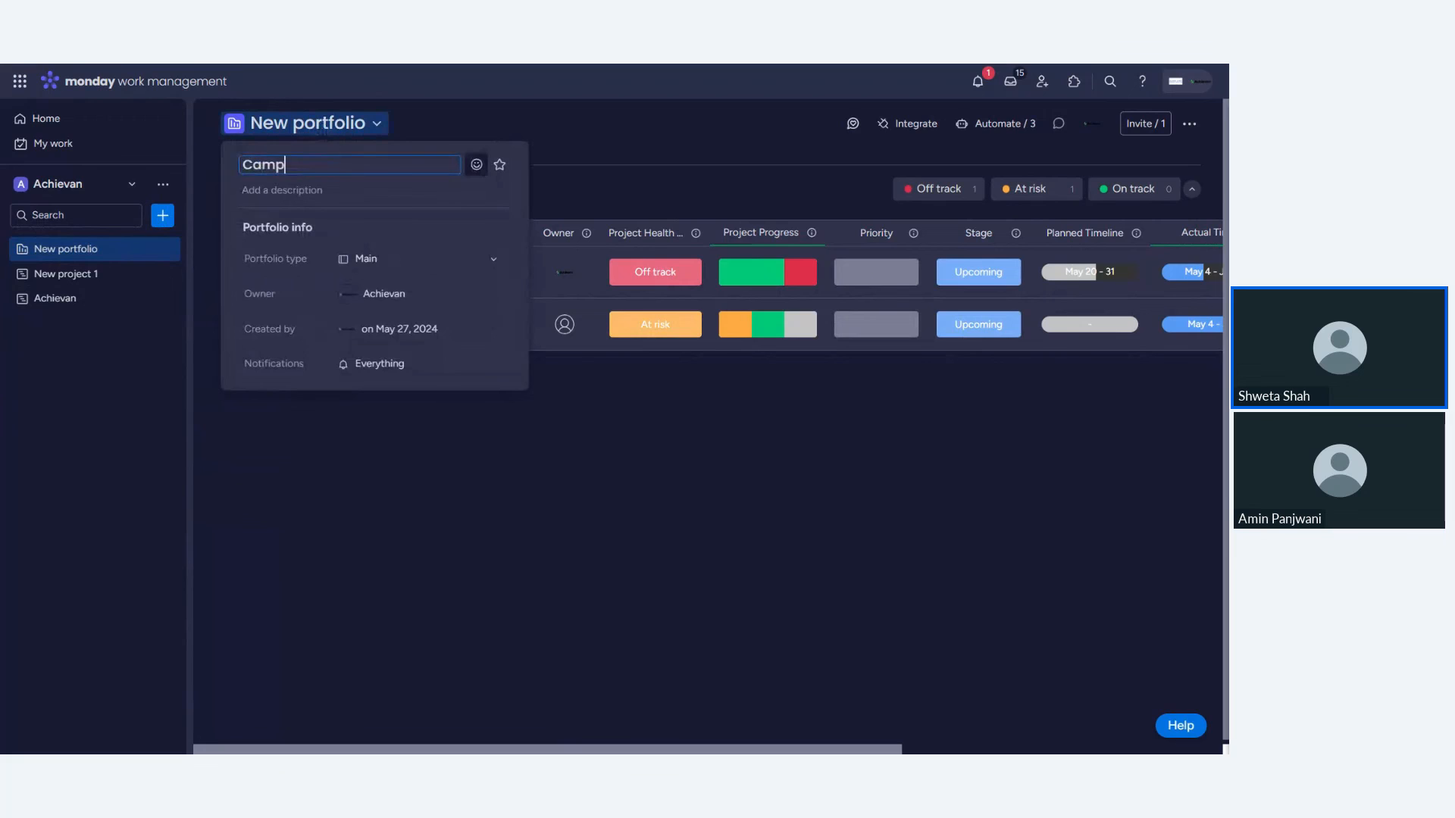
text(aign Management)
click(584, 425)
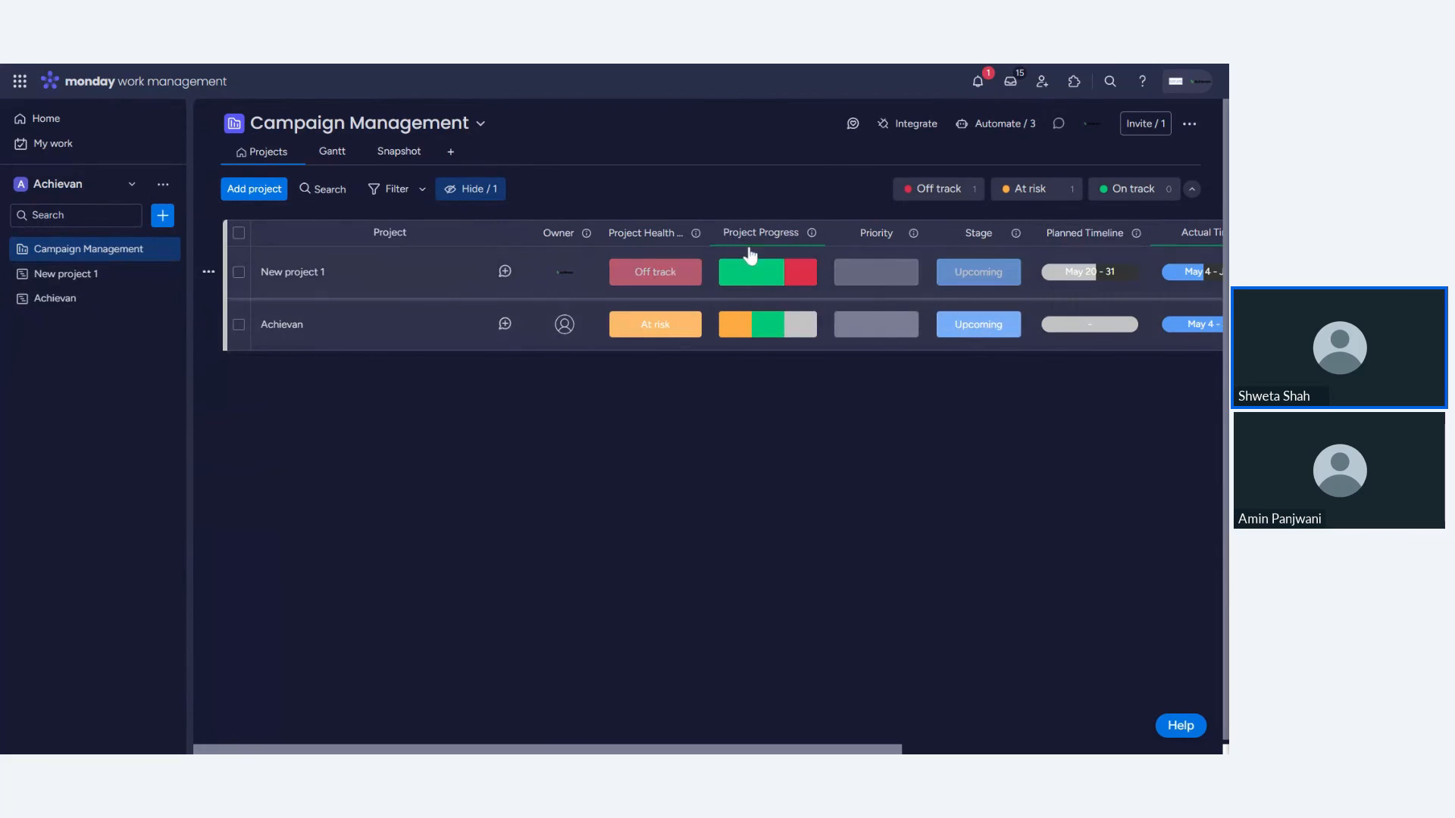
- Inspect the portfolio's remaining columns and the Achievan board's linked project column, then return to the portfolio
drag(848, 749, 850, 749)
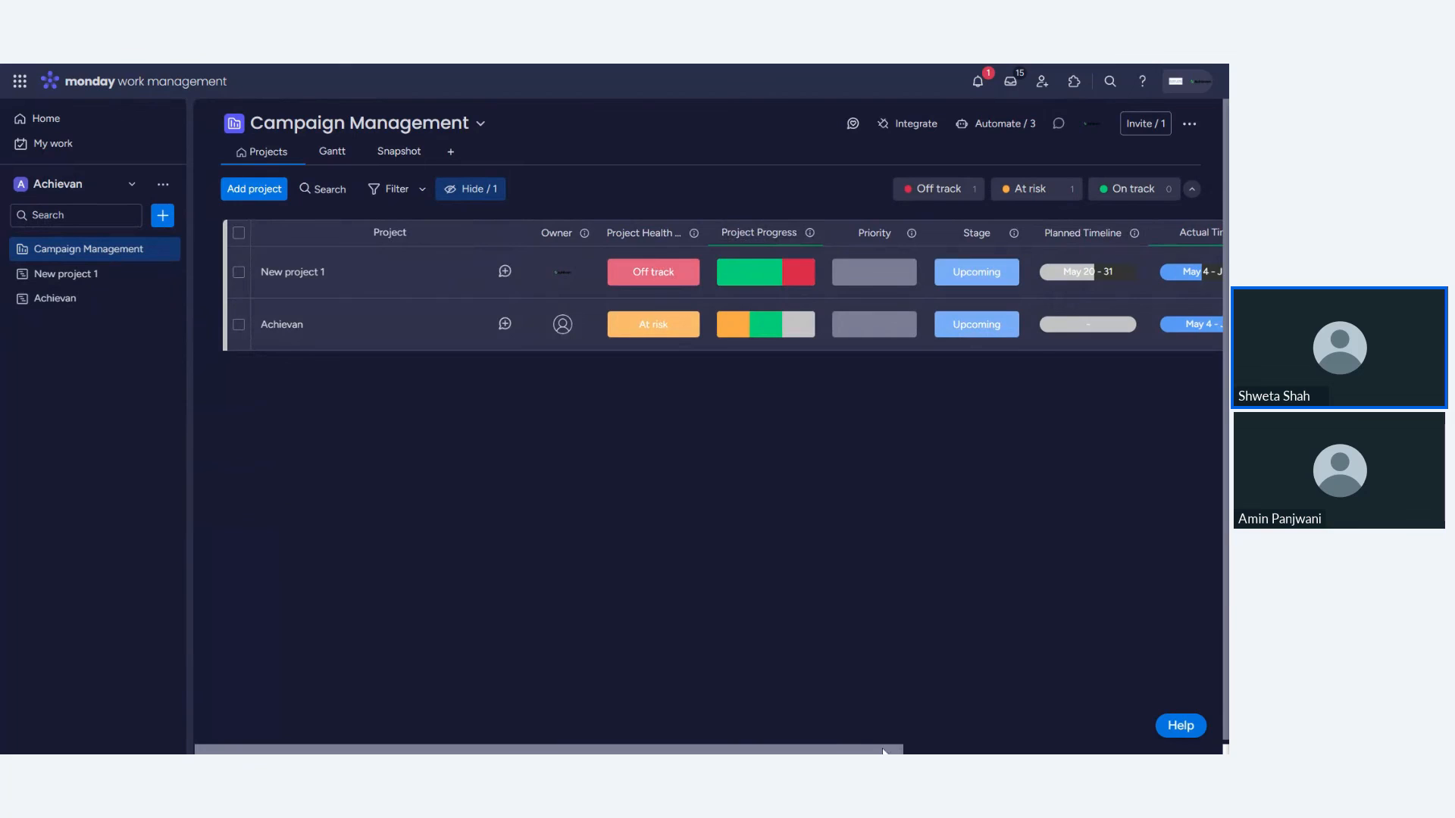
drag(866, 752, 1185, 751)
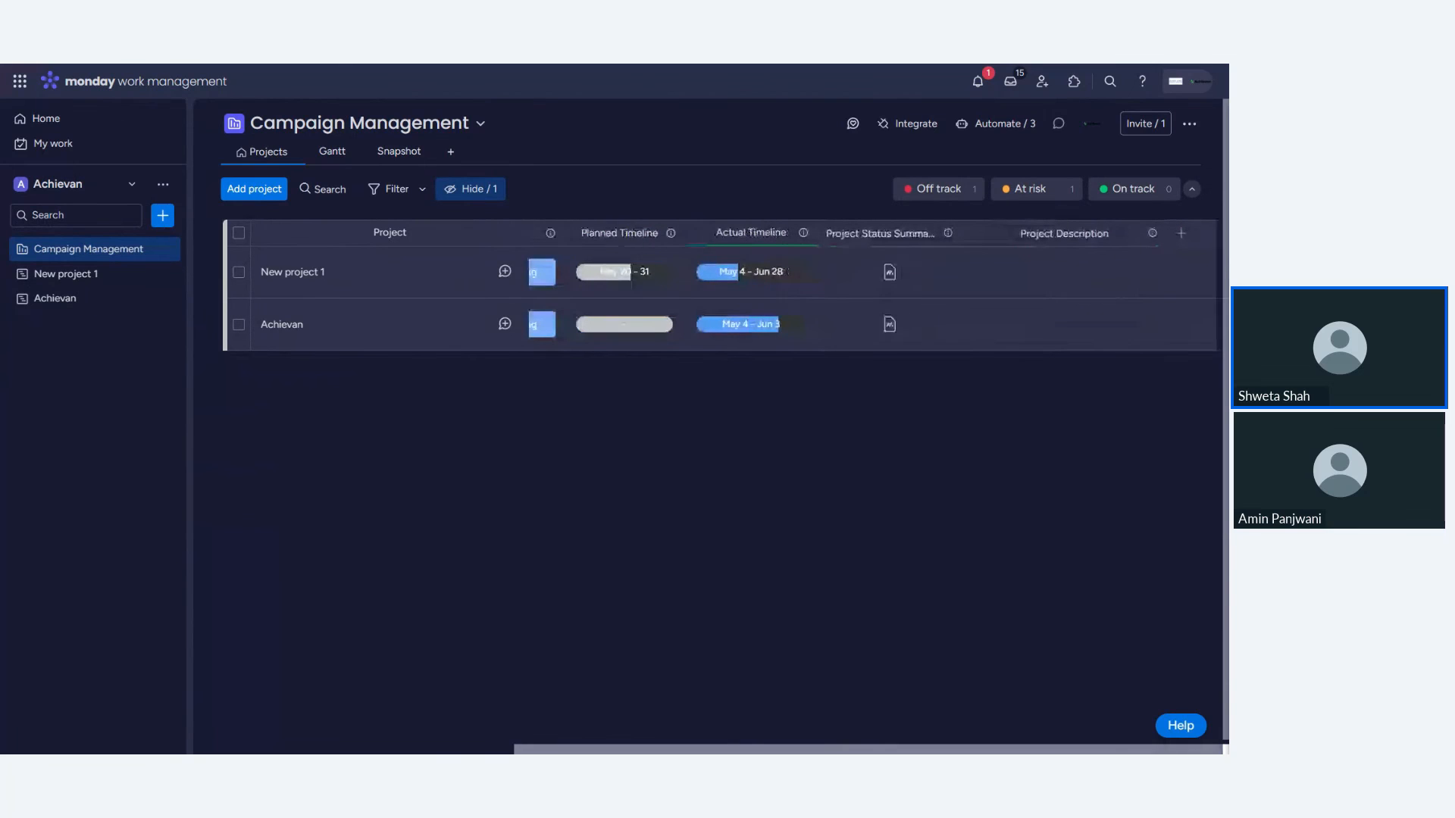
click(71, 301)
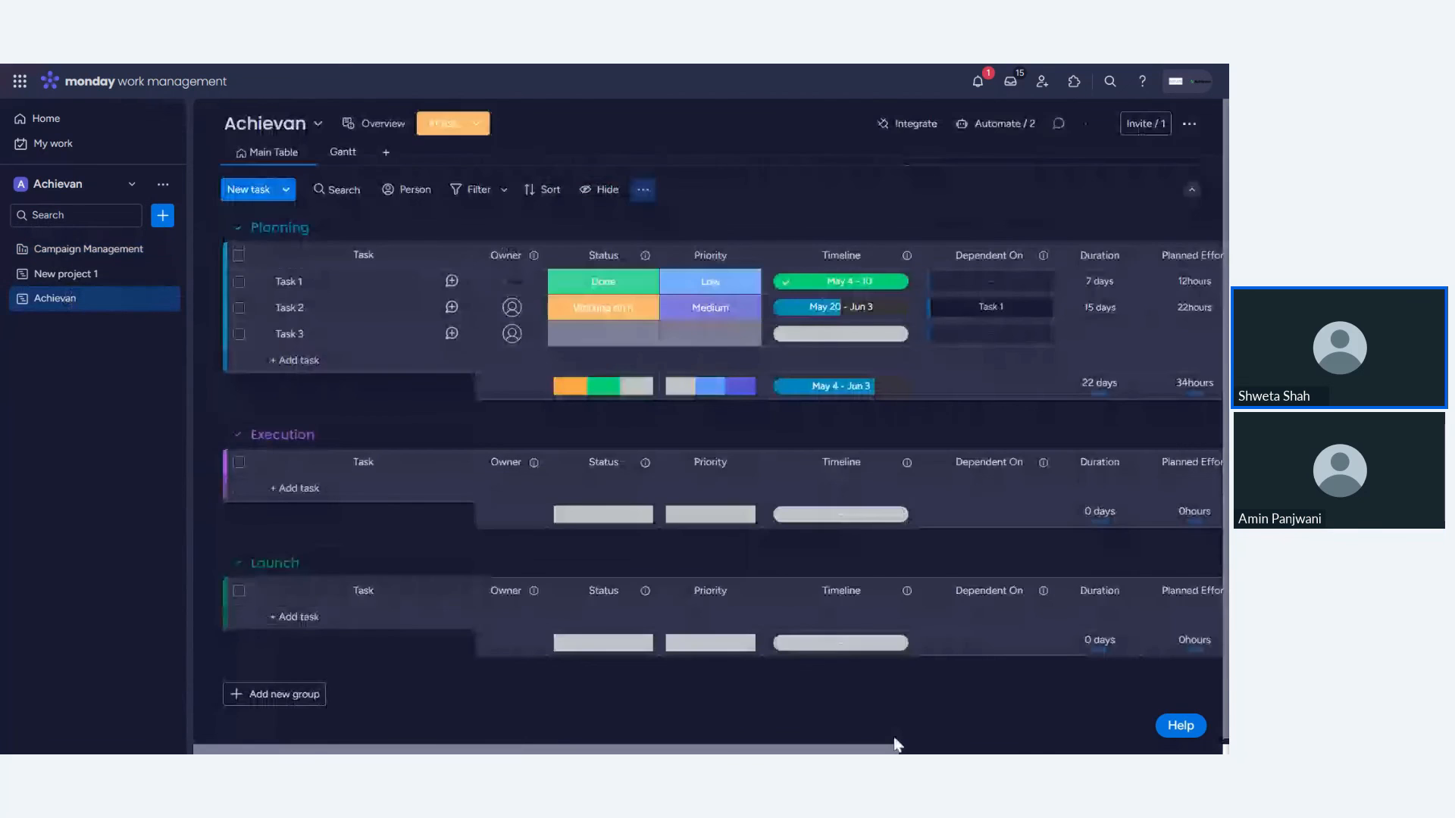
drag(897, 746, 1219, 749)
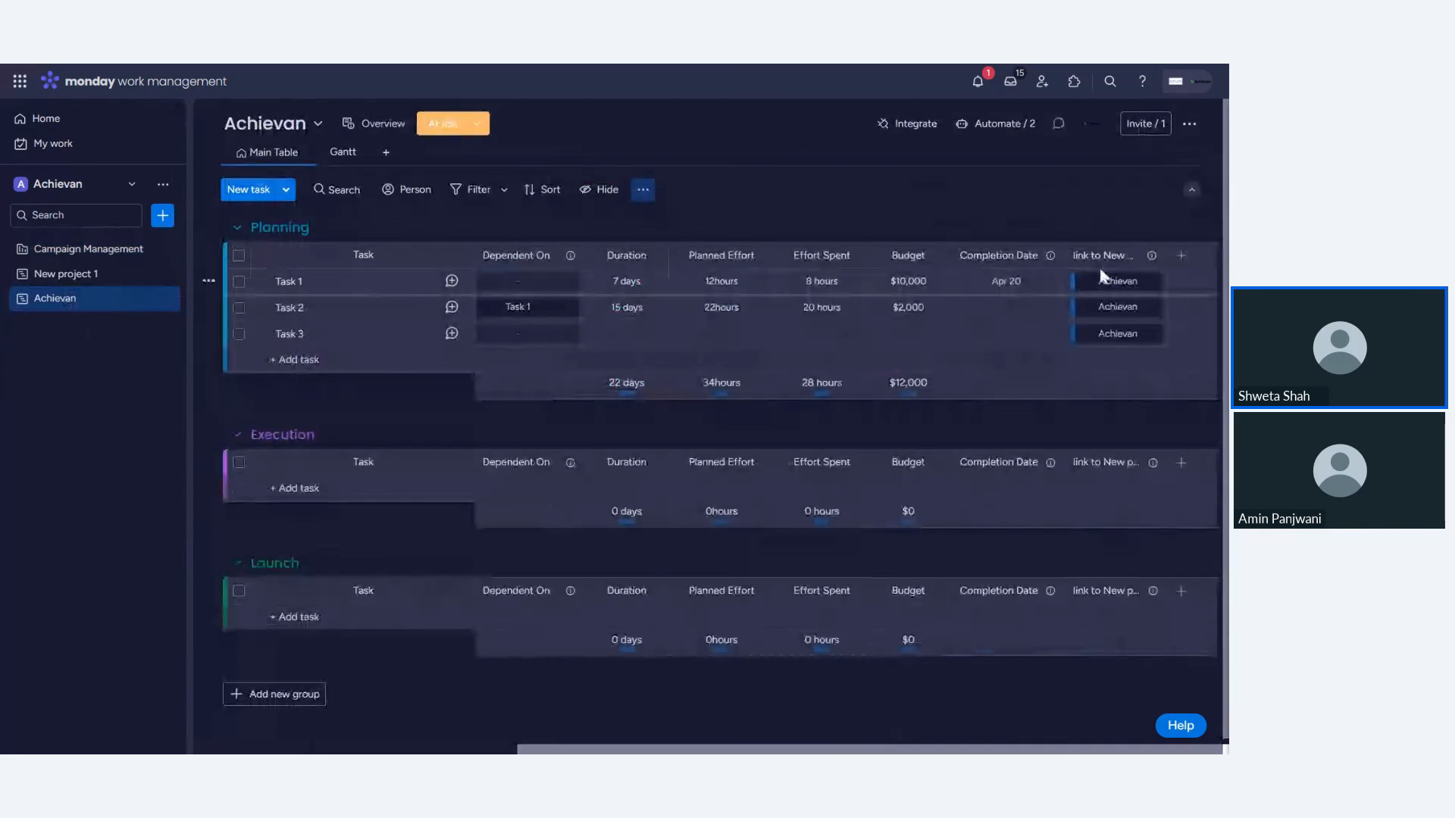
click(101, 253)
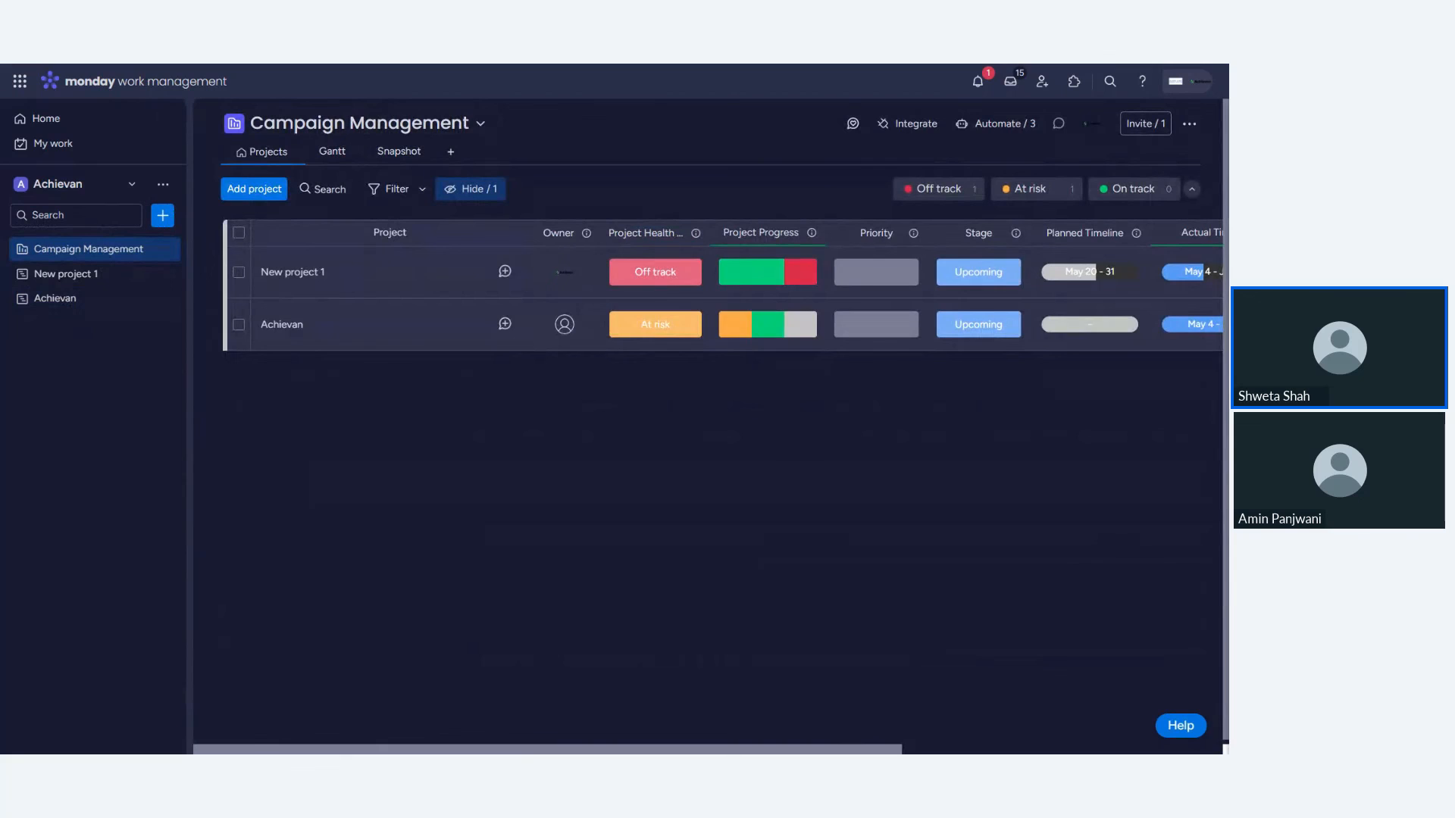
- Rename the New project 1 item in the portfolio to Campaign 1
drag(255, 751, 758, 733)
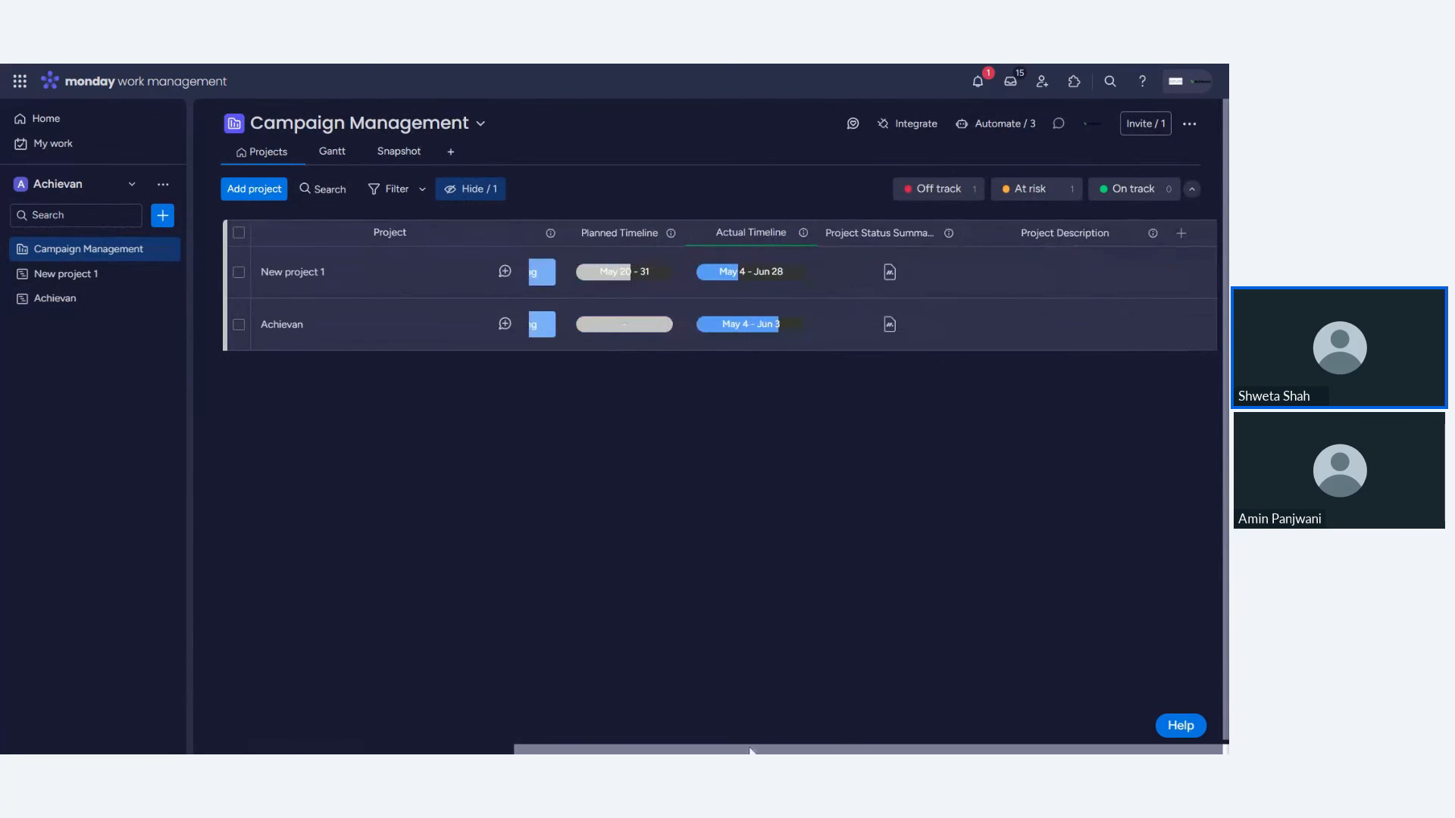
drag(748, 750, 428, 750)
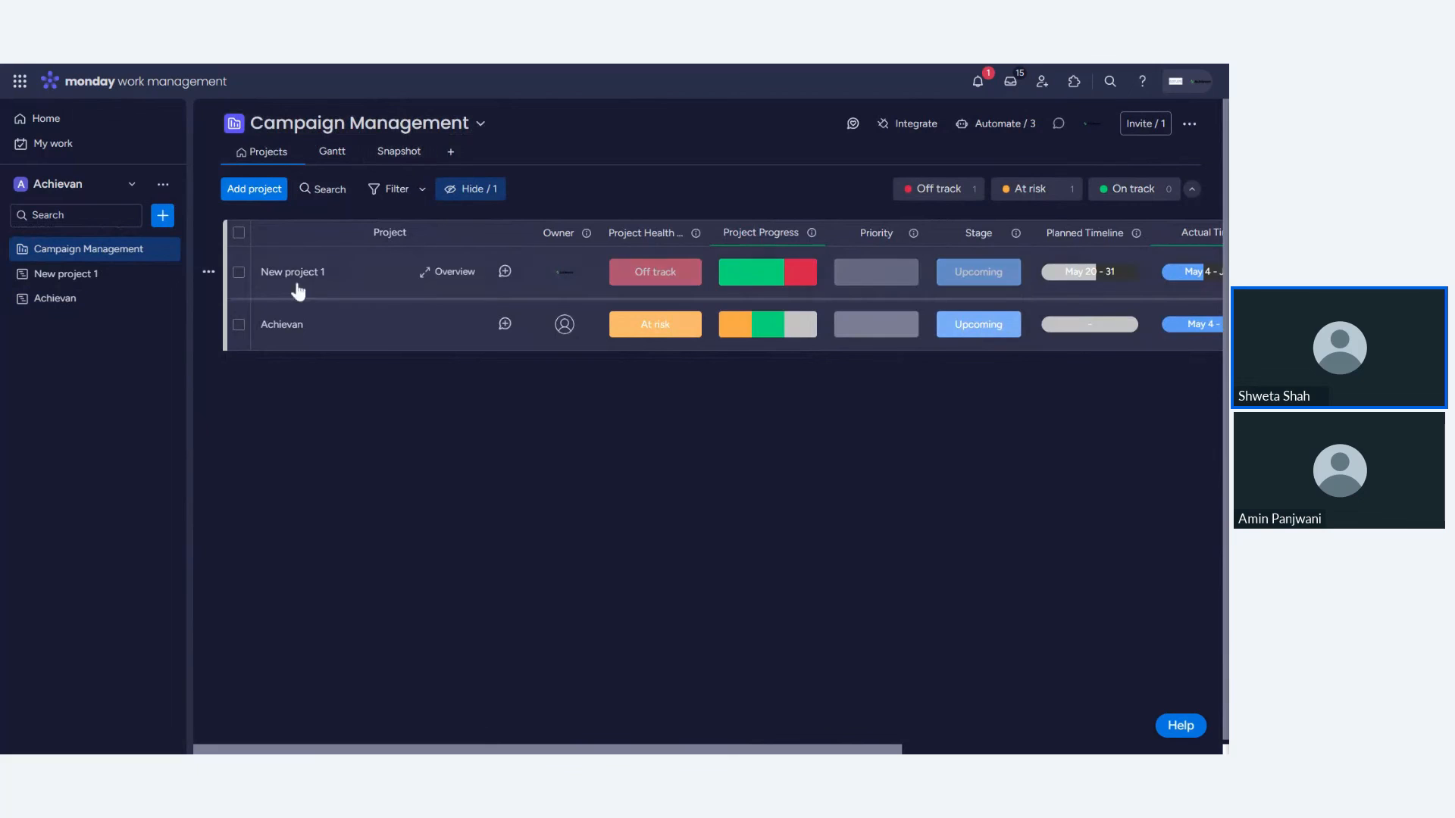
click(293, 272)
key(ctrl+a)
text(Campaign 1)
click(370, 494)
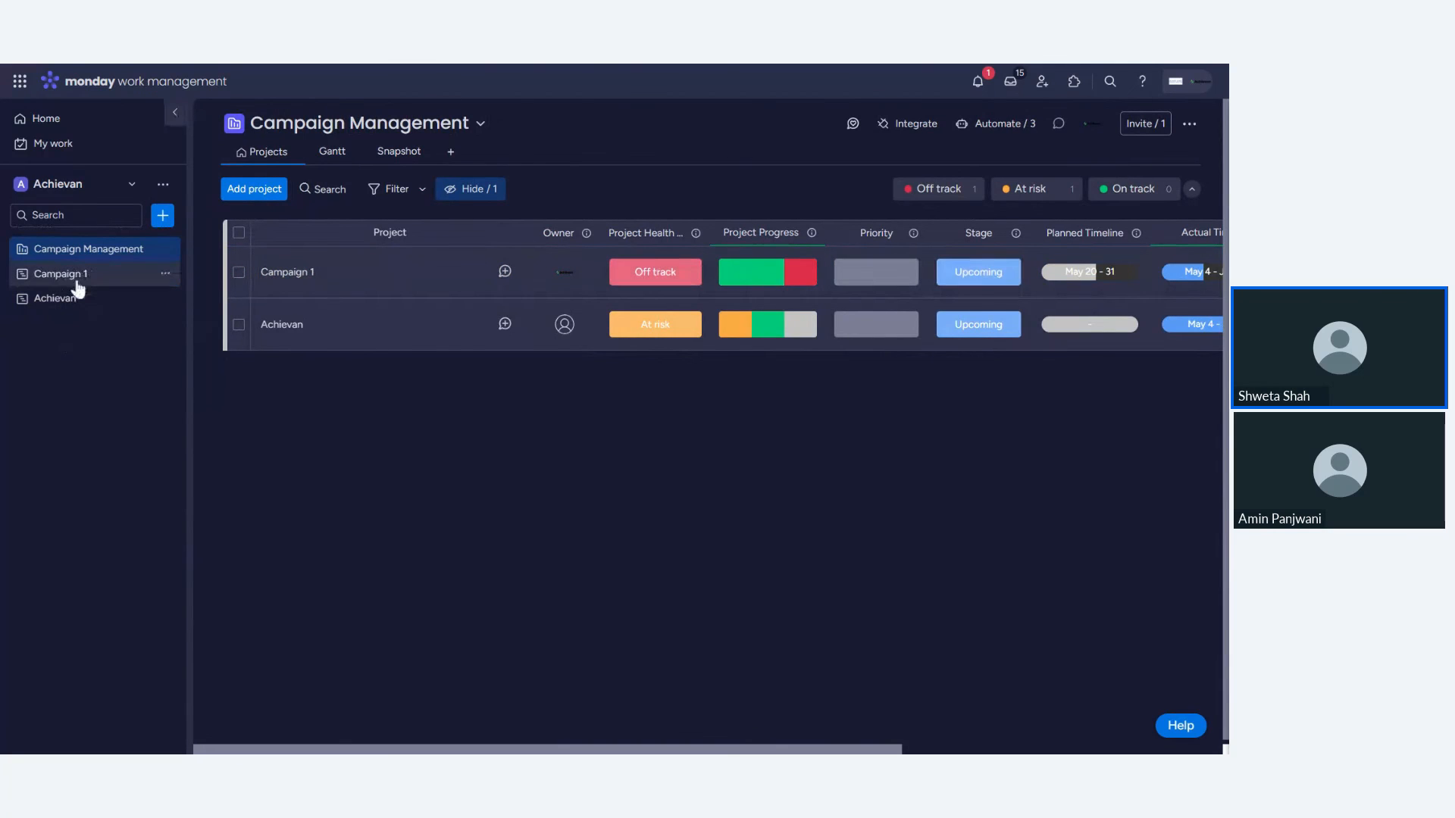
- Open the Campaign 1 board and inspect its tasks and columns
click(78, 277)
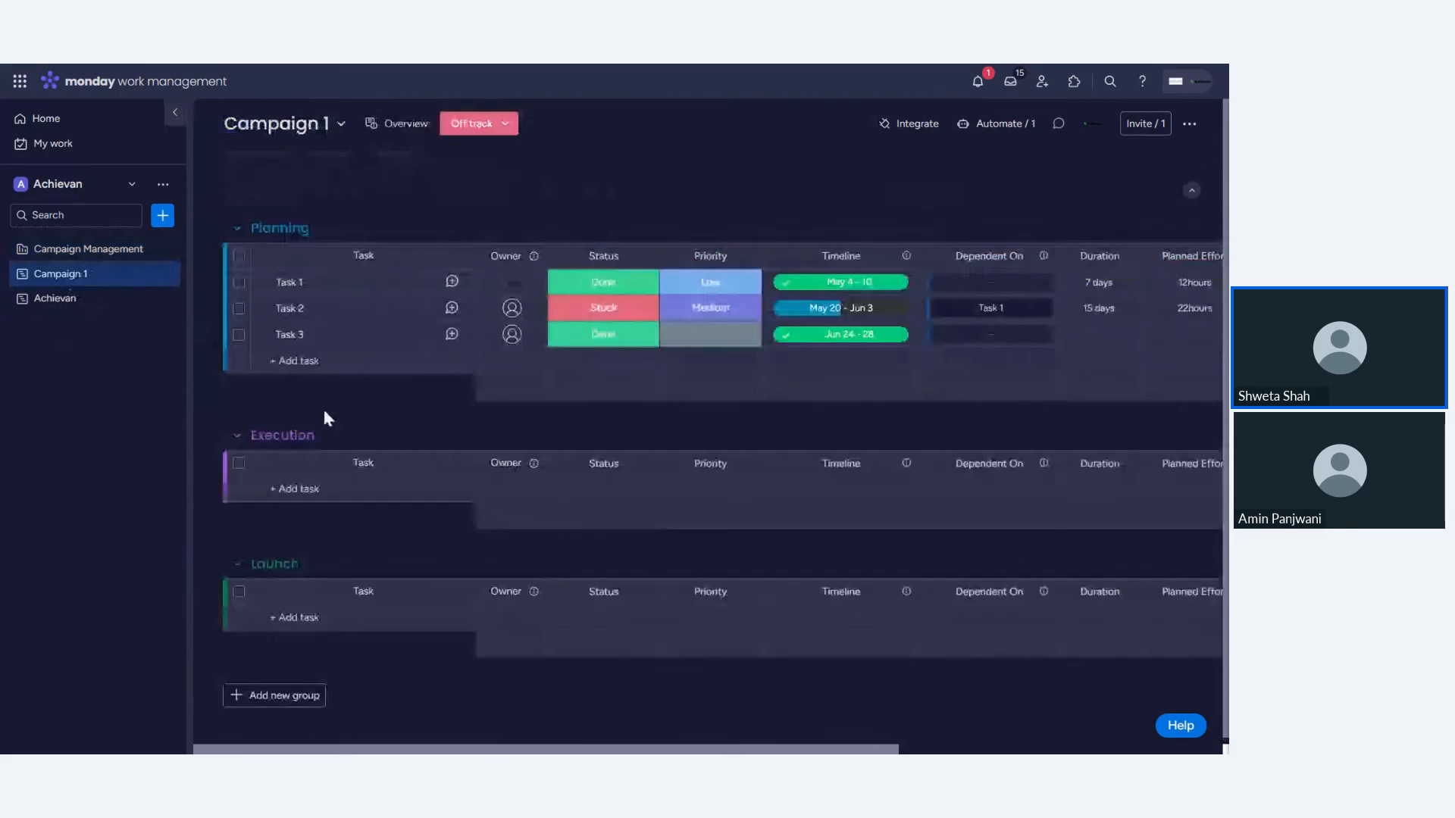
click(289, 282)
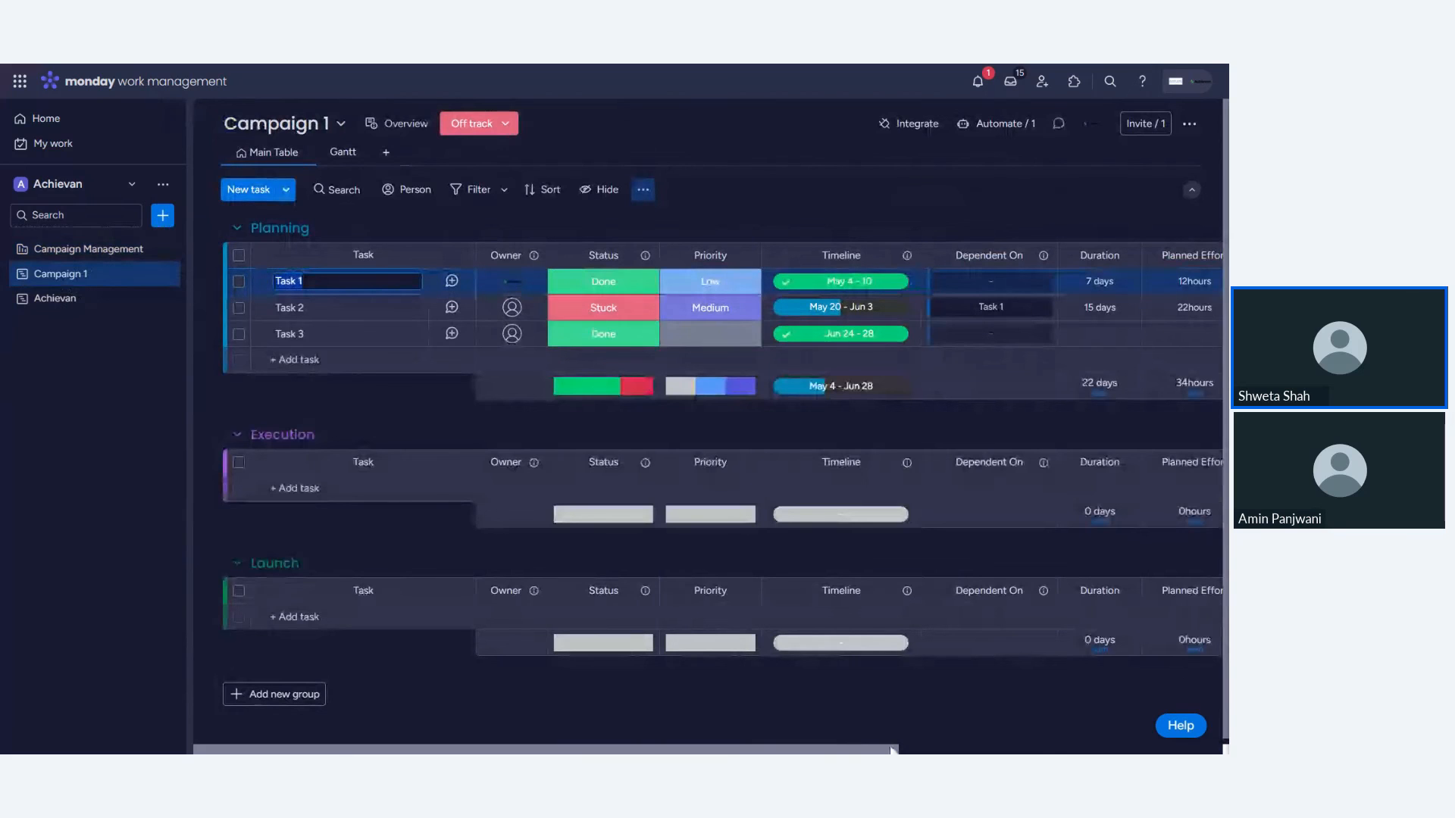
drag(893, 749, 1037, 749)
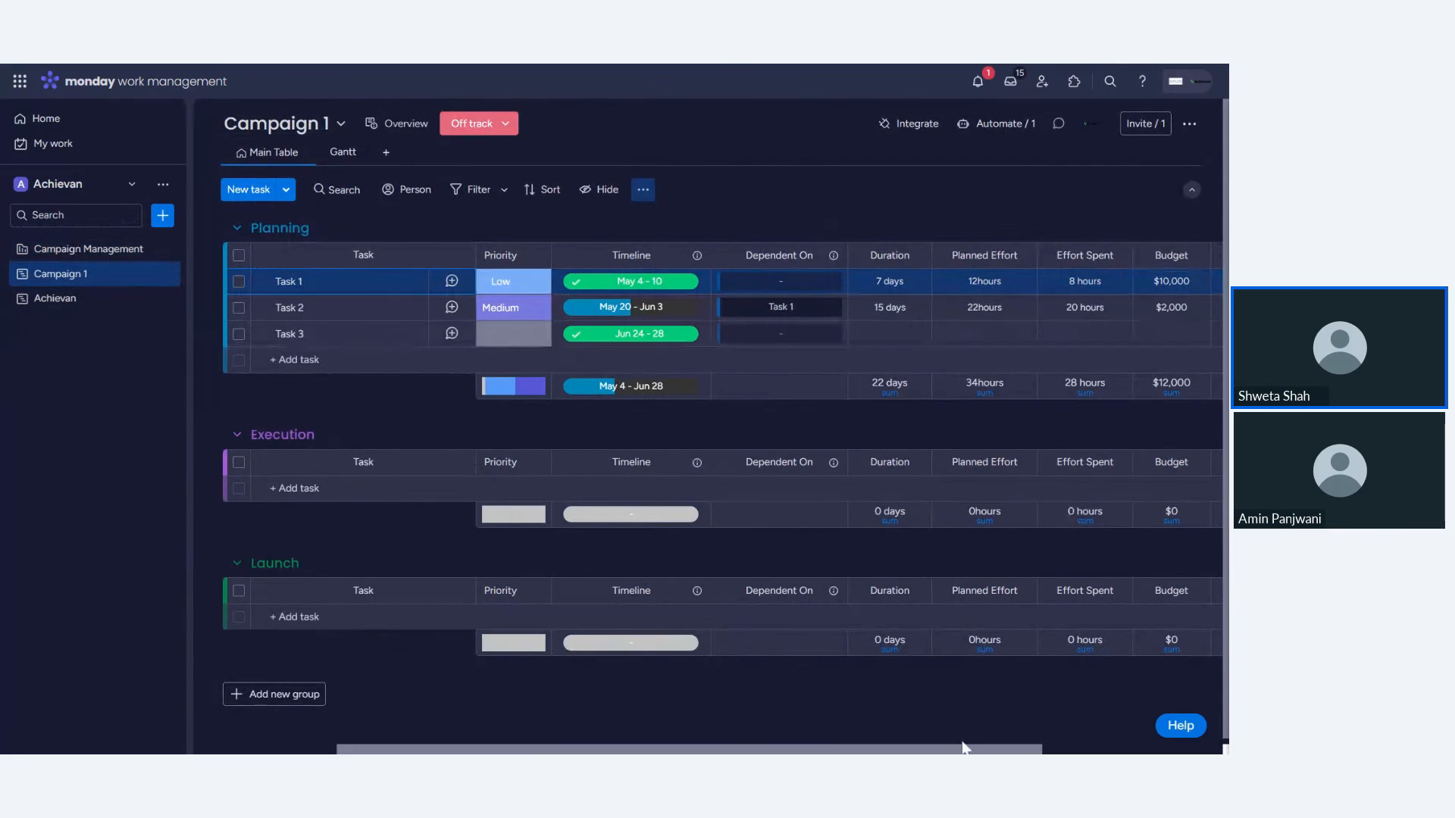
drag(966, 749, 824, 748)
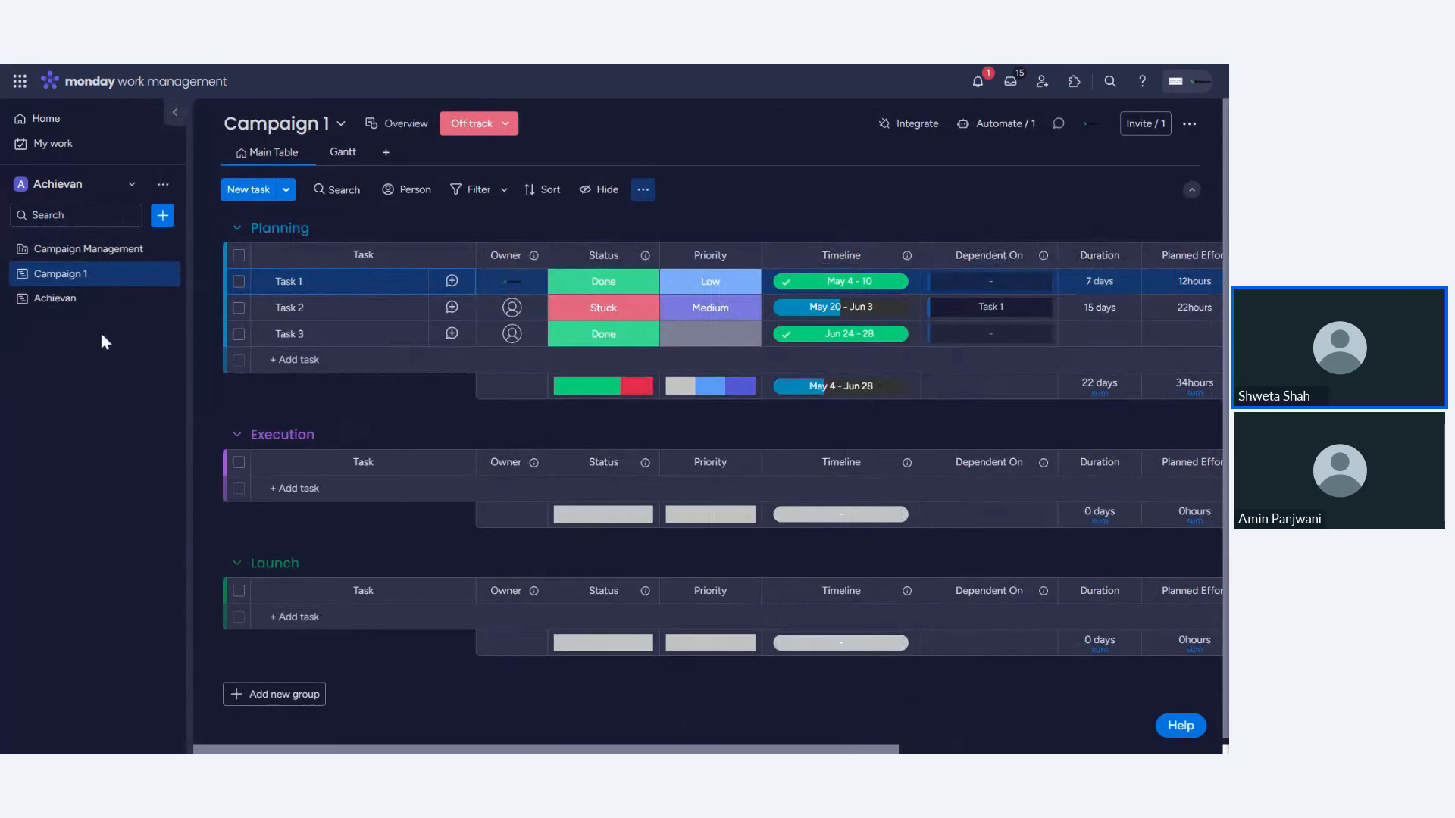
- Return to the portfolio and open its options menu
click(99, 257)
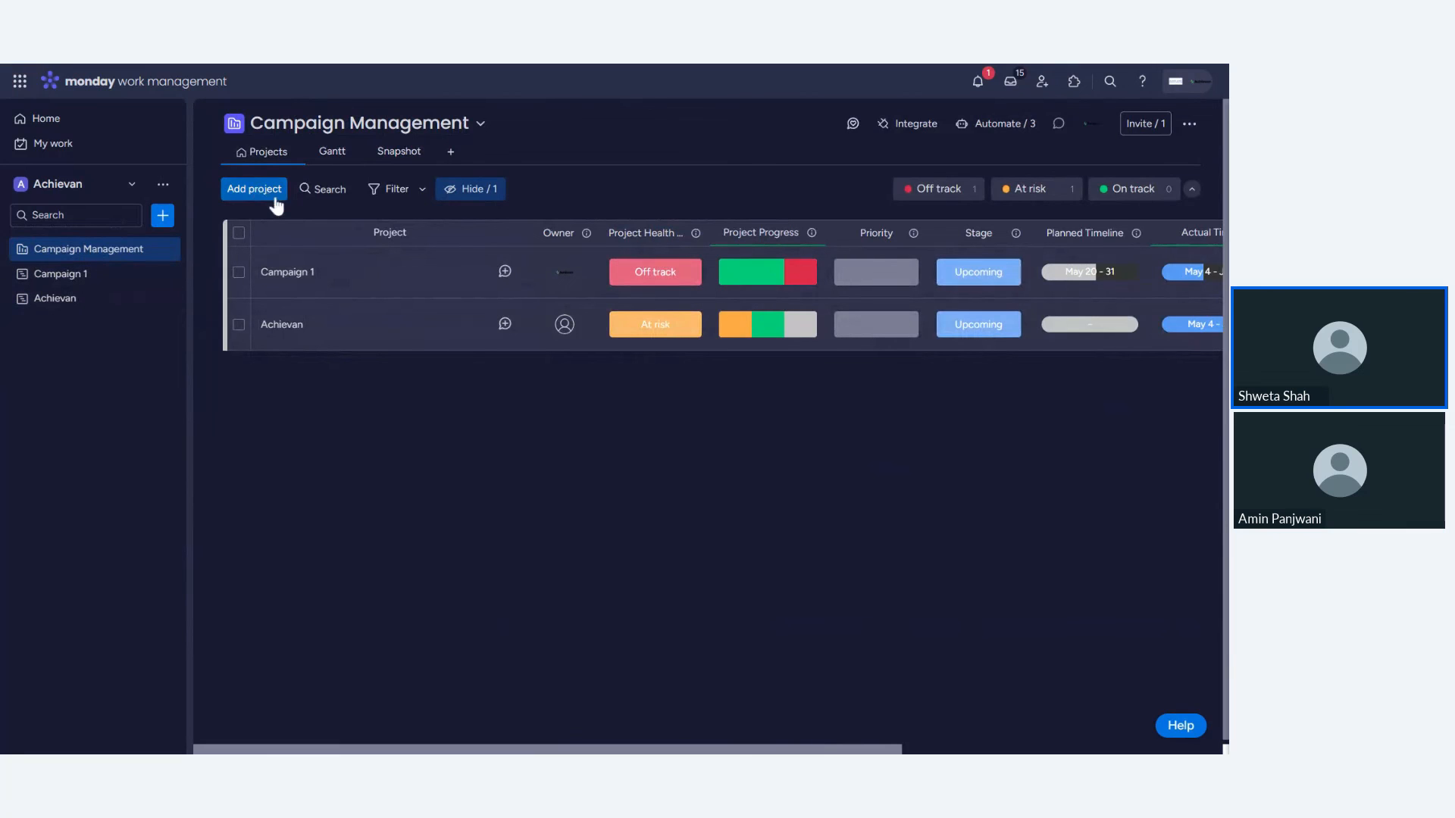
click(1187, 123)
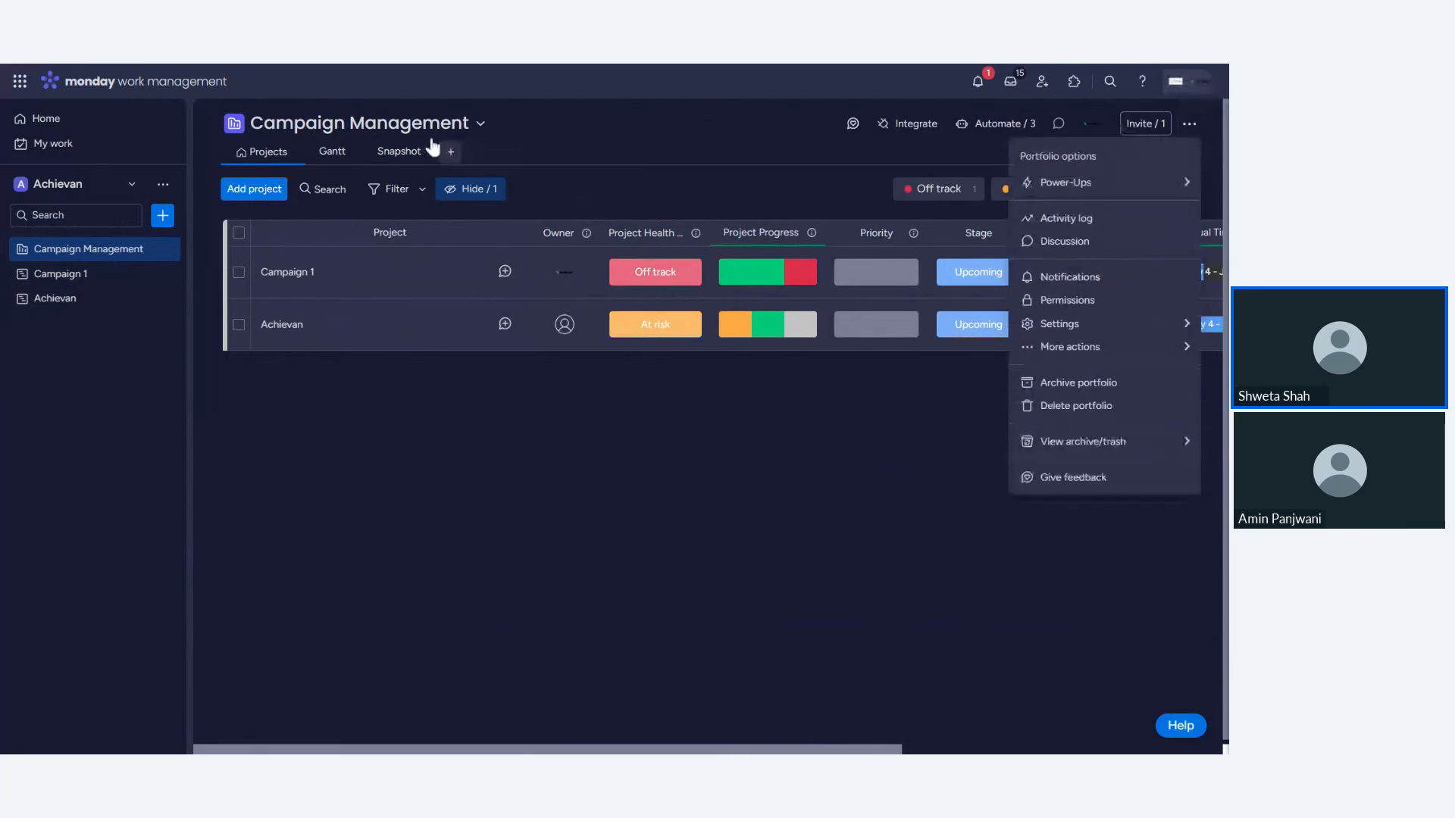